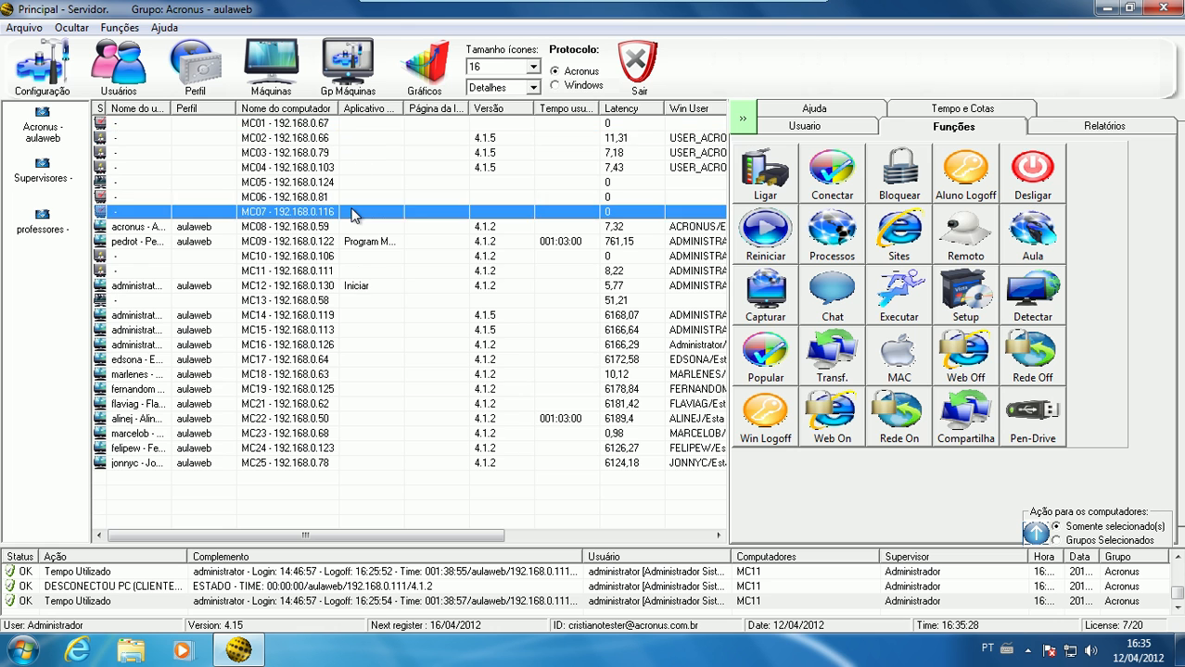
Select computer MC06 and expand the options that define which computers the functions act on
left_click(361, 271)
left_click(372, 374)
left_click(396, 197)
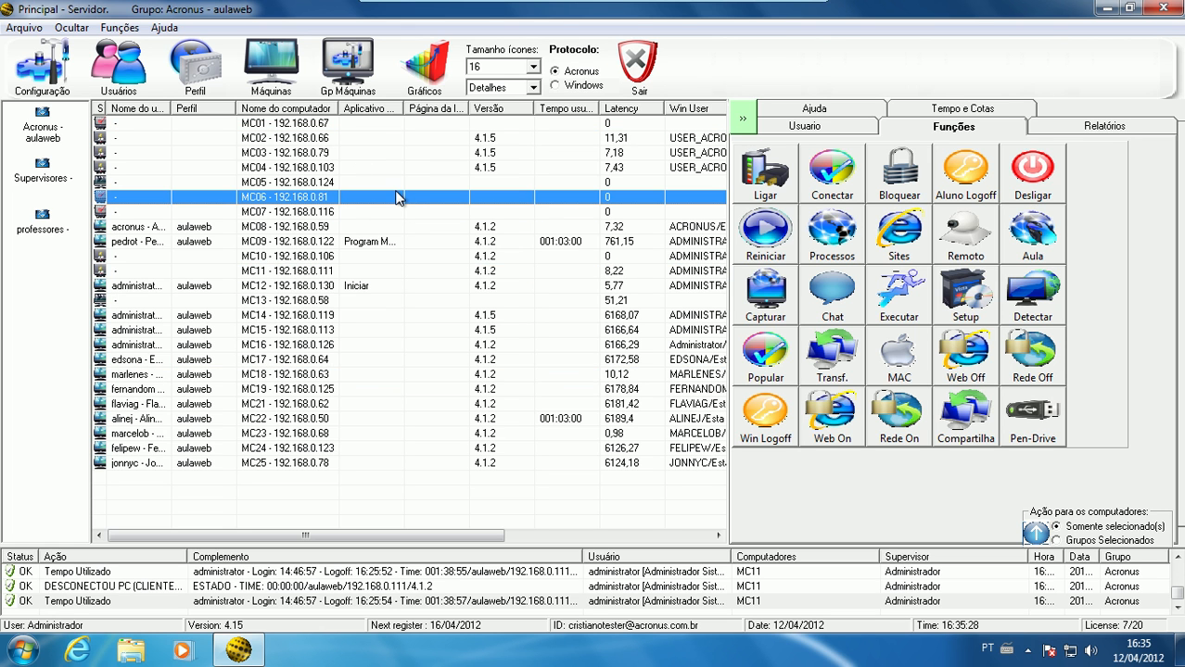
left_click(1038, 534)
left_click(1037, 354)
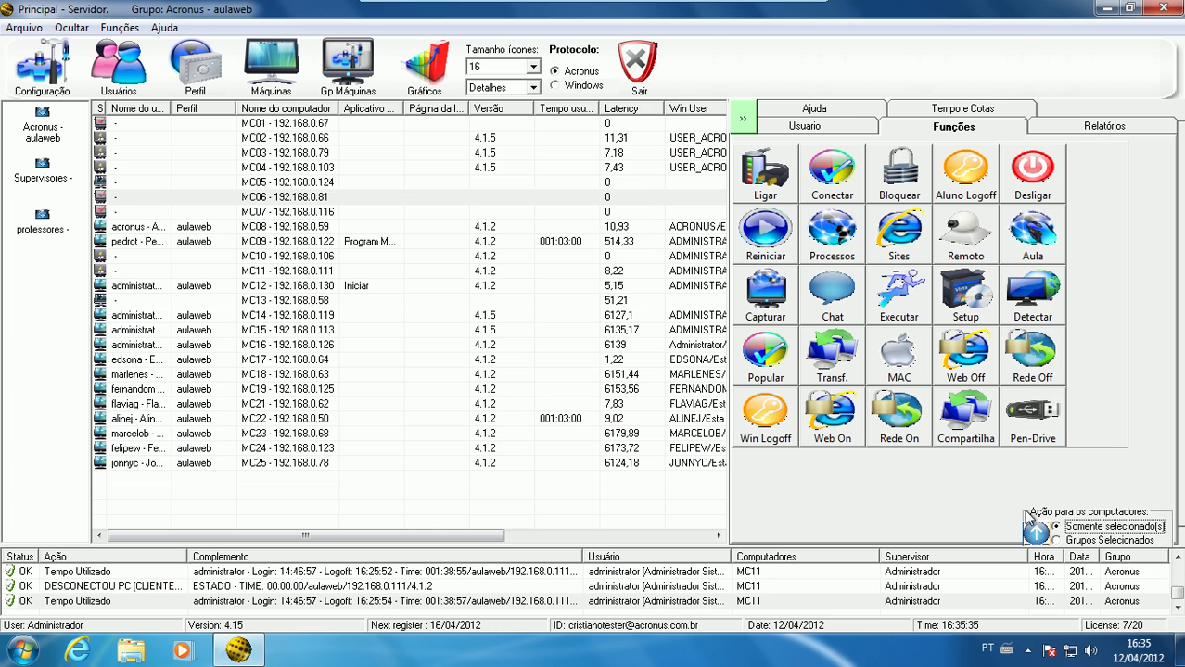
left_click(1029, 524)
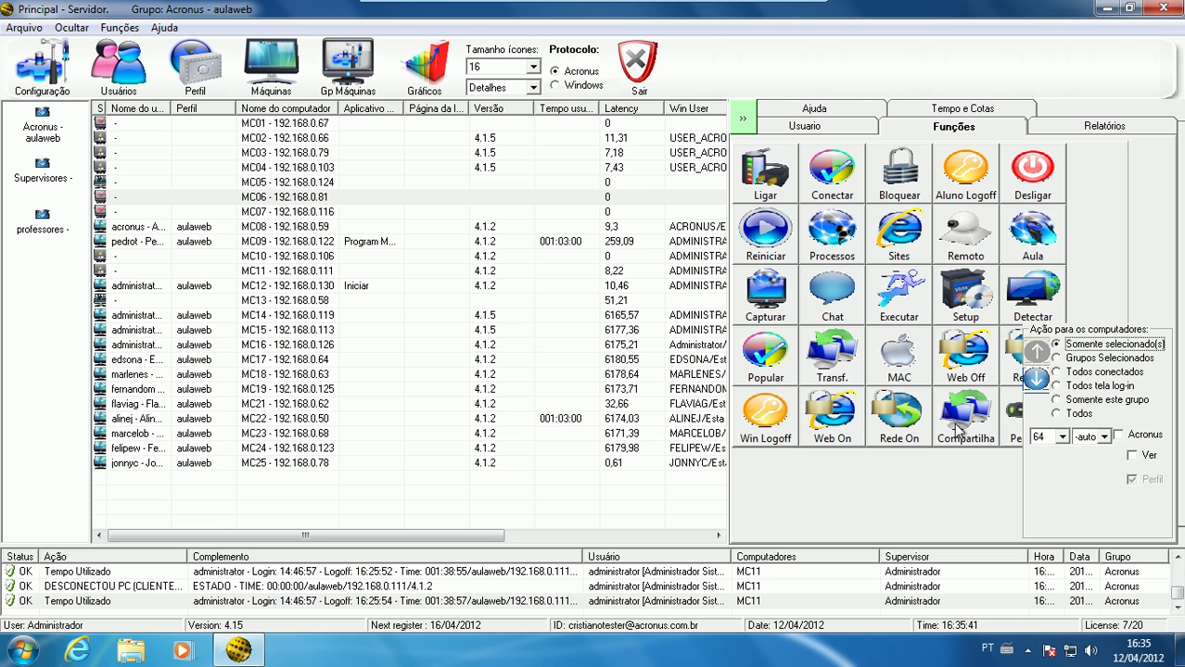
Add computers MC08, MC09, MC12, MC16 and MC19 to the selection
left_click(295, 228, "ctrl")
left_click(294, 243, "ctrl")
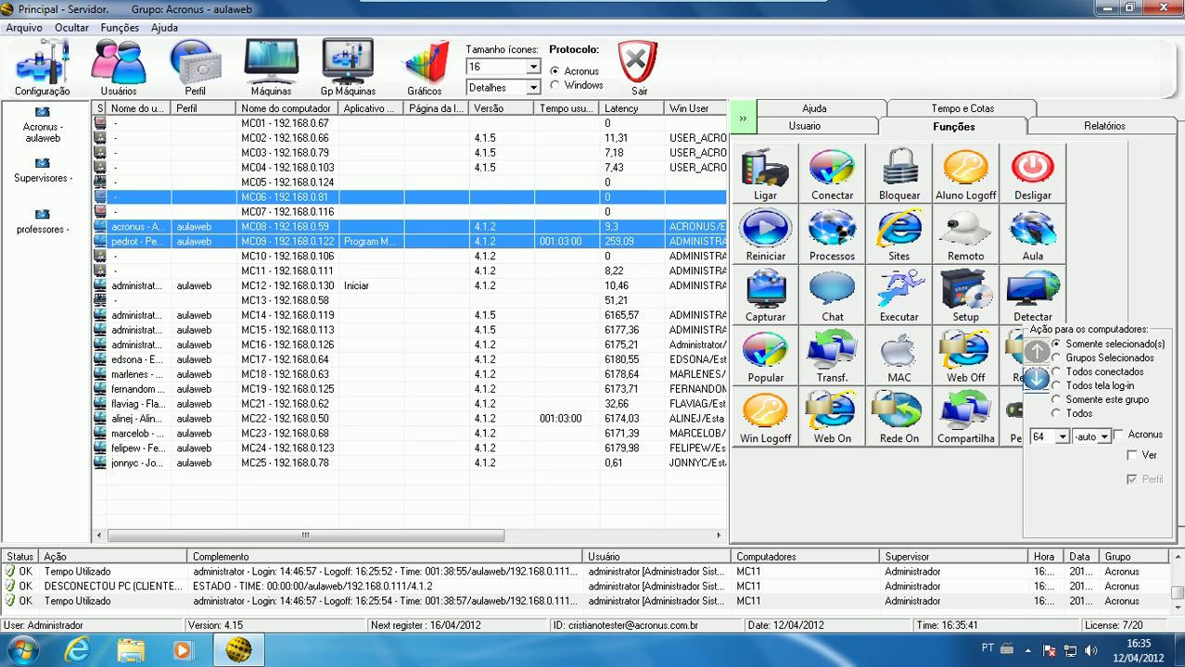
left_click(297, 286, "ctrl")
left_click(290, 343, "ctrl")
left_click(286, 392, "ctrl")
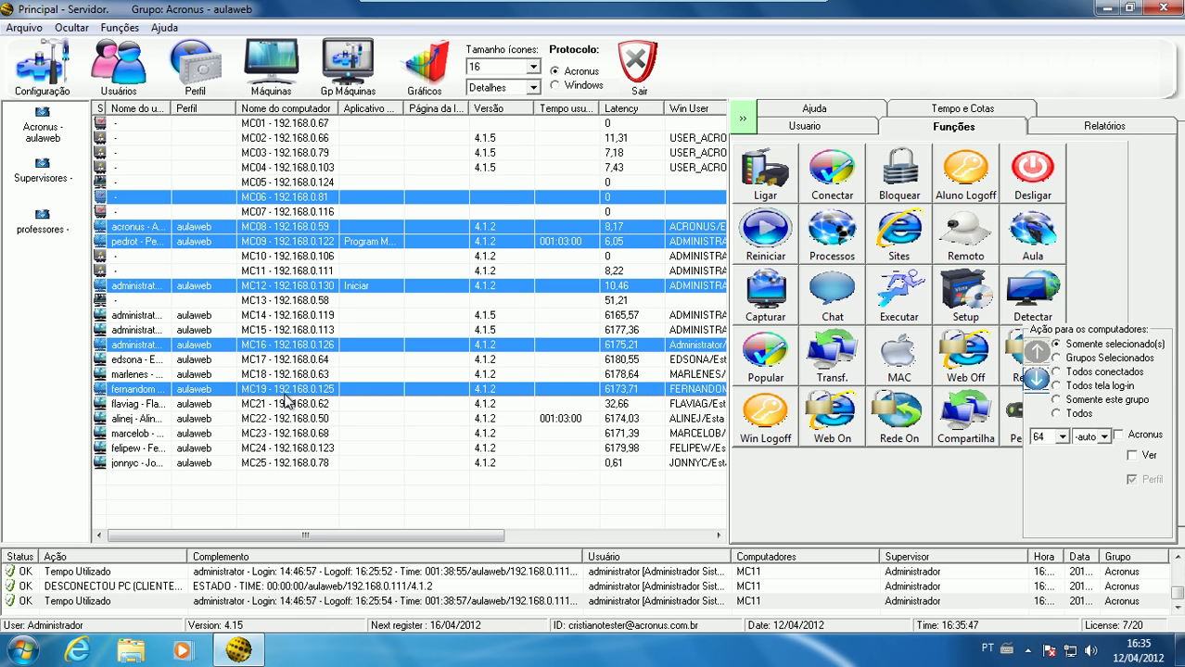
Set the action scope to Grupos Selecionados and select the Acronus - aulaweb, Supervisores and professores groups together
left_click(1075, 359)
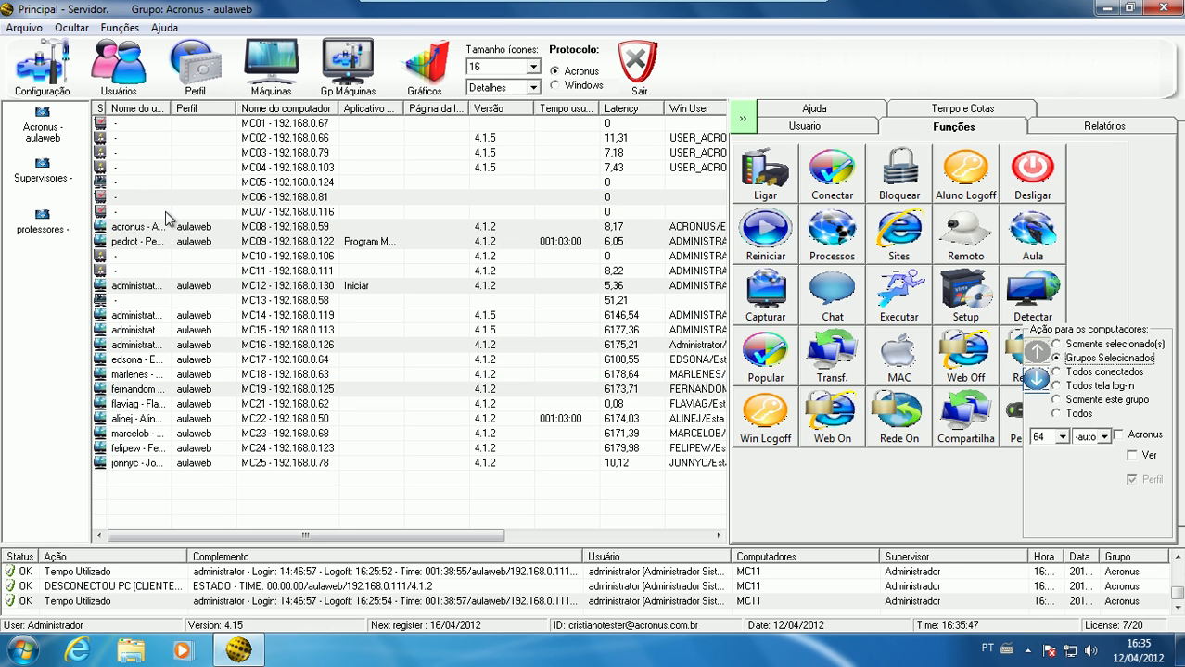
left_click(311, 184)
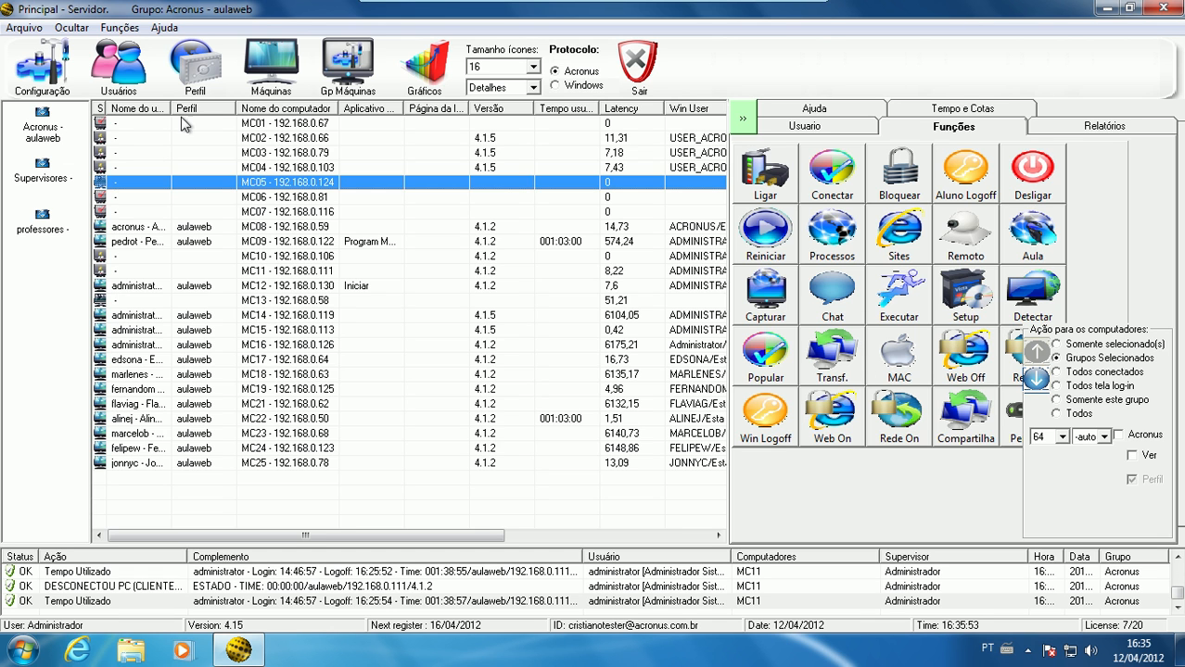
left_click(42, 131)
left_click(48, 178)
left_click(46, 222)
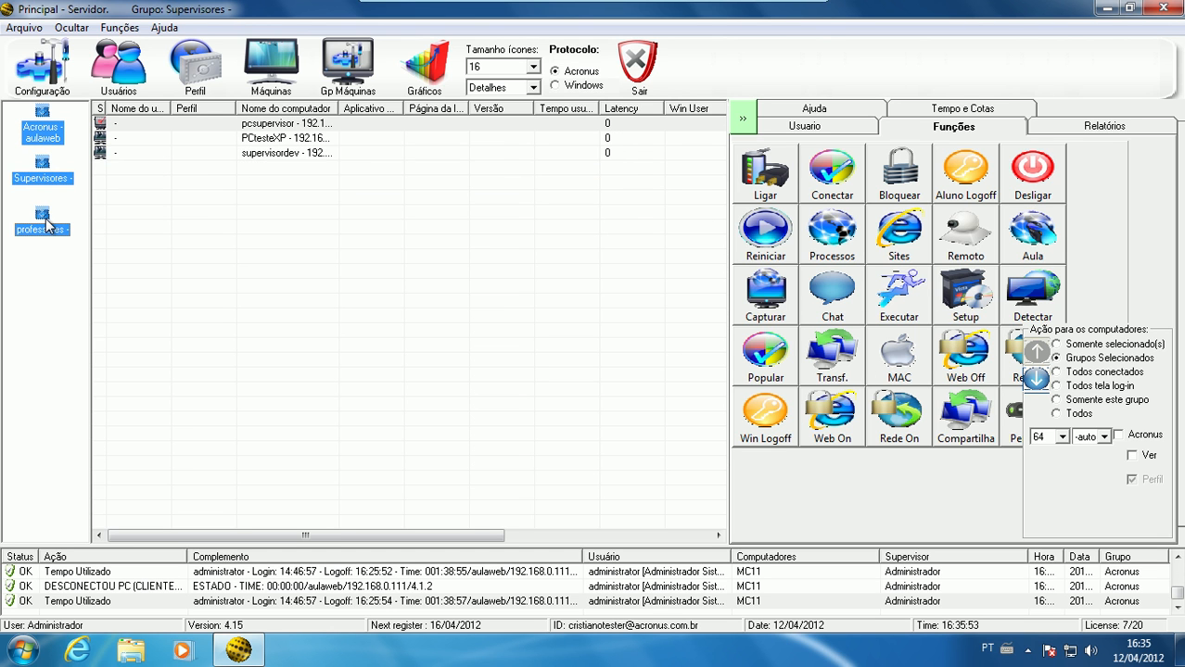
Set the action scope to Todos conectados and pick out MC14 and MC10 in turn within the Acronus - aulaweb group
left_click(1080, 378)
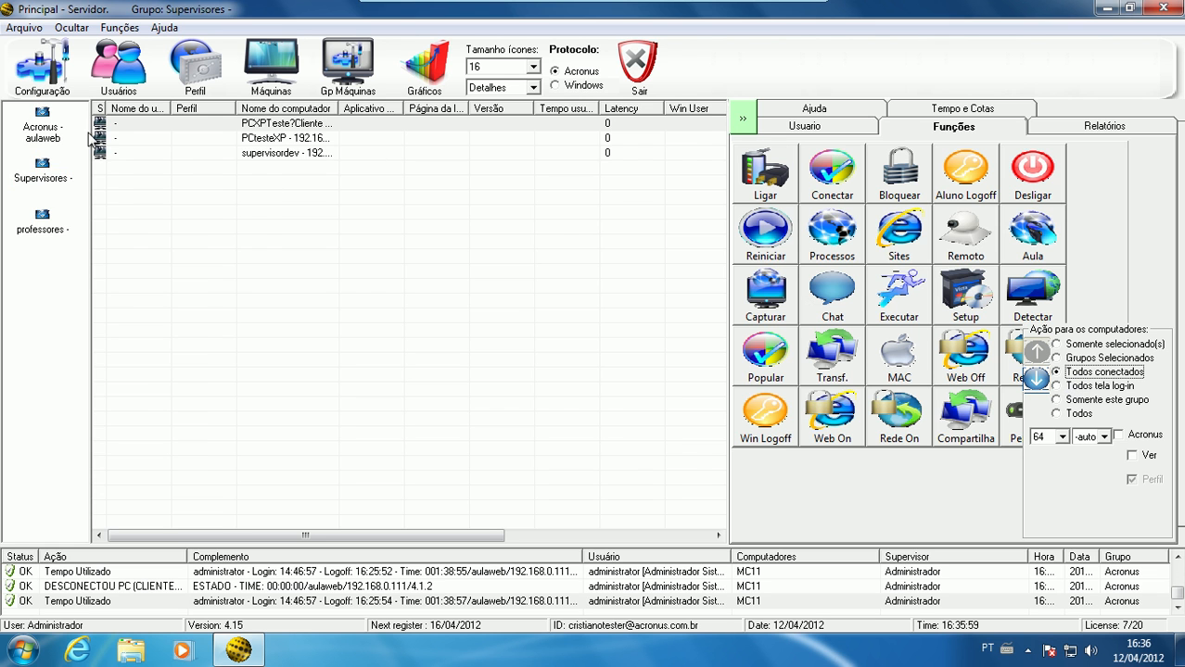
left_click(47, 131)
left_click(192, 317)
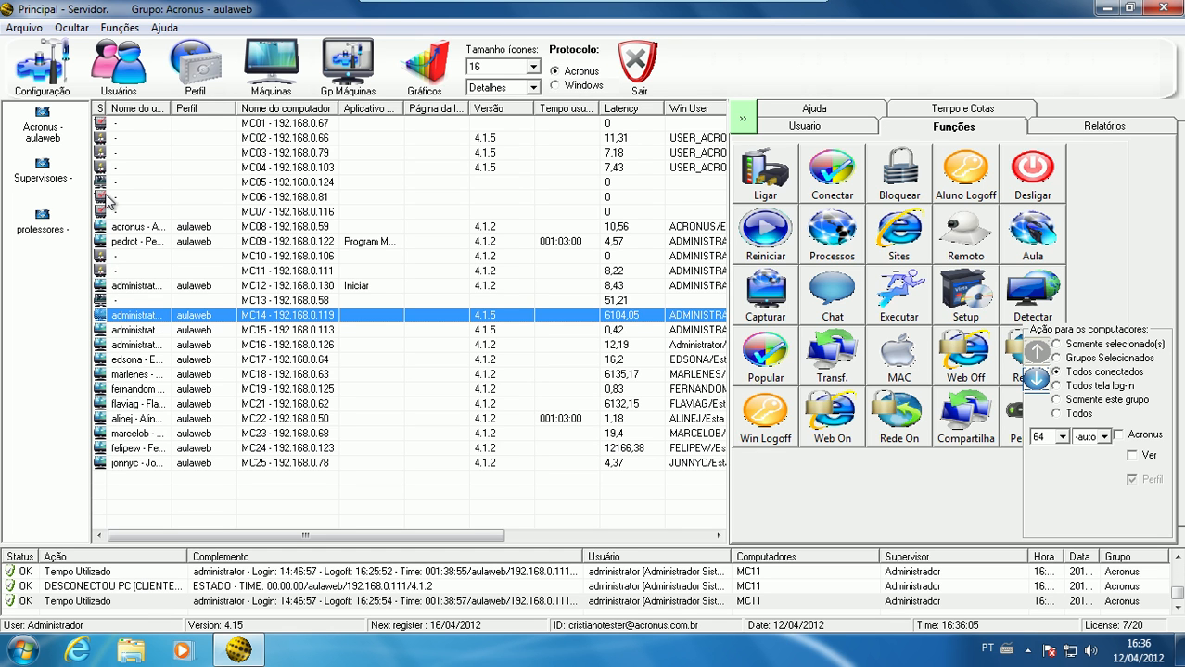
left_click(99, 260)
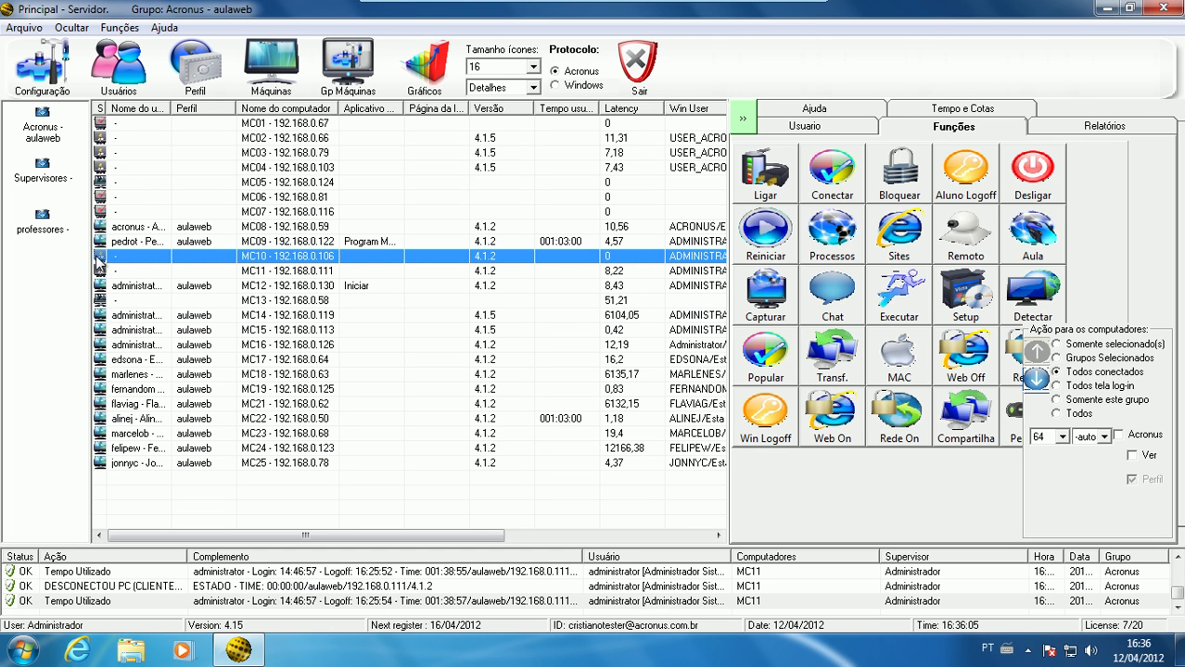
Switch the action scope through Todos tela log-in and Somente este grupo, ending on Todos
left_click(1099, 388)
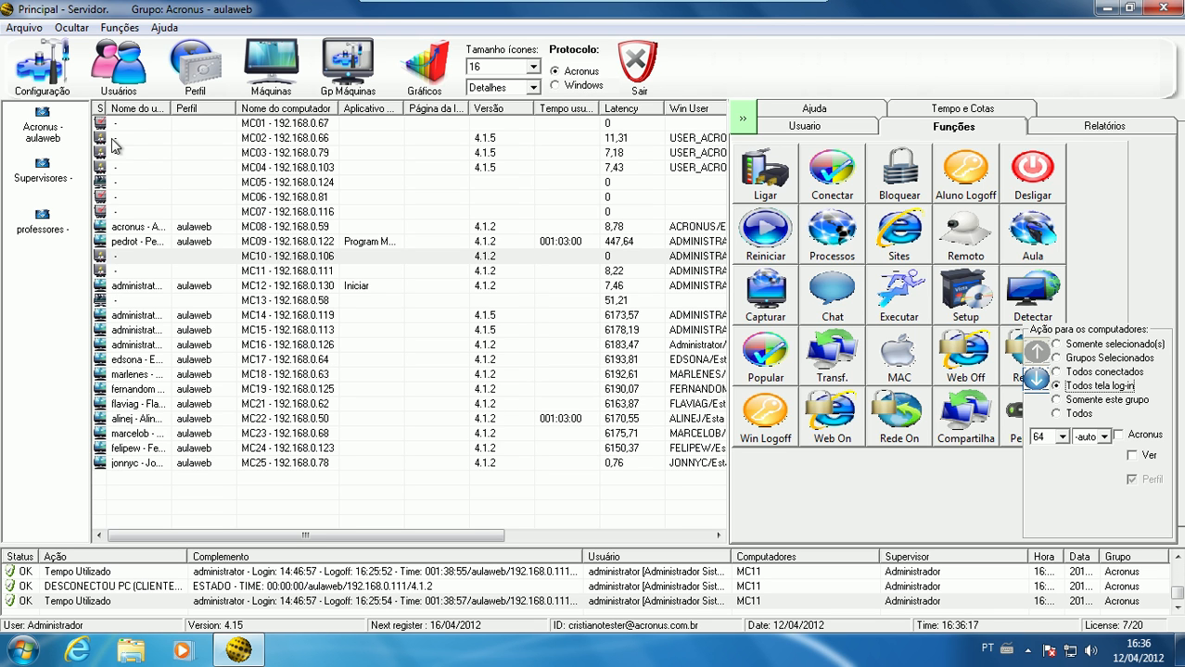
left_click(1098, 405)
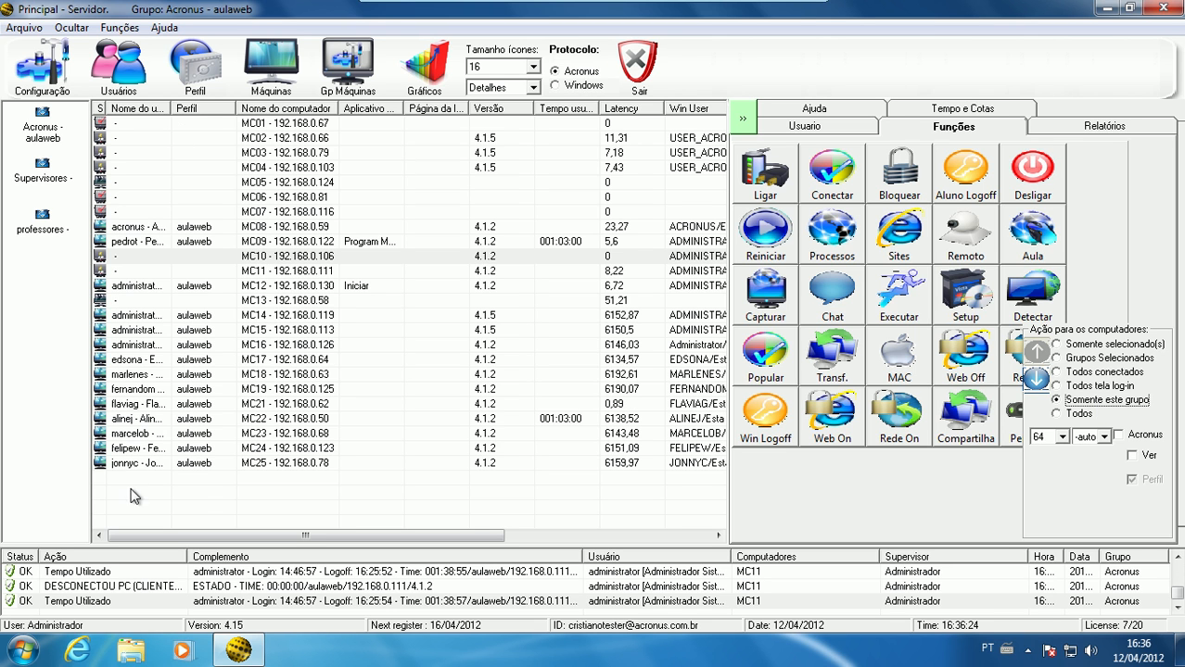
left_click(1083, 414)
Look through the computers of the Supervisores and professores groups and return to the Acronus - aulaweb group
left_click(46, 135)
left_click(42, 176)
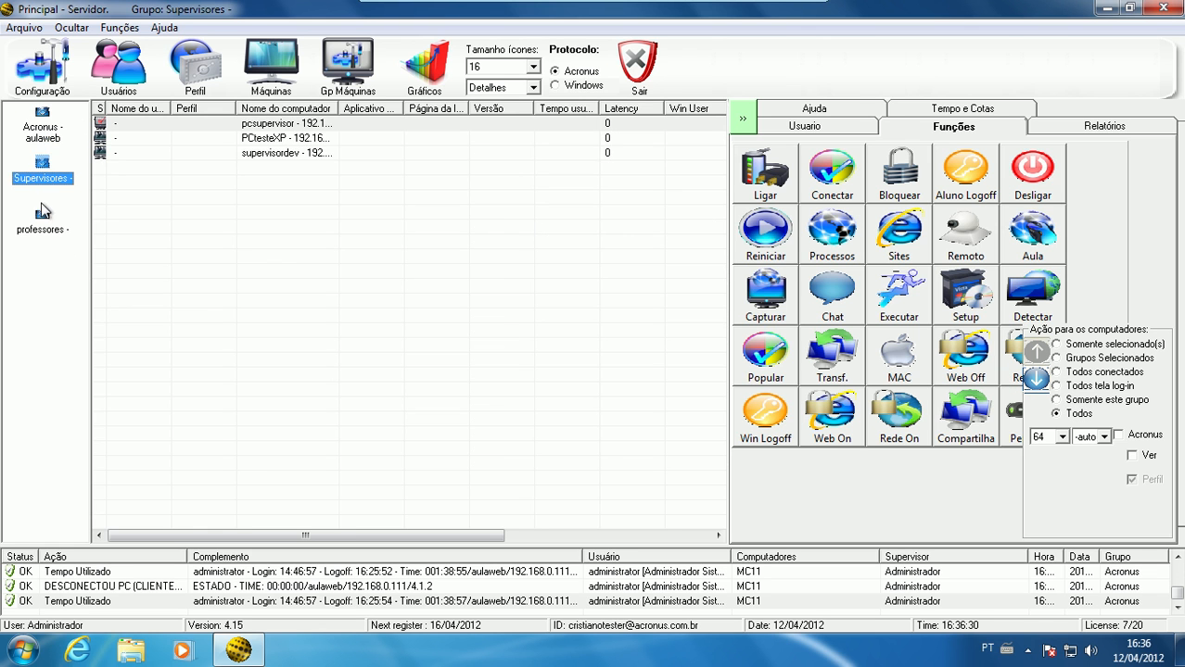
left_click(42, 229)
left_click(35, 135)
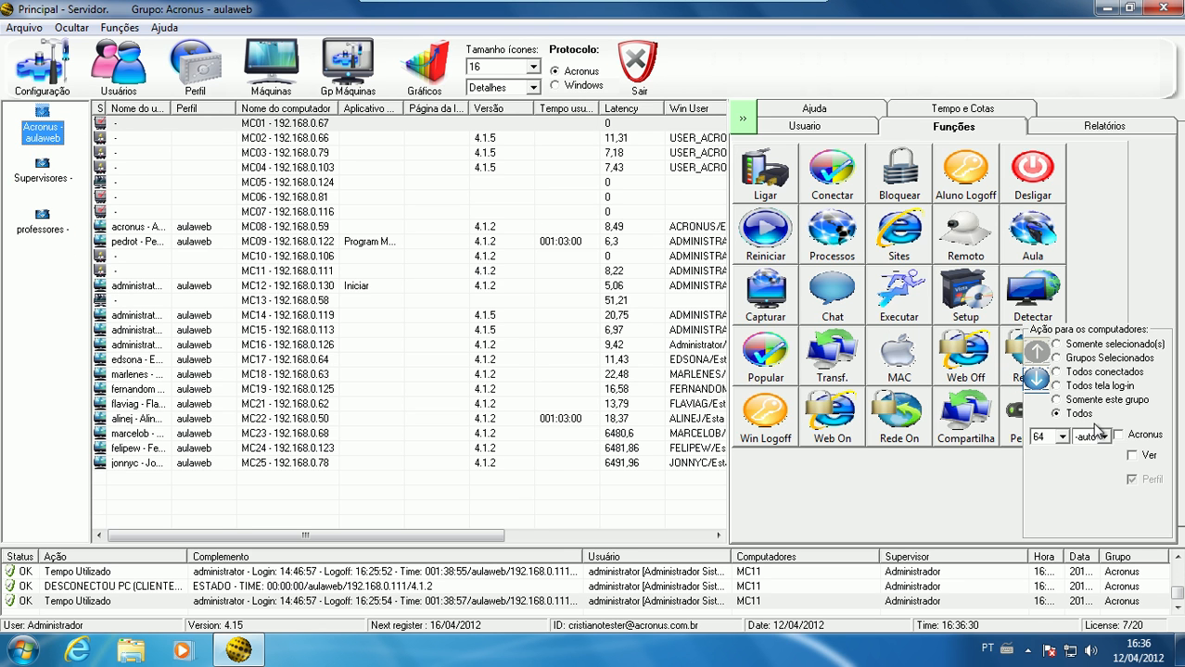
Examine the available colour depth and scale choices for remote viewing without changing them
left_click(1060, 441)
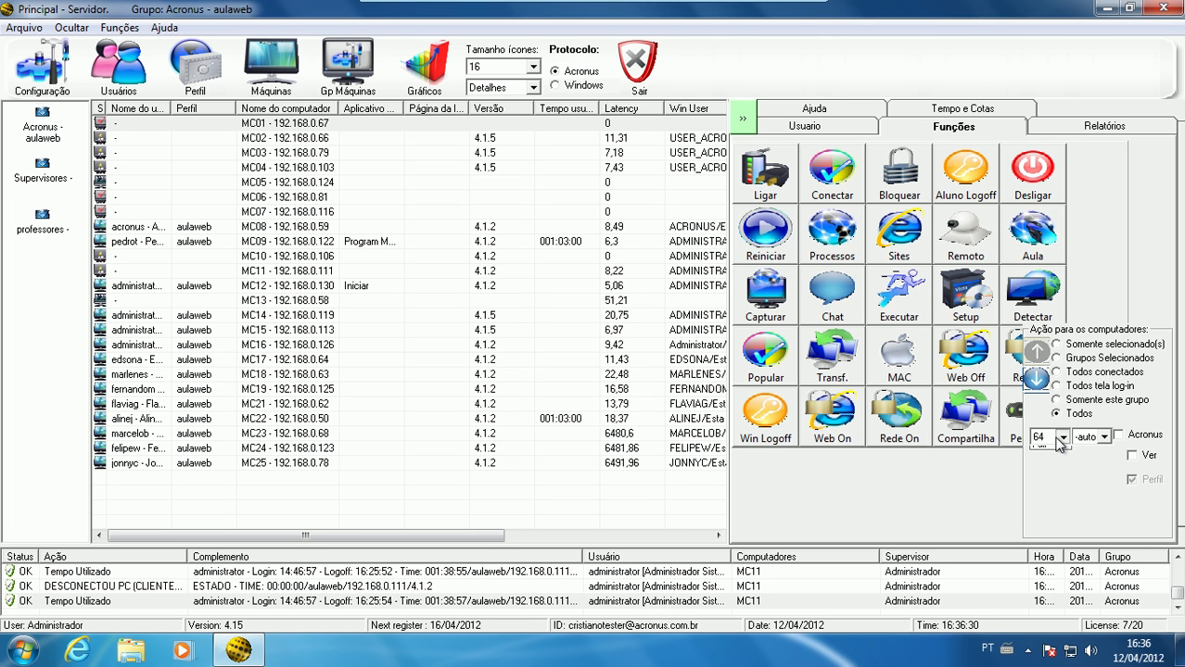
left_click(1104, 438)
left_click(1104, 437)
left_click(1104, 438)
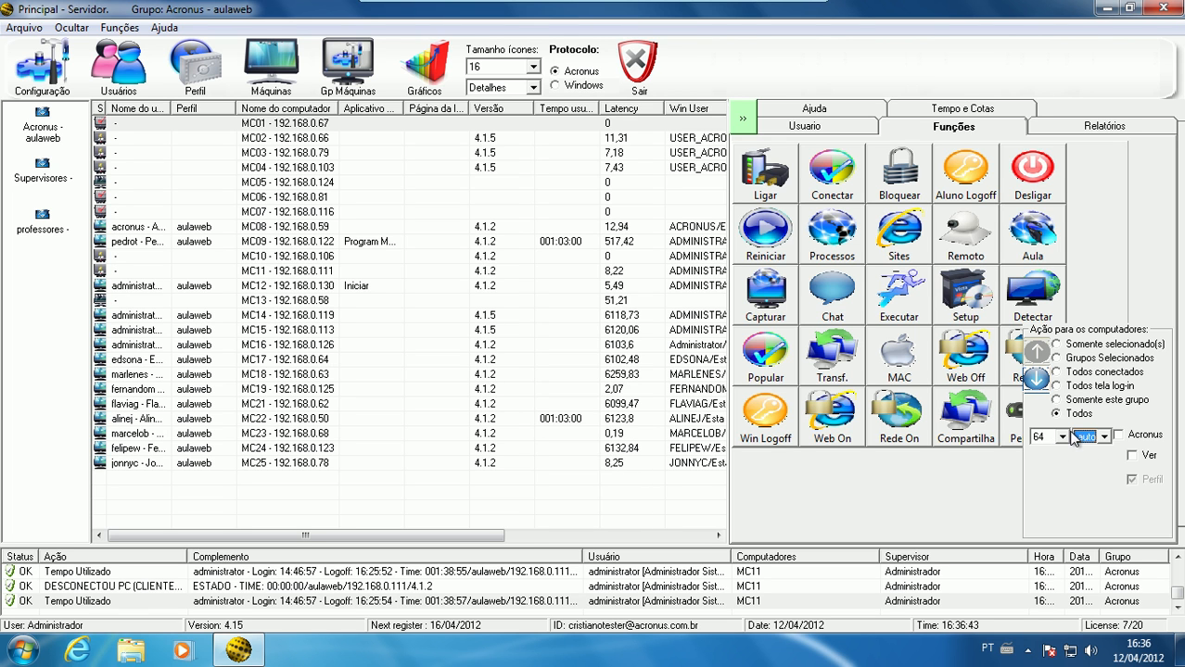
left_click(1062, 438)
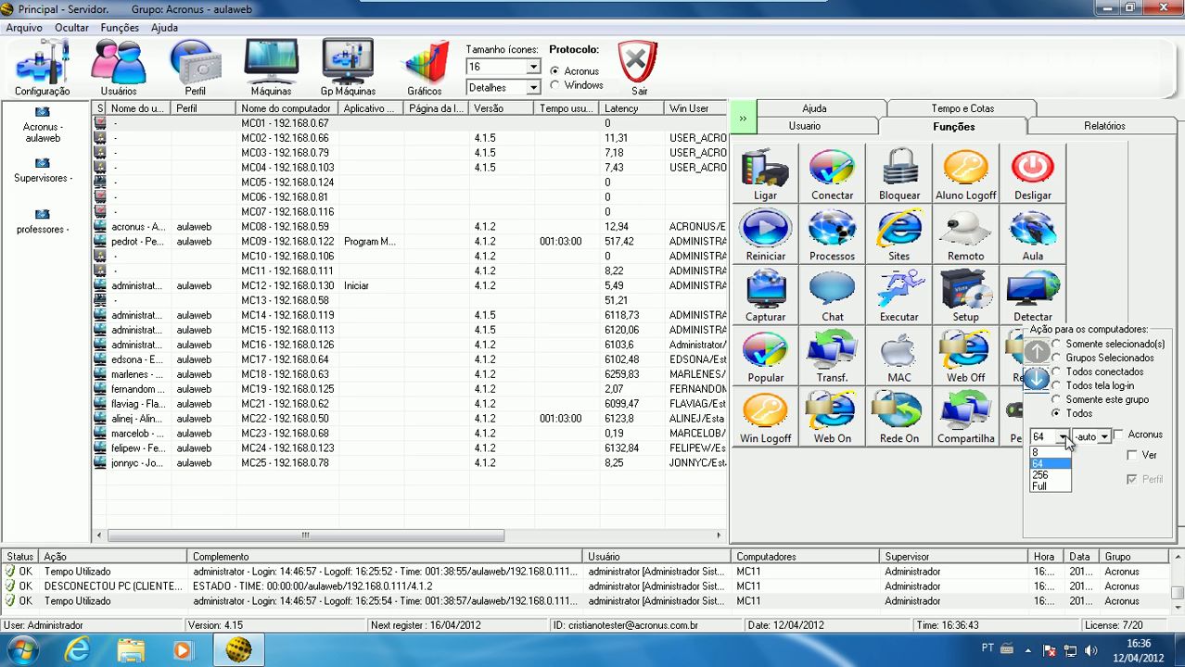
left_click(362, 331)
Select computer MC14, try the Sites function with the Todos scope, and decline running it on several machines
left_click(359, 316)
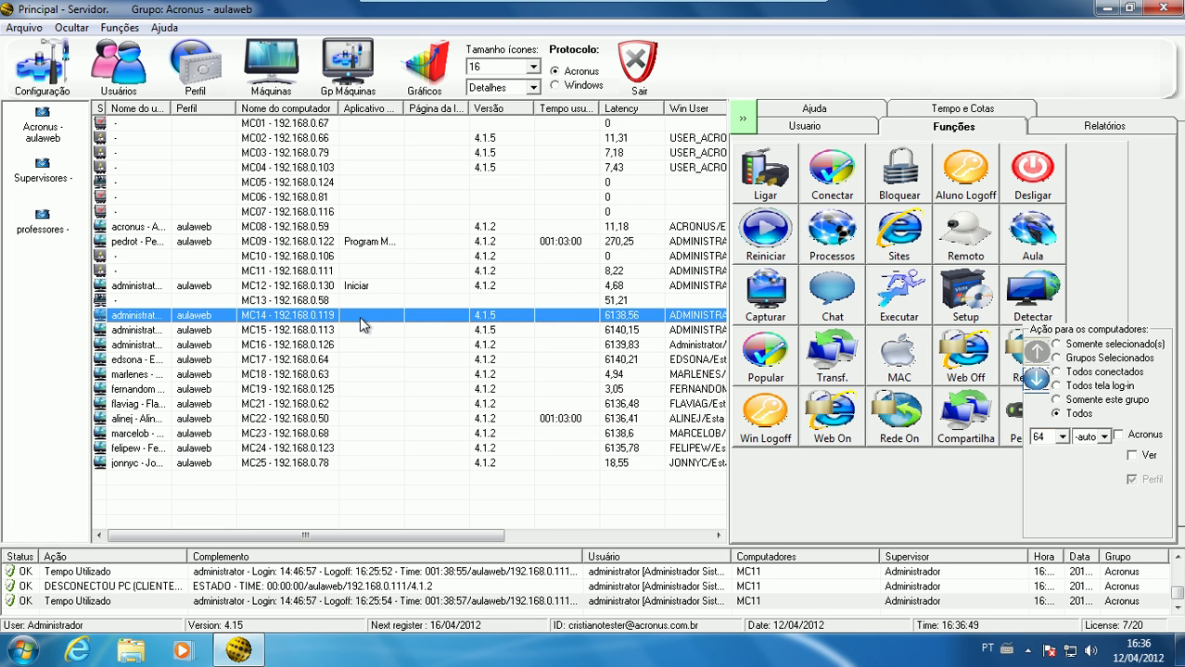
left_click(901, 239)
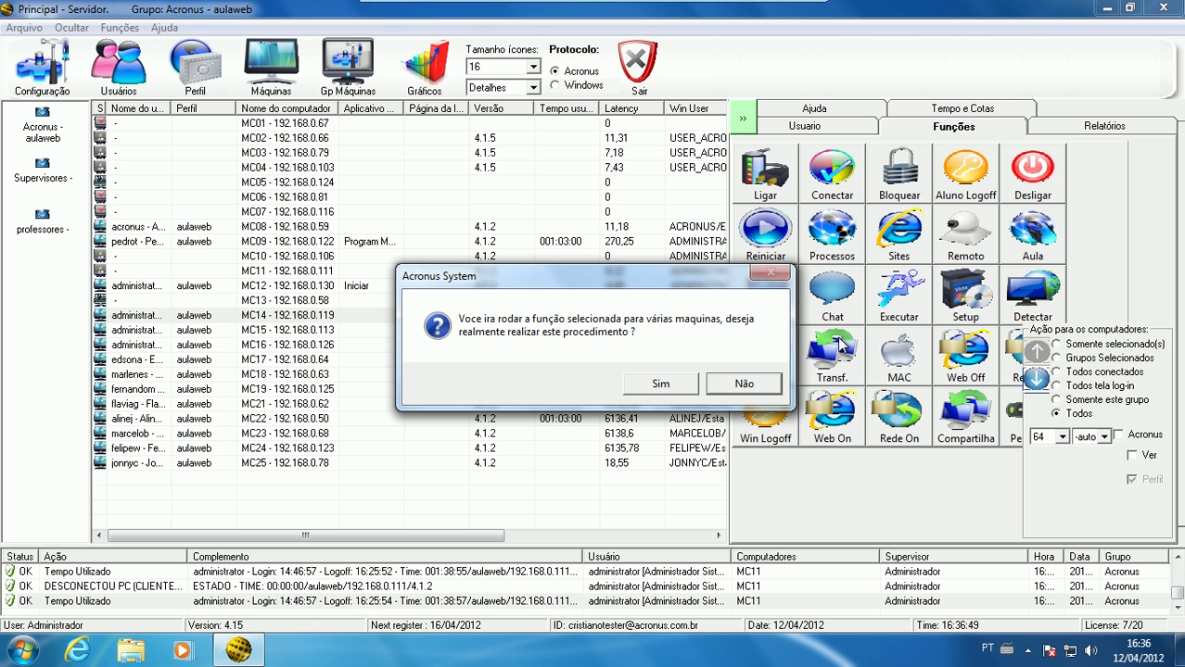
left_click(744, 386)
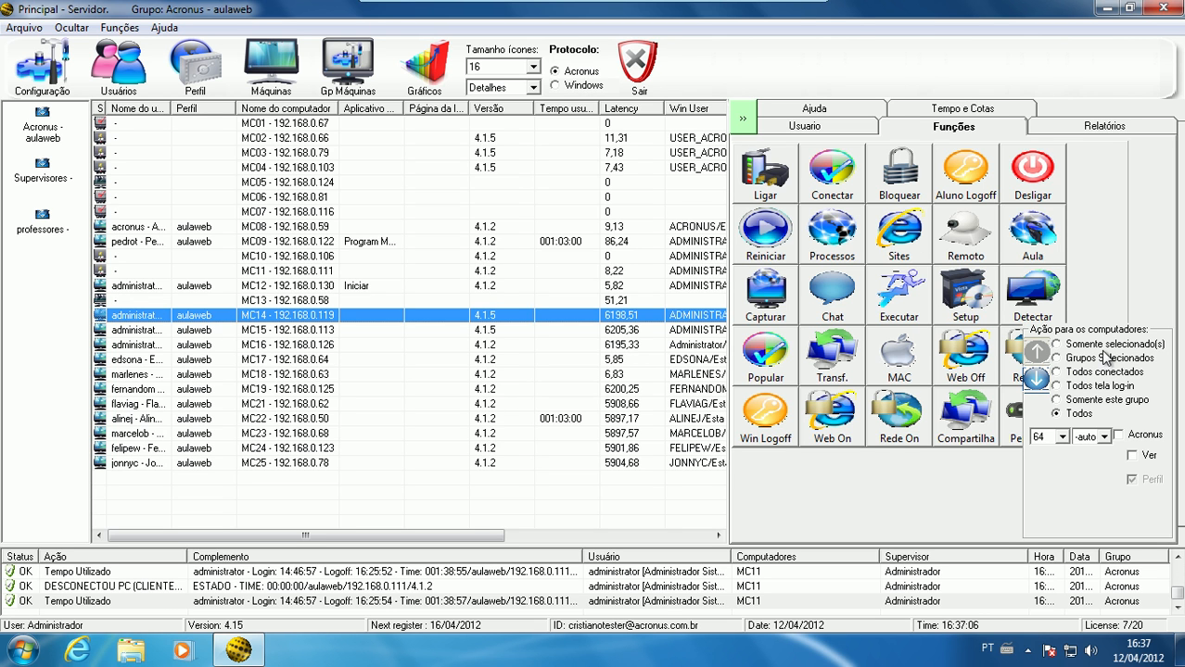
Set the action scope to Somente selecionado(s) and start remote control of MC14, dismissing the error dialog on its desktop
left_click(1110, 351)
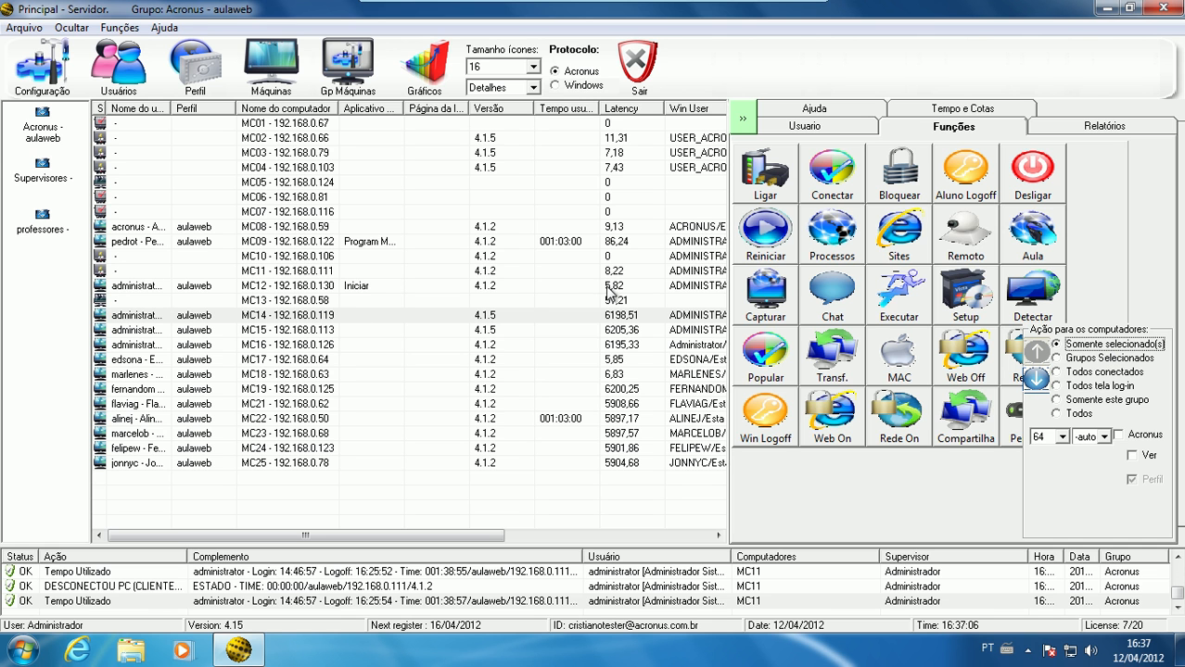
left_click(952, 229)
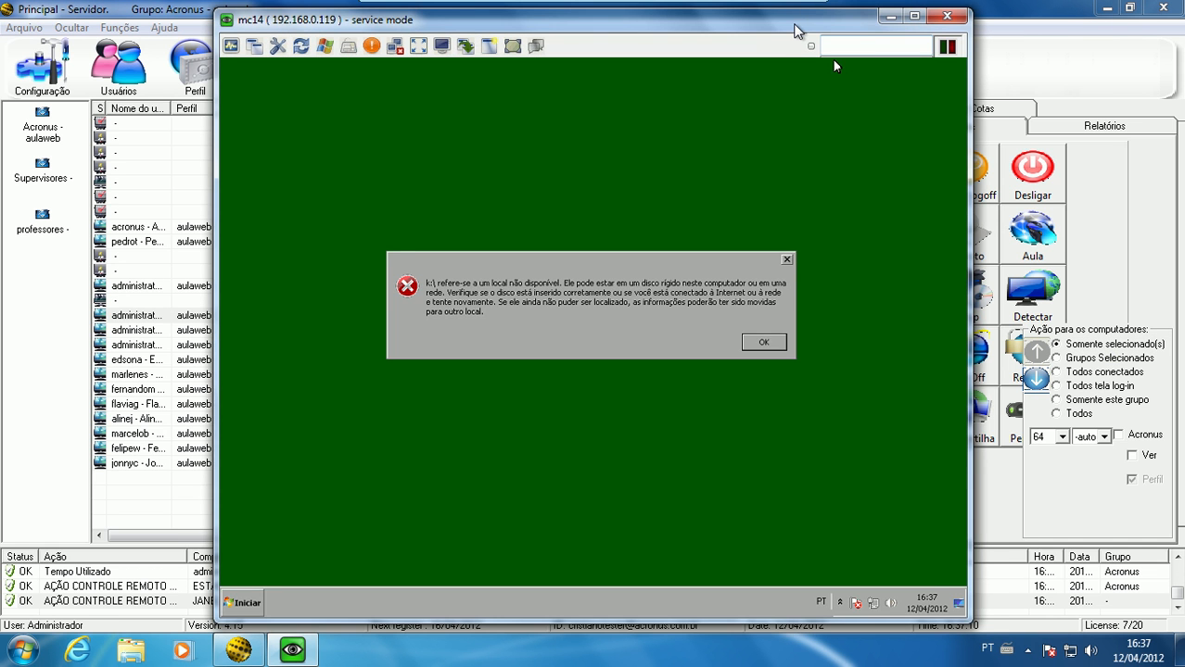
left_click_drag(794, 30, 719, 29)
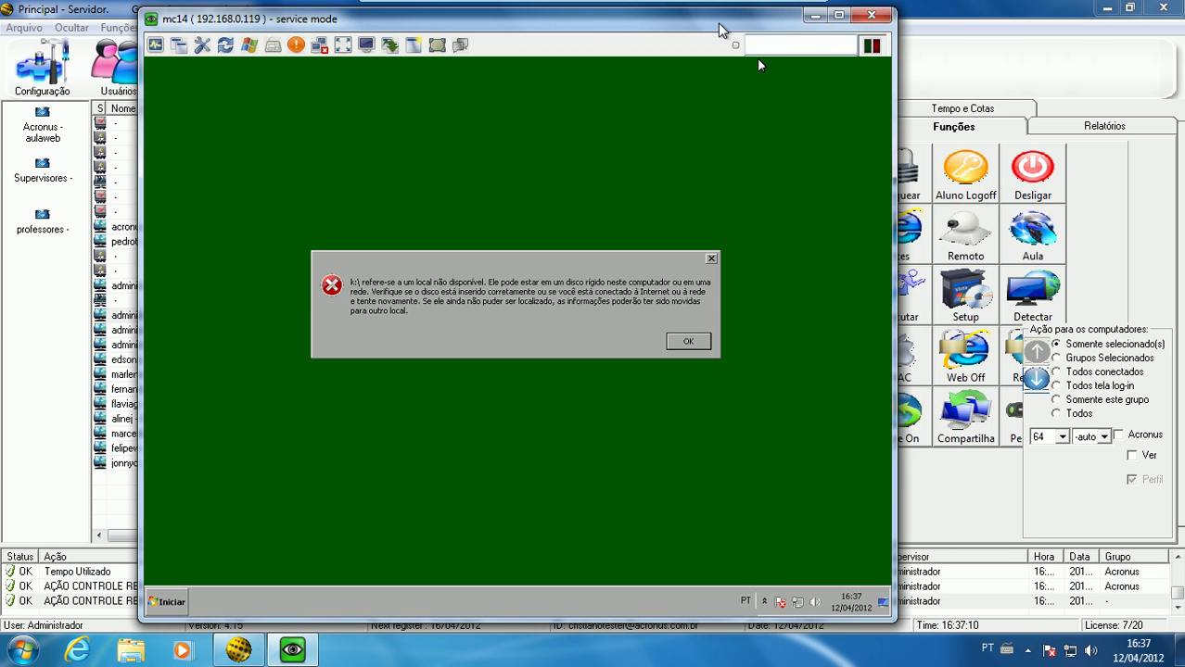
left_click(700, 342)
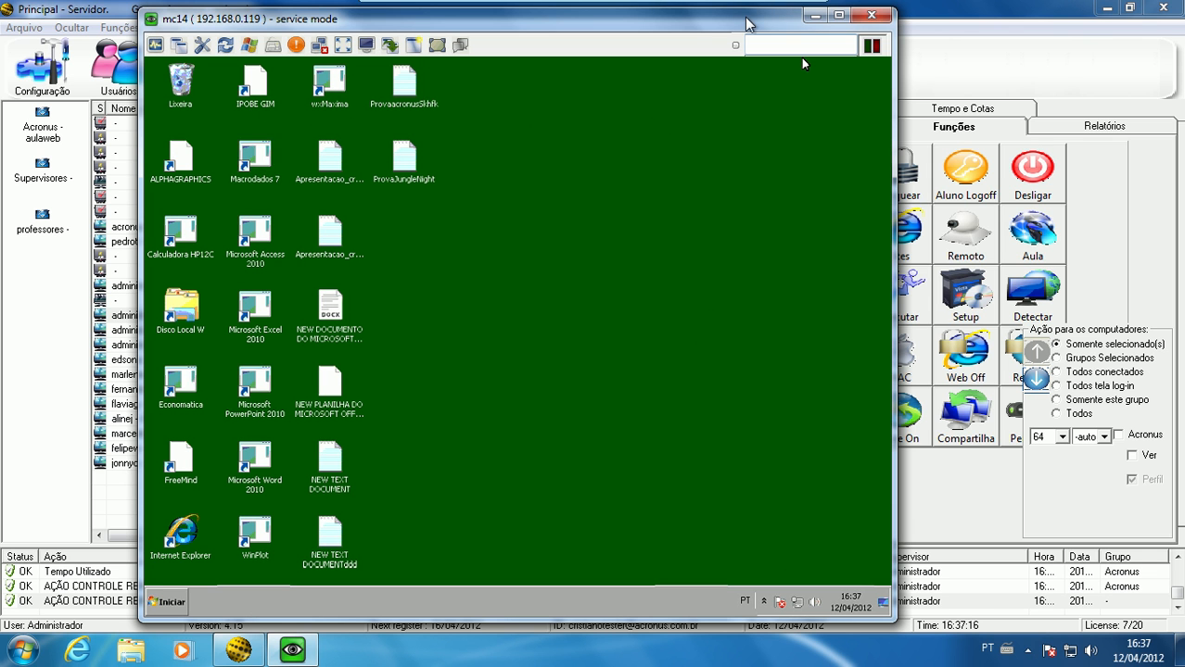
Reposition the MC14 remote window and briefly open and close the Start menu on the remote desktop
left_click_drag(746, 23, 729, 24)
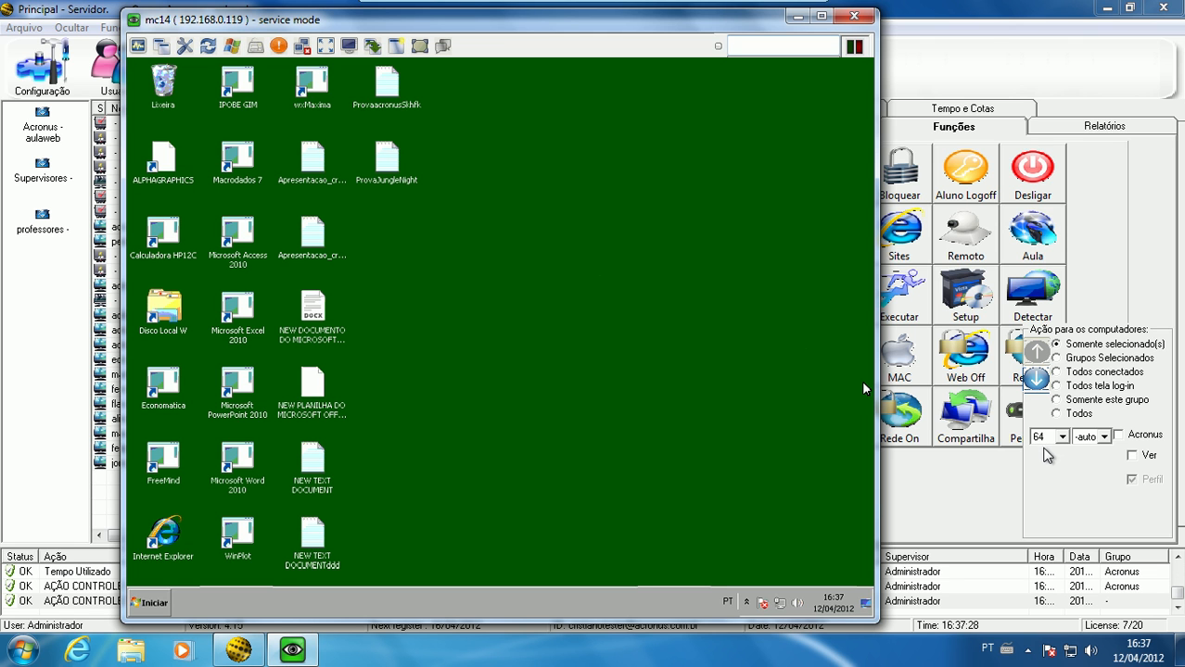
left_click(151, 611)
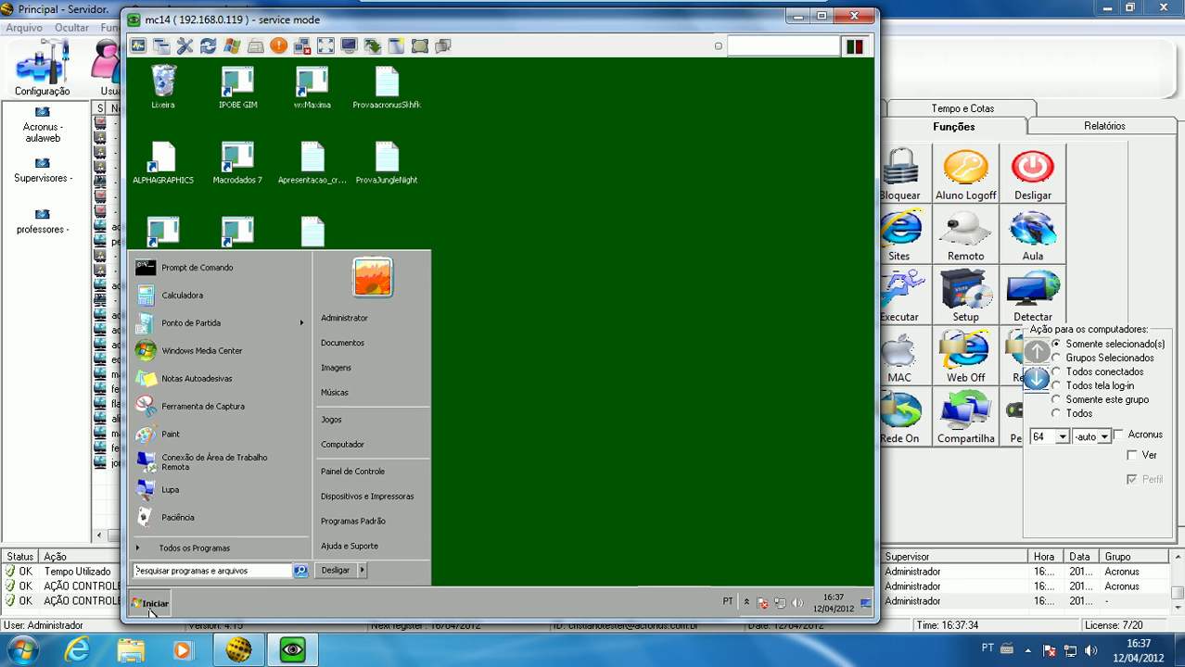
left_click(151, 610)
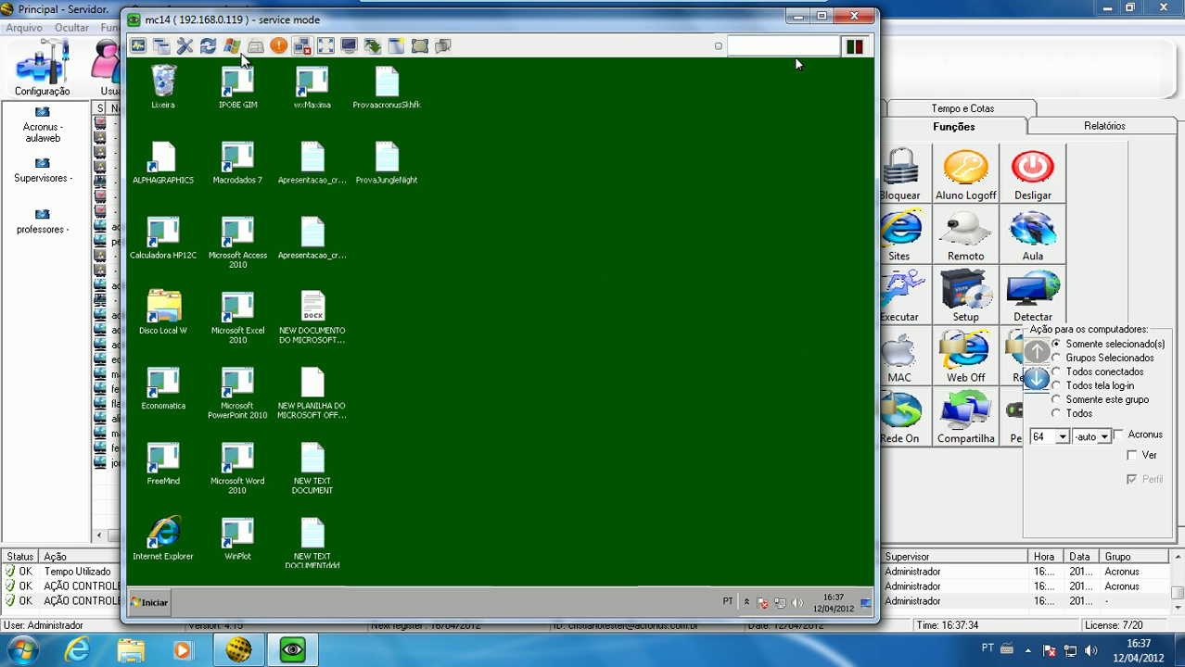
Set the remote viewing scale to 8/8 and the colour depth to Full, closing the open MC14 session
left_click(1102, 437)
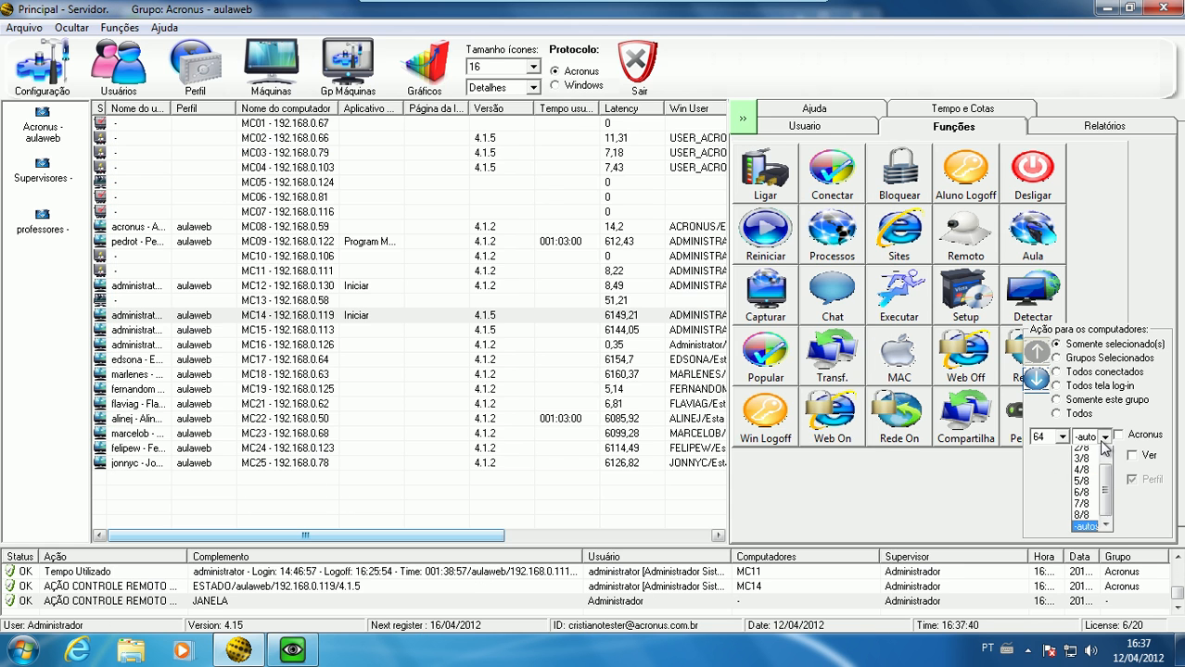
left_click(1092, 502)
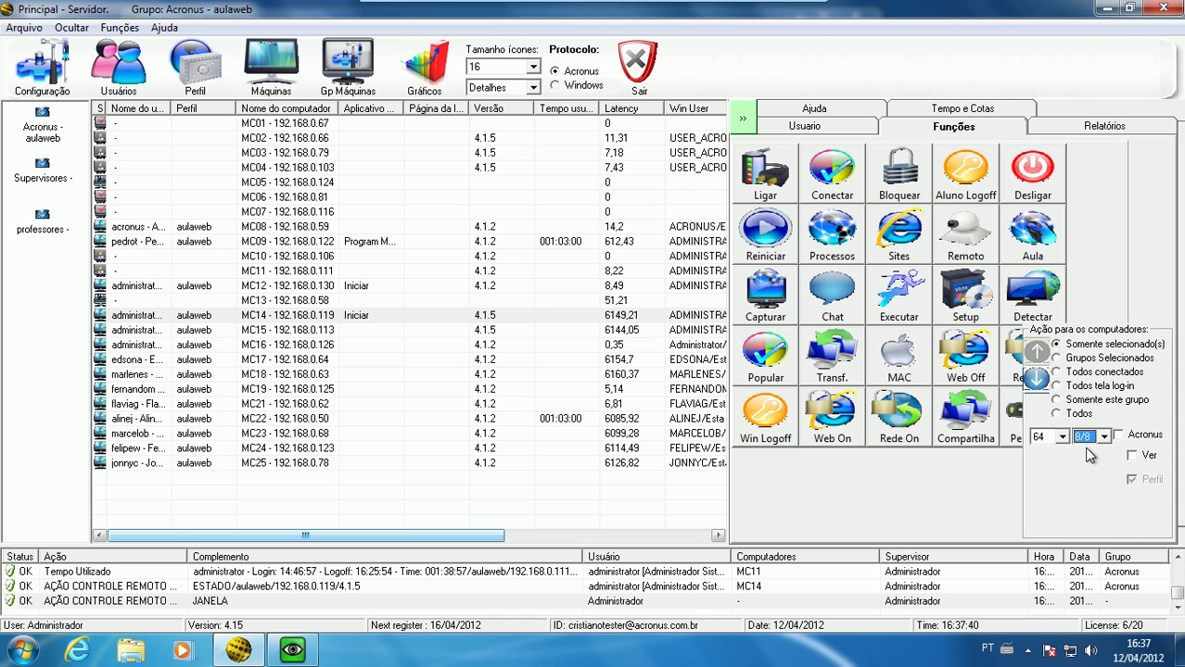
left_click(295, 652)
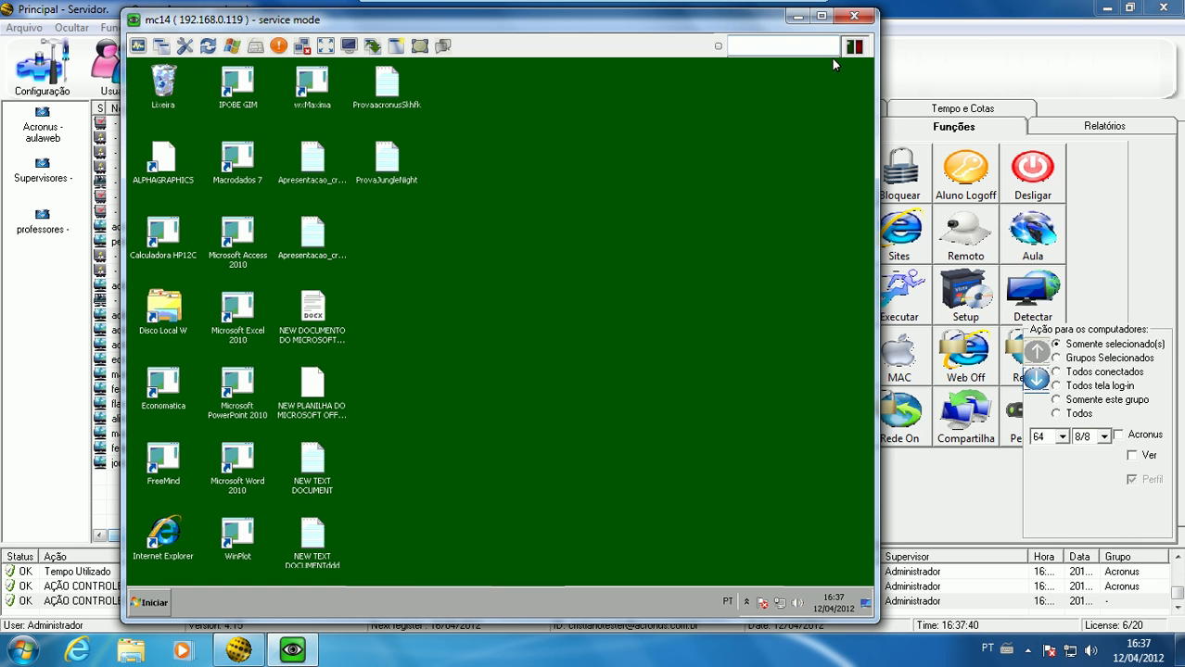
left_click(854, 16)
left_click(1062, 437)
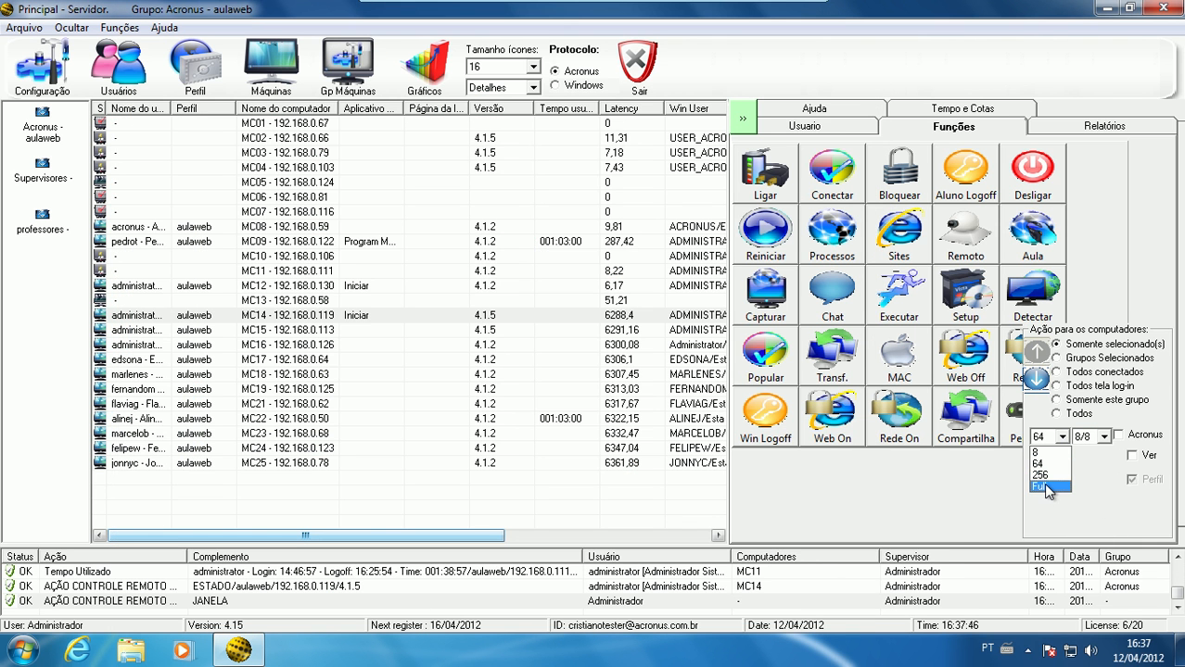
left_click(1047, 488)
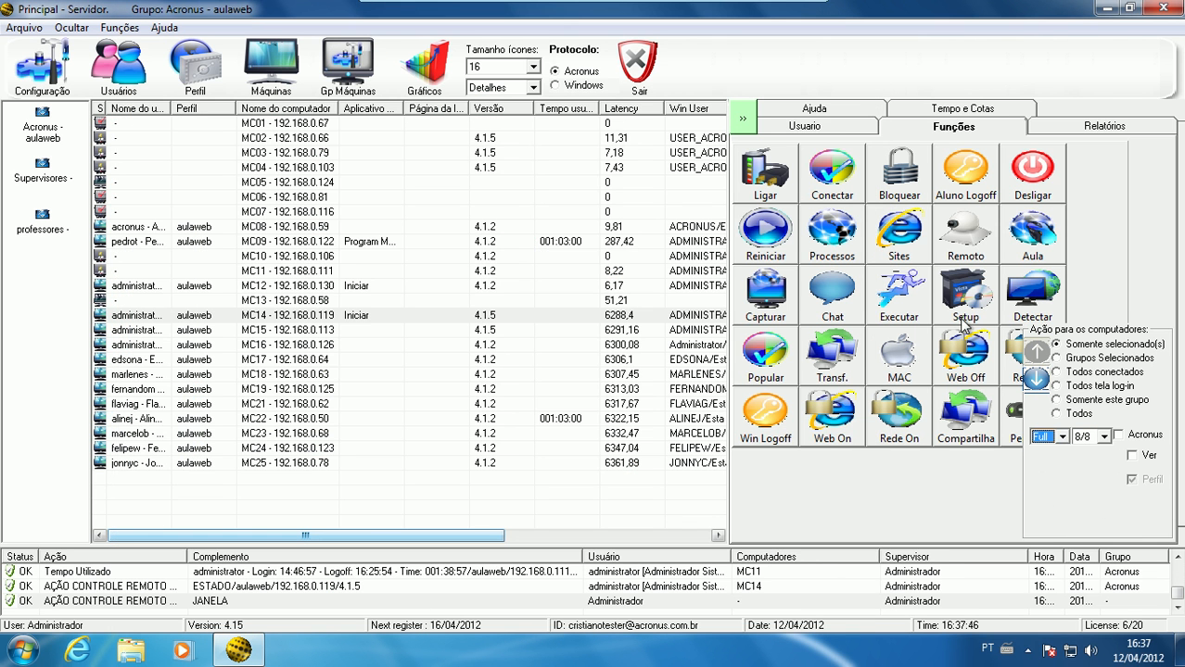
Reopen remote control of MC14 and bring the lower part of its desktop into view
left_click(960, 248)
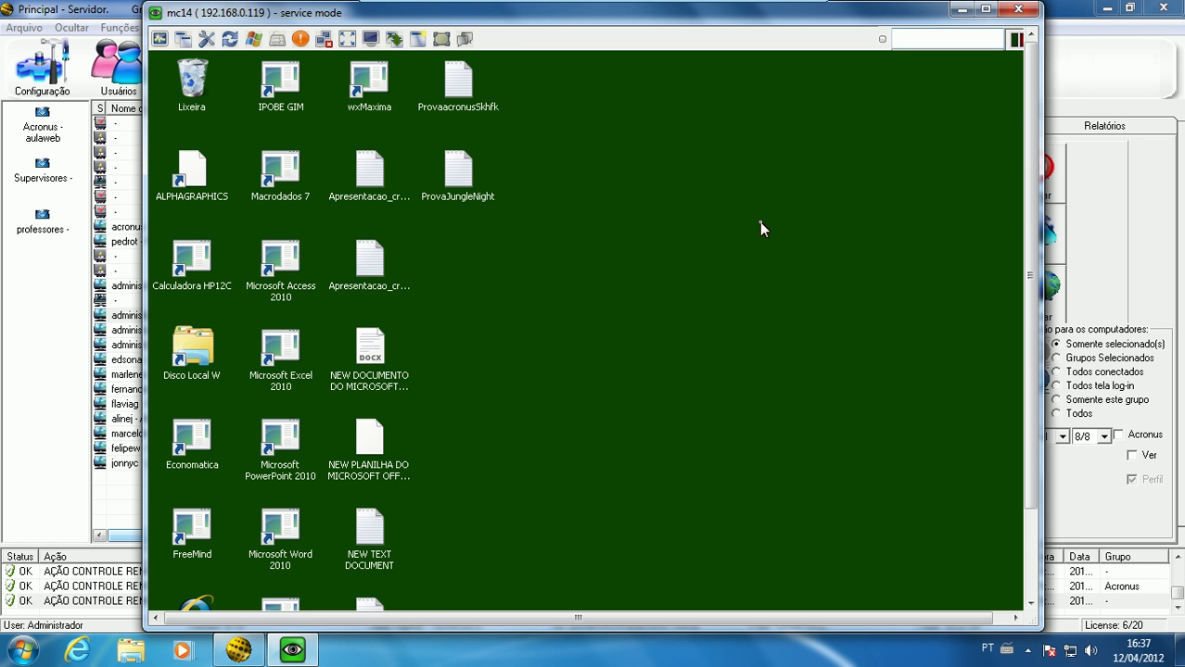
left_click_drag(1029, 219, 993, 582)
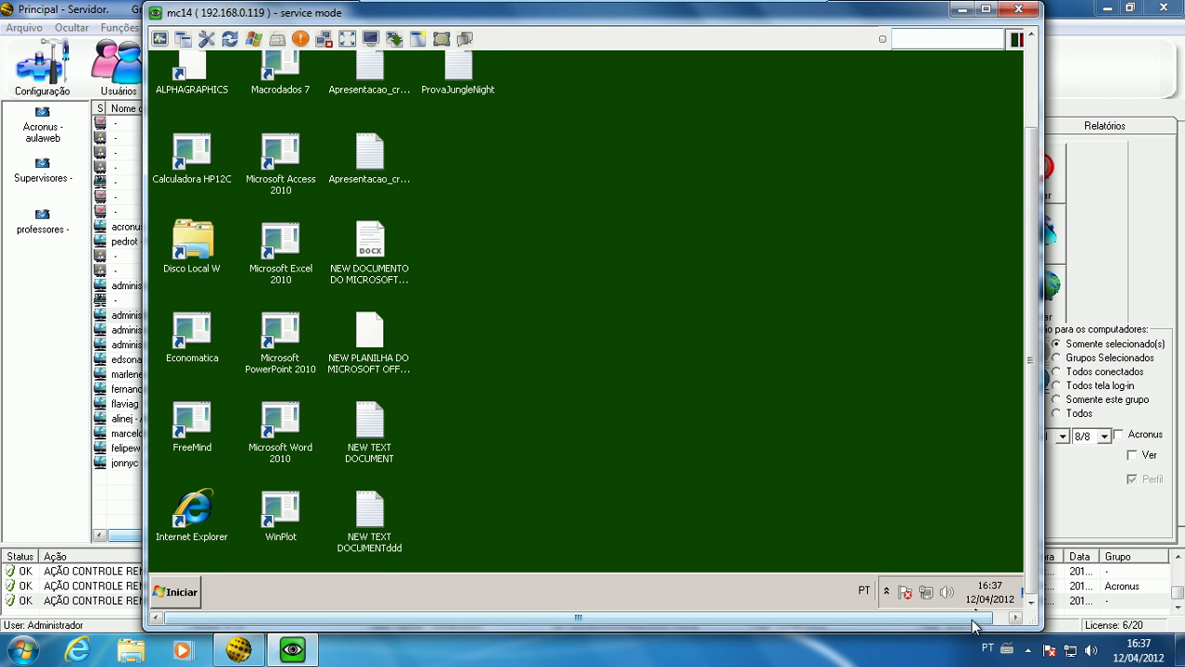
Try the Start menu on MC14's remote desktop and close the remote session
left_click(167, 584)
left_click(618, 453)
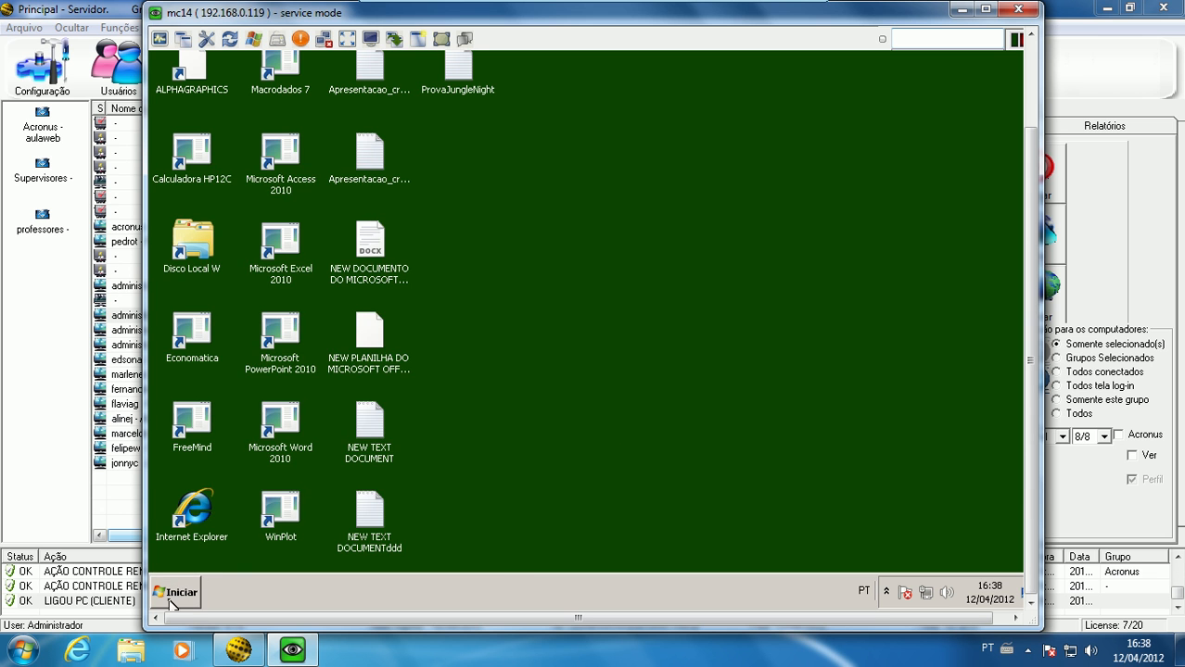
left_click(172, 598)
left_click(176, 600)
left_click_drag(1029, 252, 994, 335)
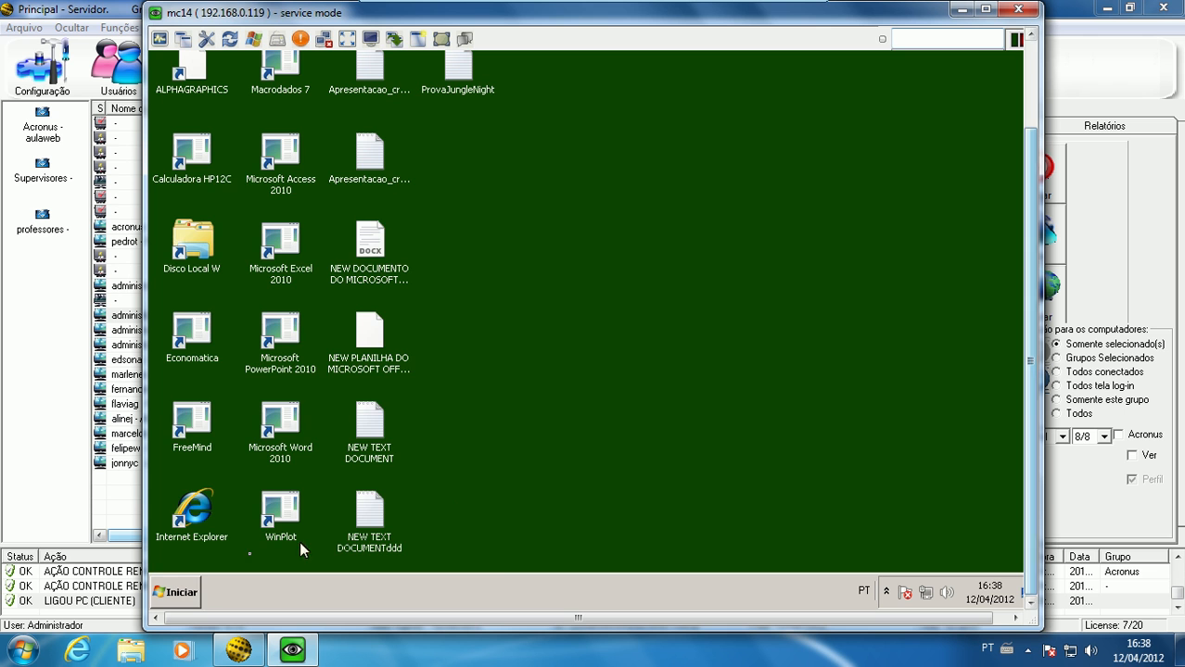
left_click(163, 592)
left_click(166, 592)
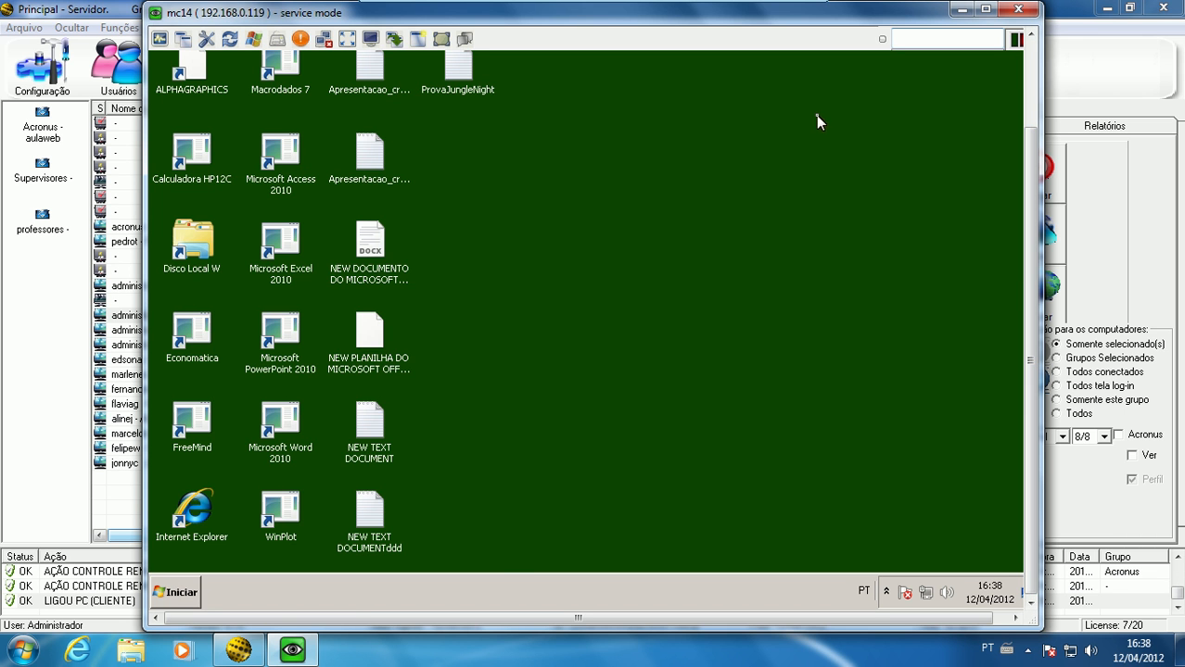
left_click_drag(1023, 118, 1022, 55)
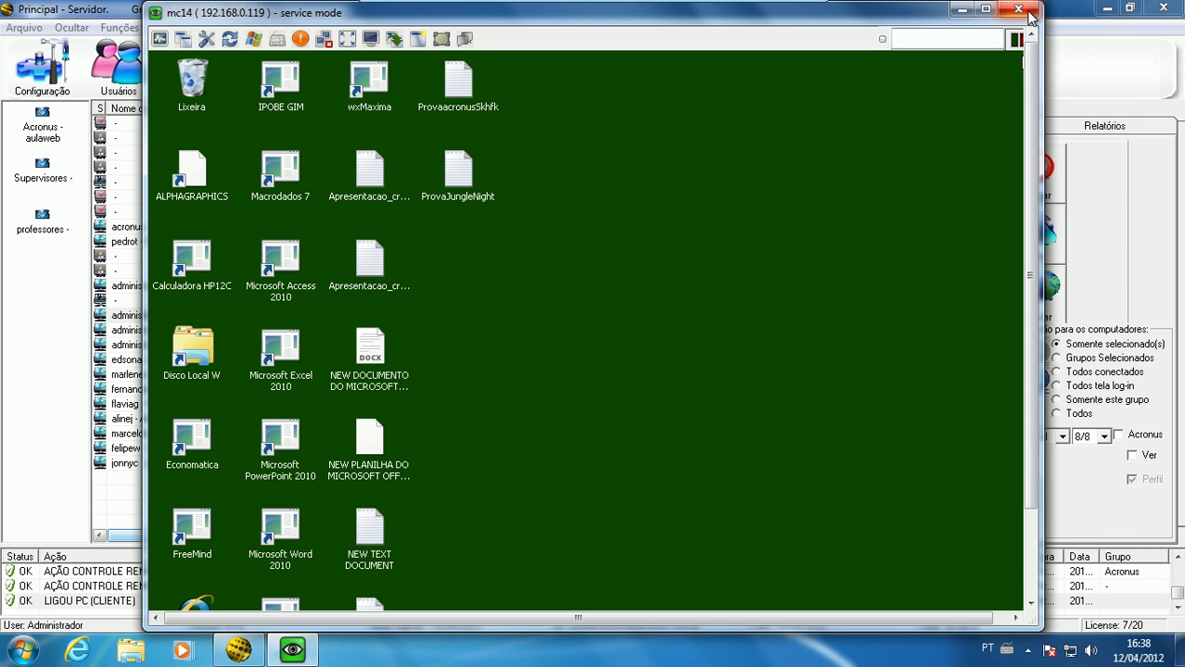
left_click(1018, 10)
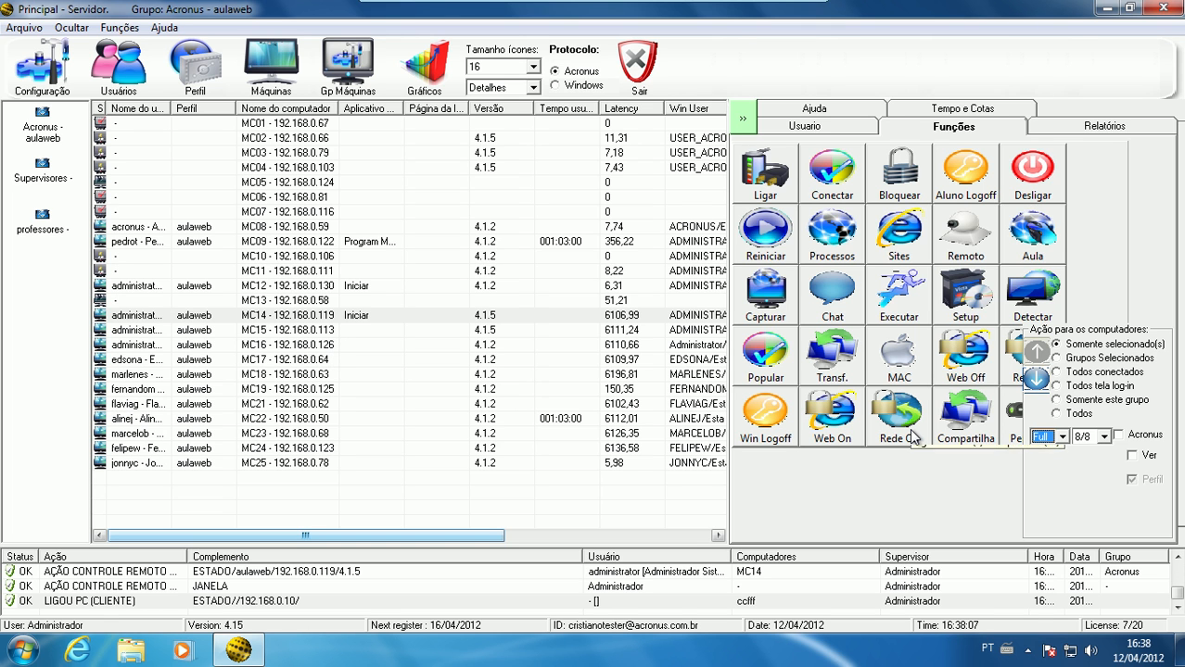
Switch the remote control colour depth to 64 and back to Full
left_click(1064, 435)
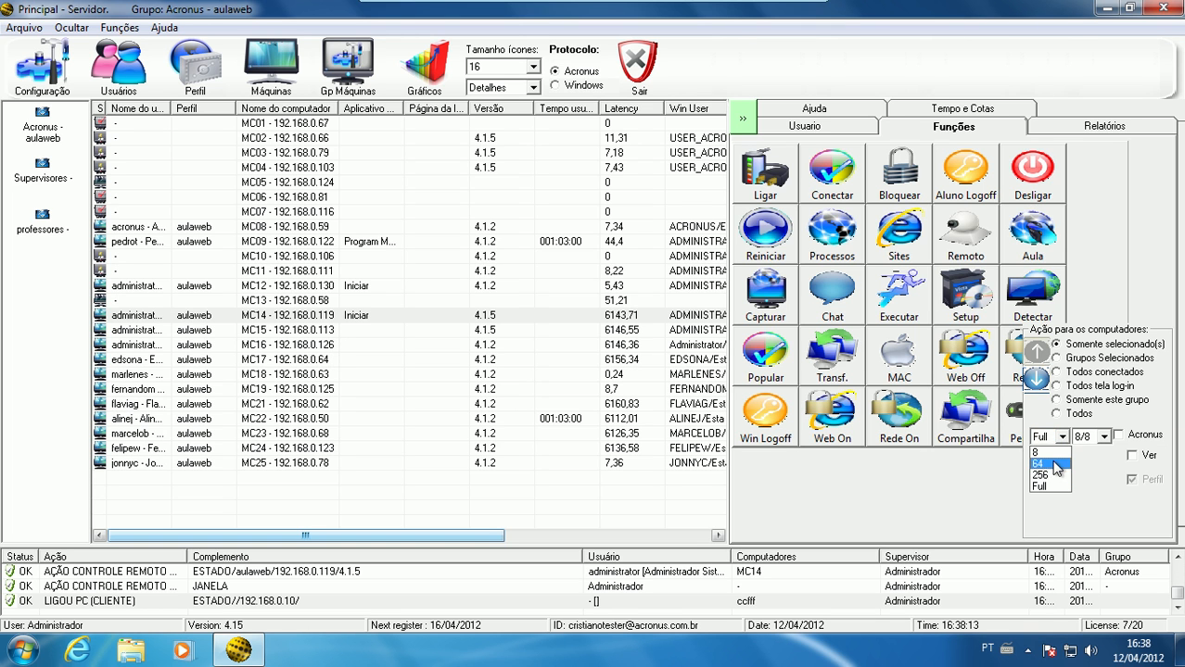
left_click(1050, 463)
left_click(1059, 439)
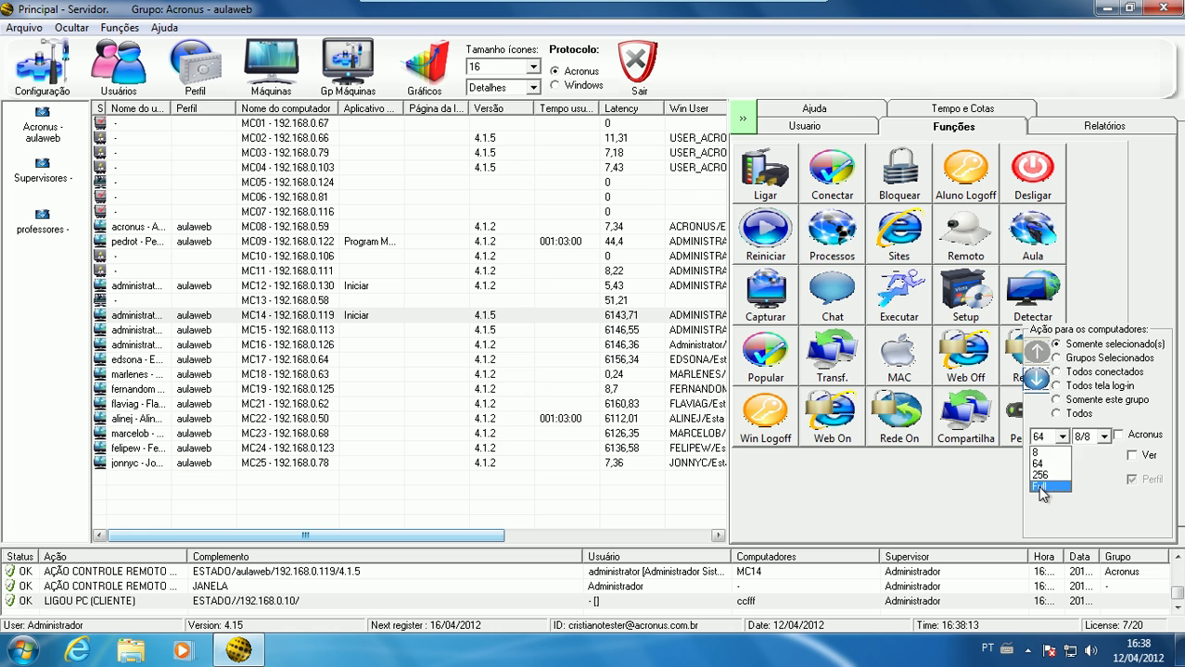
left_click(1040, 487)
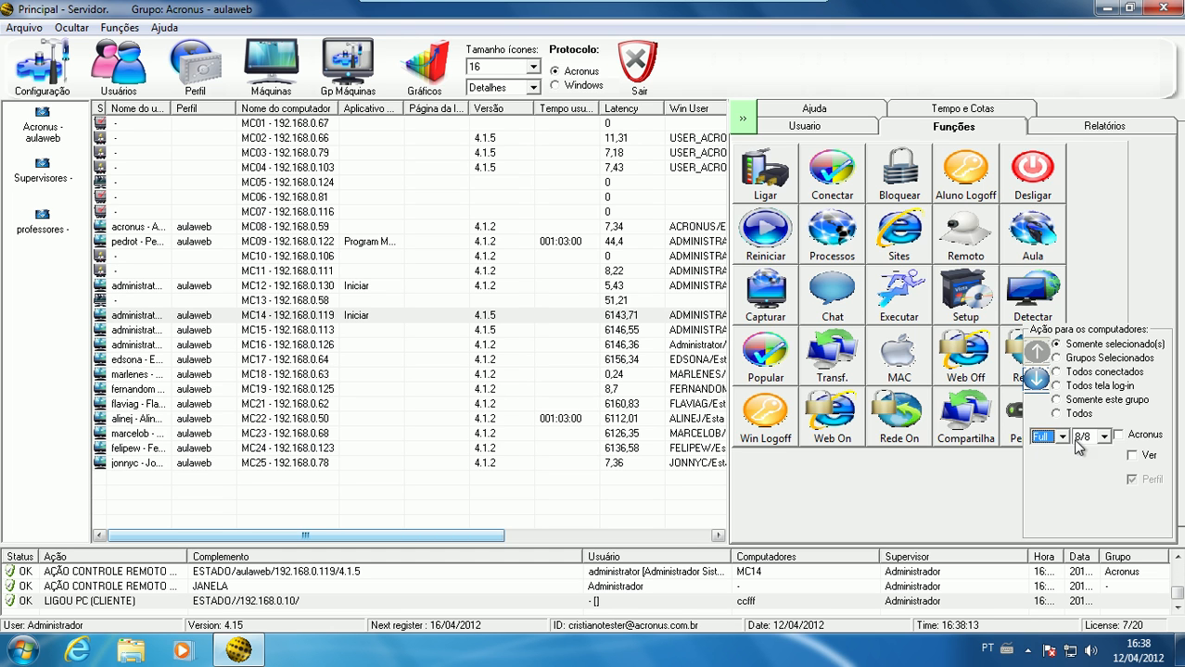
Collapse the action scope options and select computers MC05 and MC13 together
left_click(1037, 380)
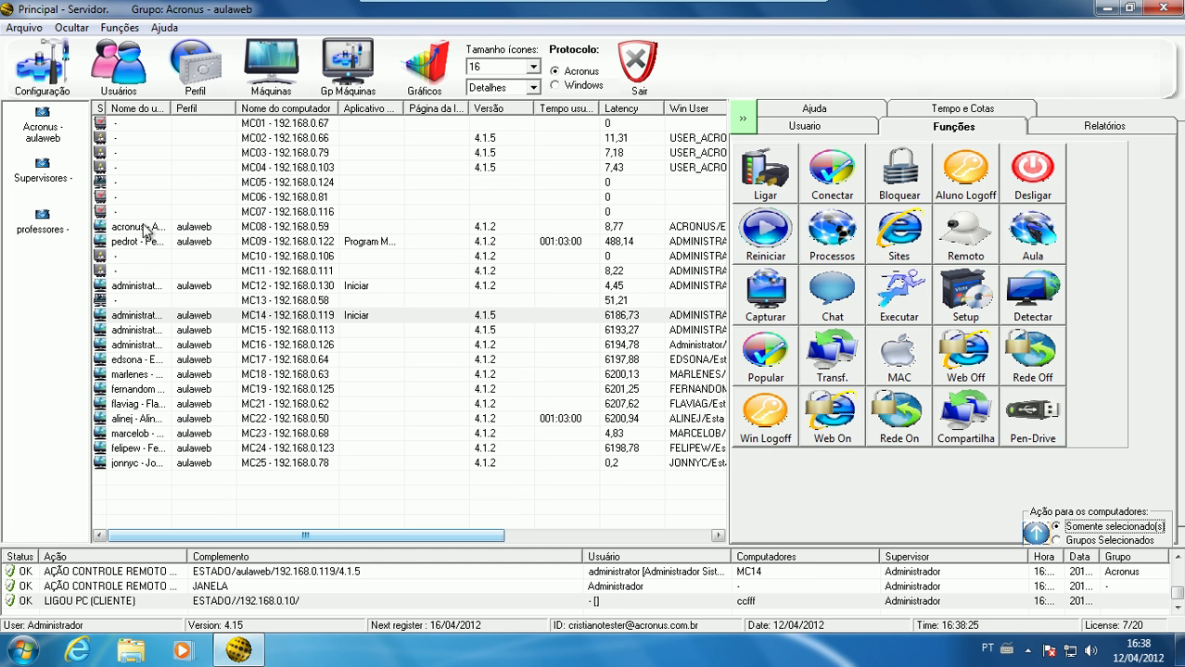
left_click(150, 182)
left_click(141, 303, "ctrl")
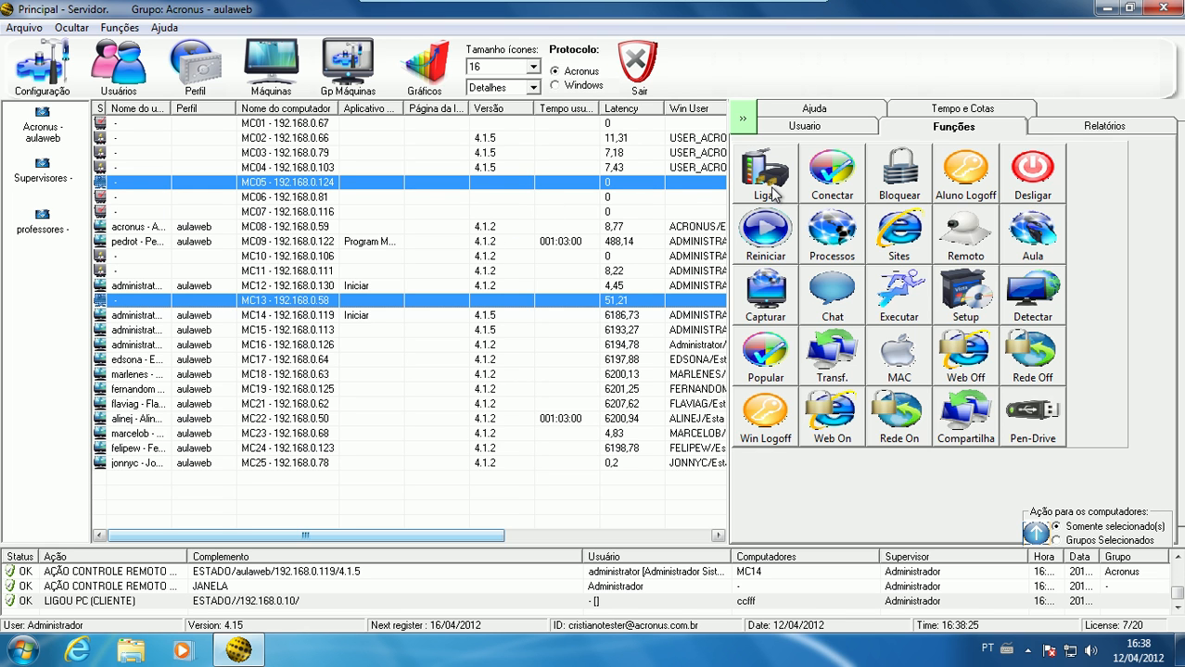
Examine the registration records of several computers, including their IP and MAC addresses, and close the computer registry
left_click(270, 65)
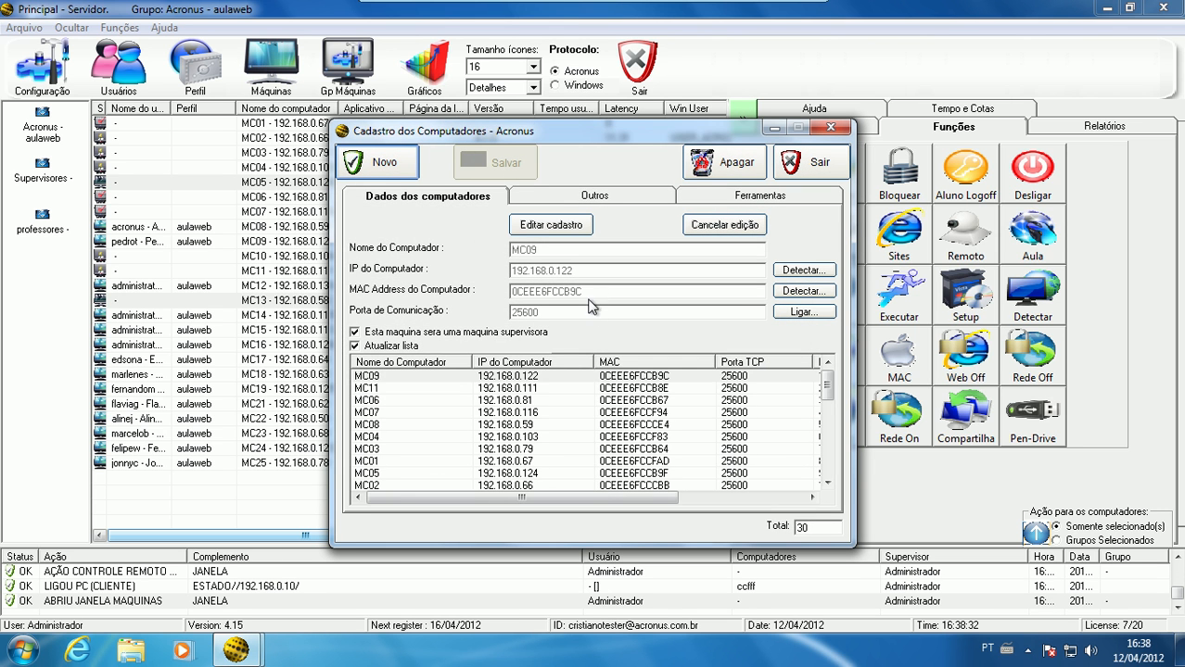
left_click(557, 377)
left_click(649, 389)
left_click(657, 400)
left_click(656, 412)
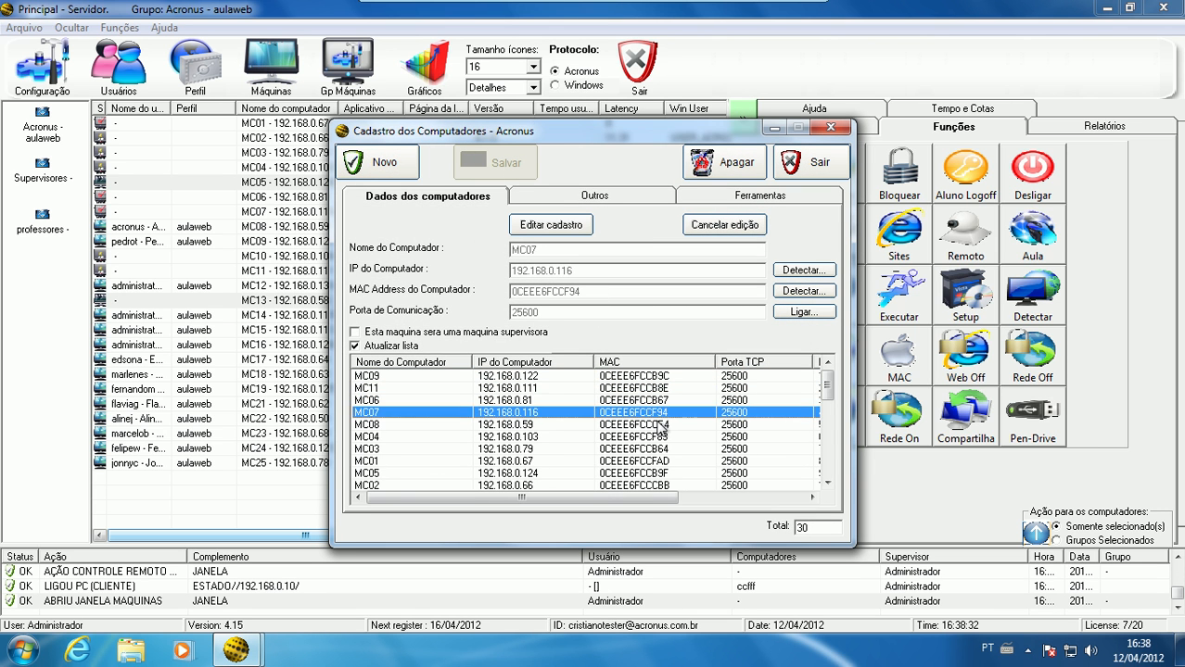
left_click(656, 436)
left_click(655, 450)
left_click(657, 462)
left_click(659, 472)
left_click(661, 387)
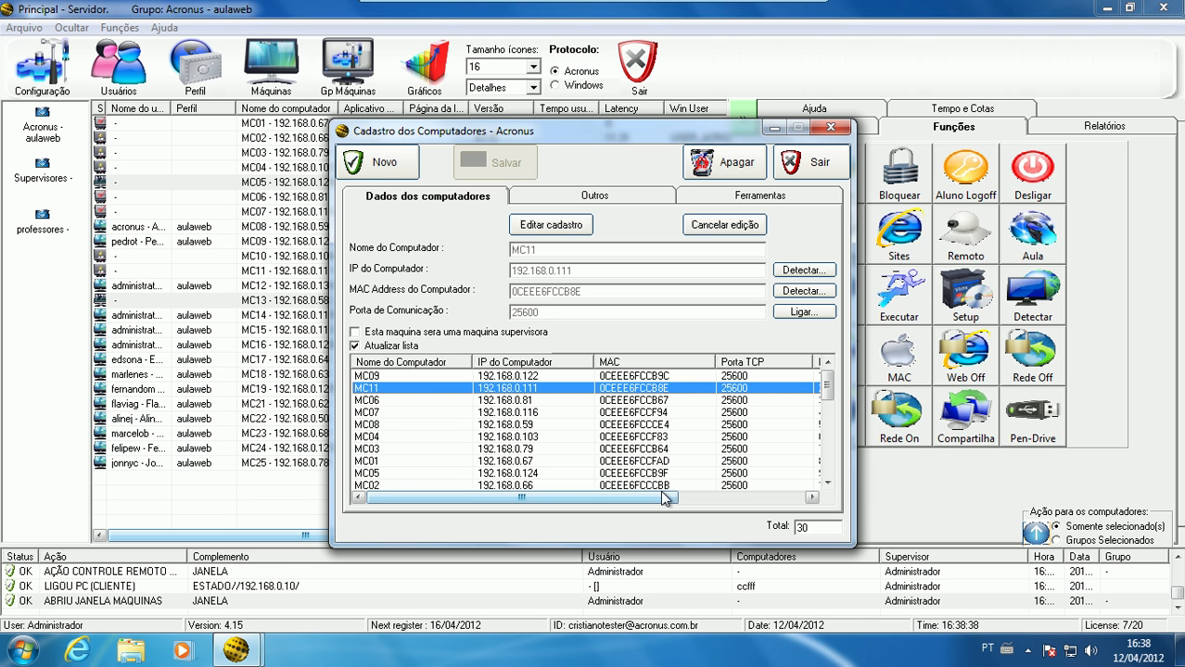
left_click(804, 164)
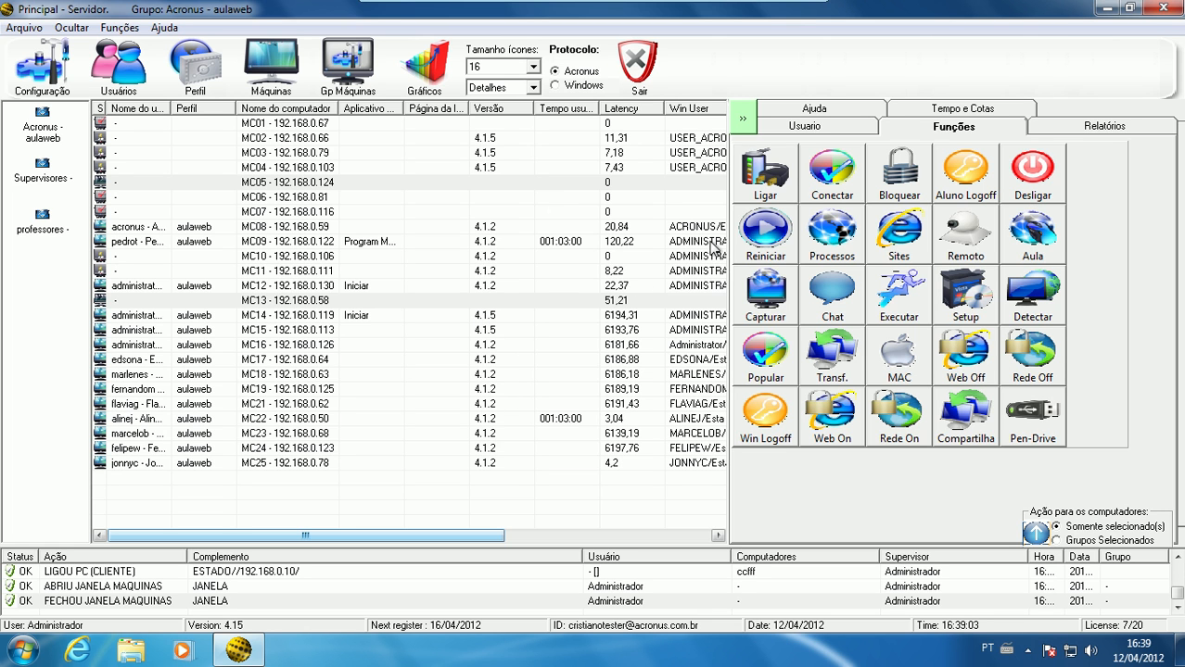
Select MC05 and MC13 individually and together in the computer list, leaving only MC05 selected
left_click(540, 181)
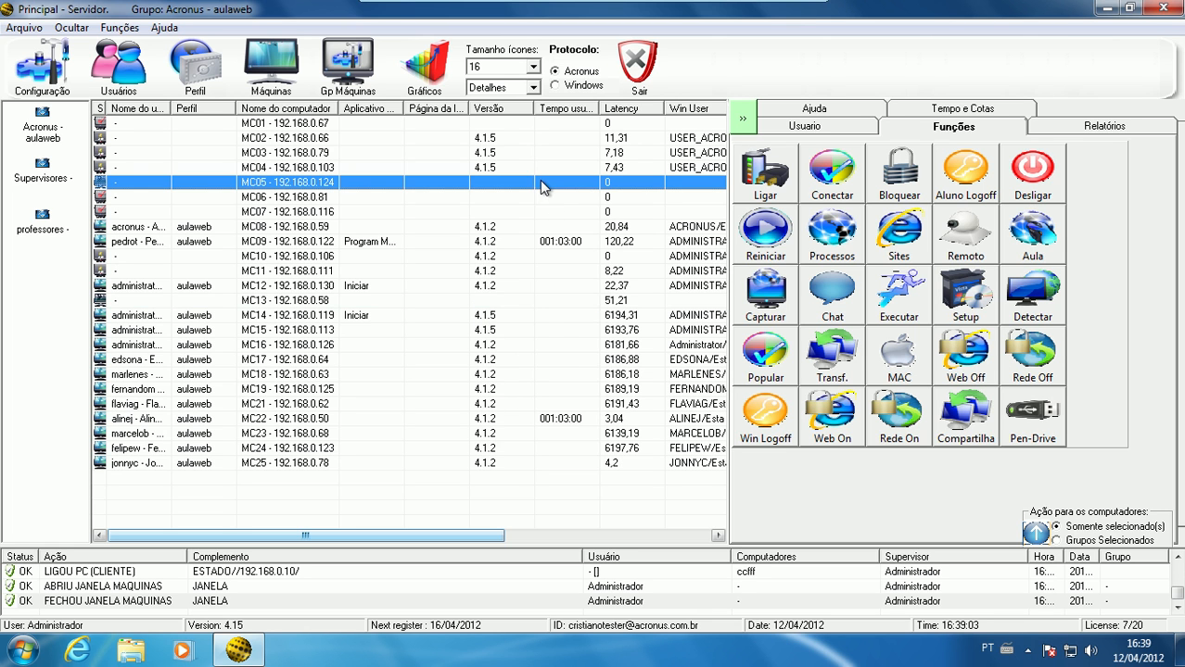
left_click(554, 300)
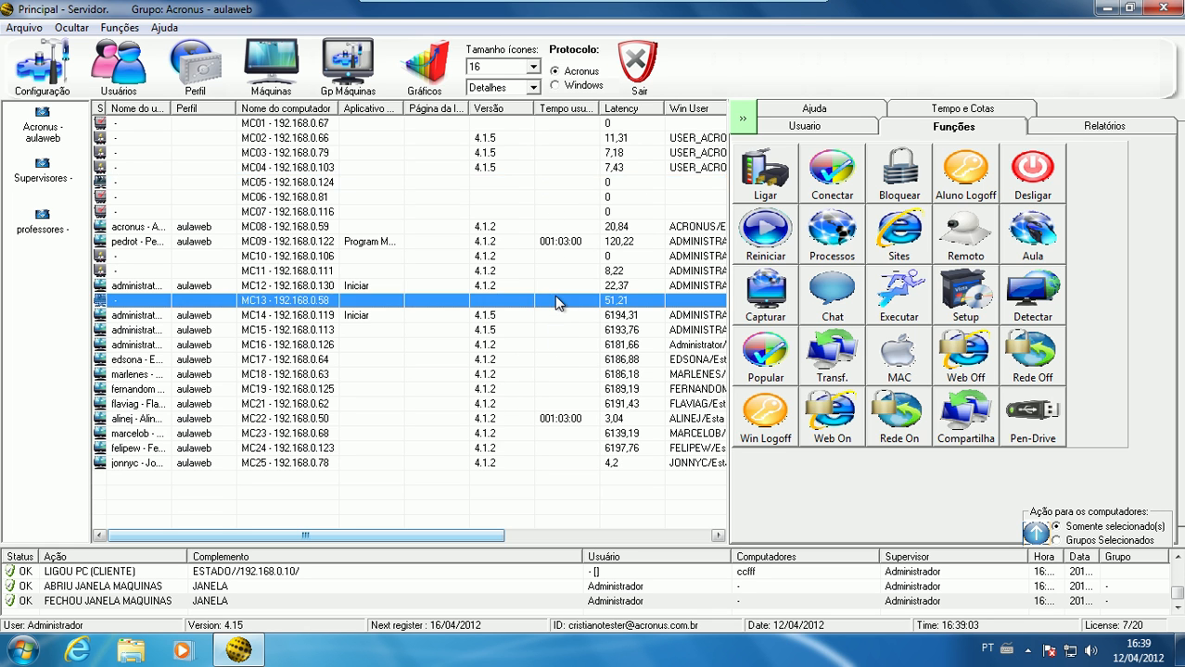
left_click(538, 183, "ctrl")
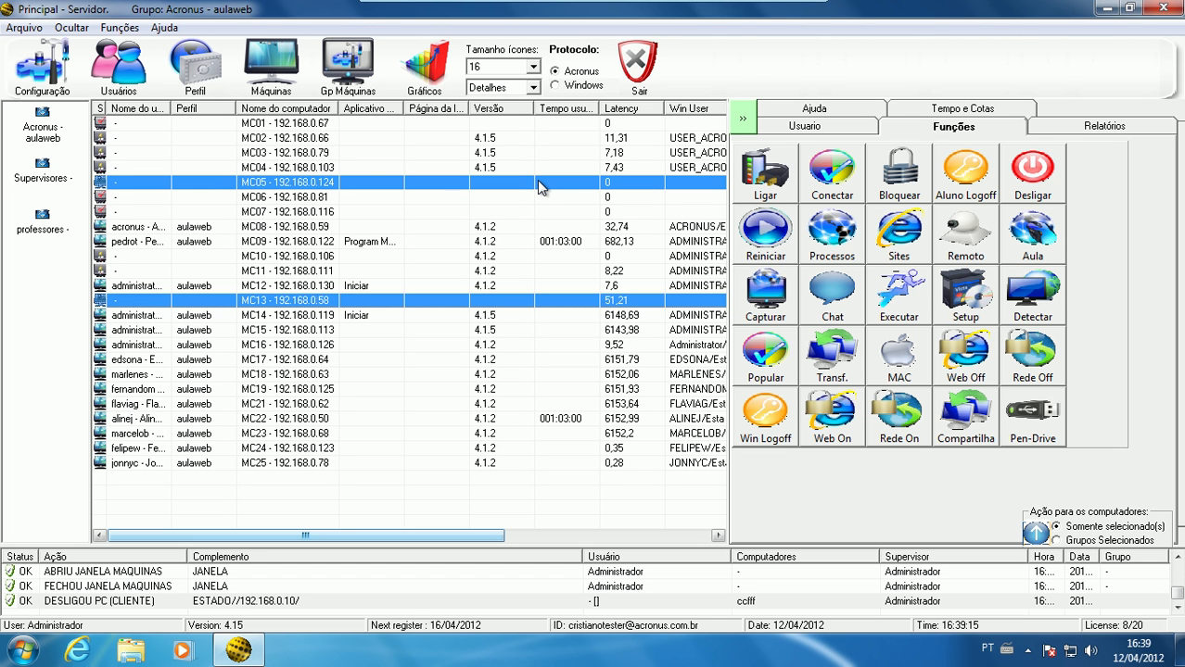
left_click(540, 185)
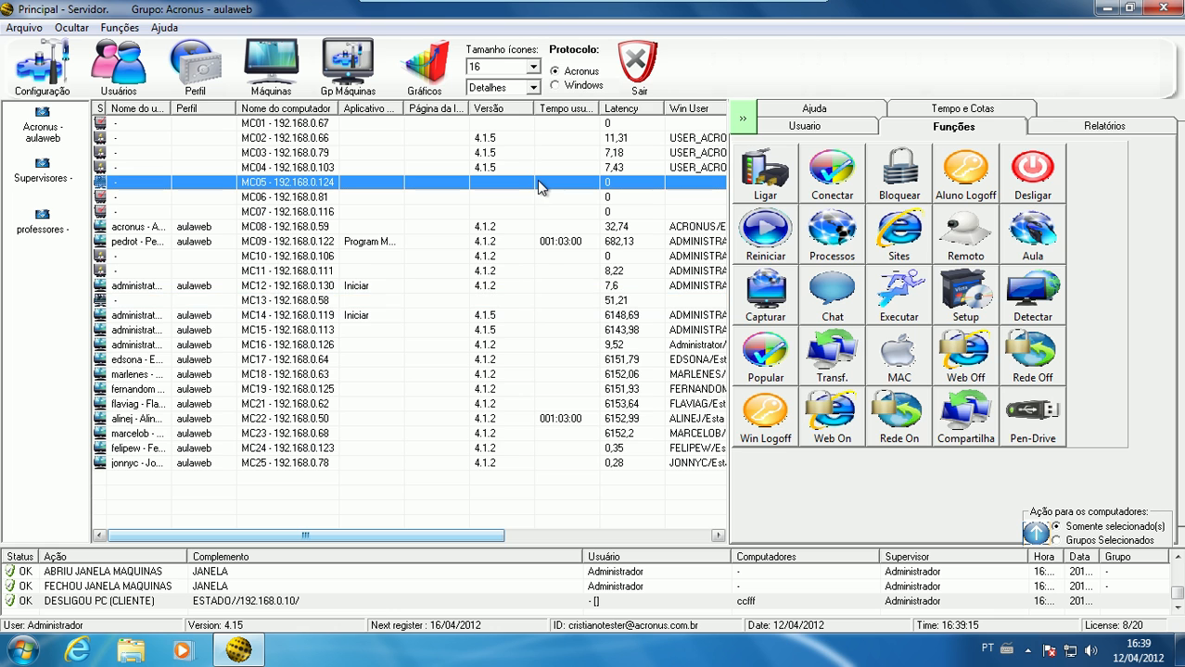
left_click(543, 303, "ctrl")
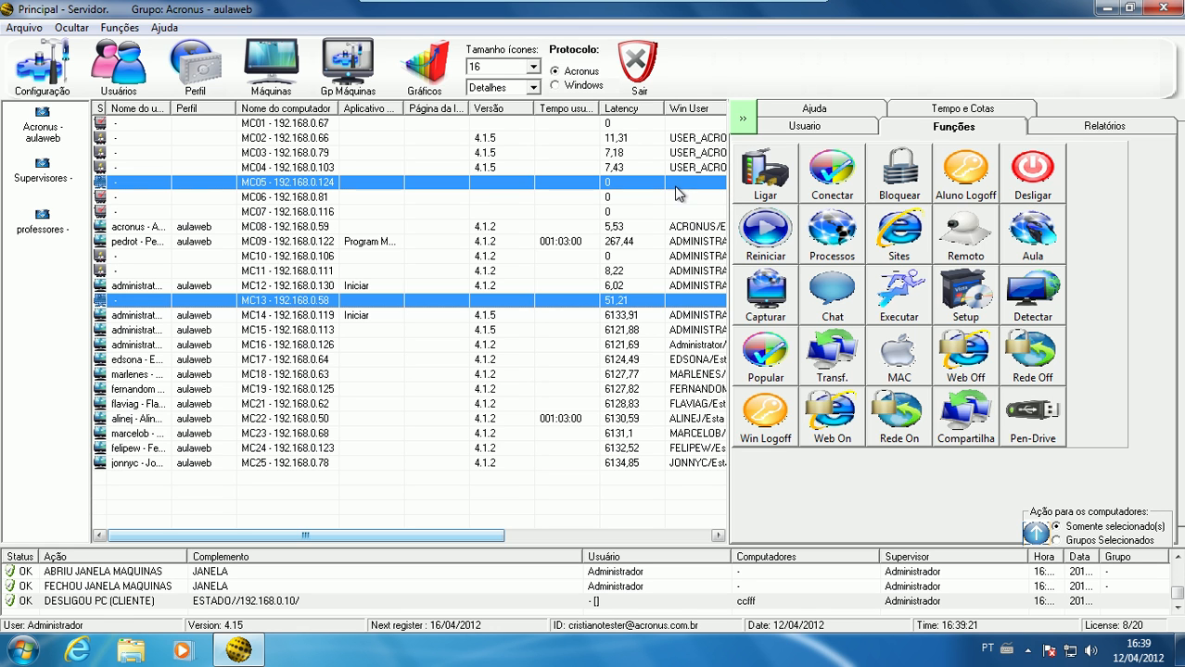
left_click(676, 186)
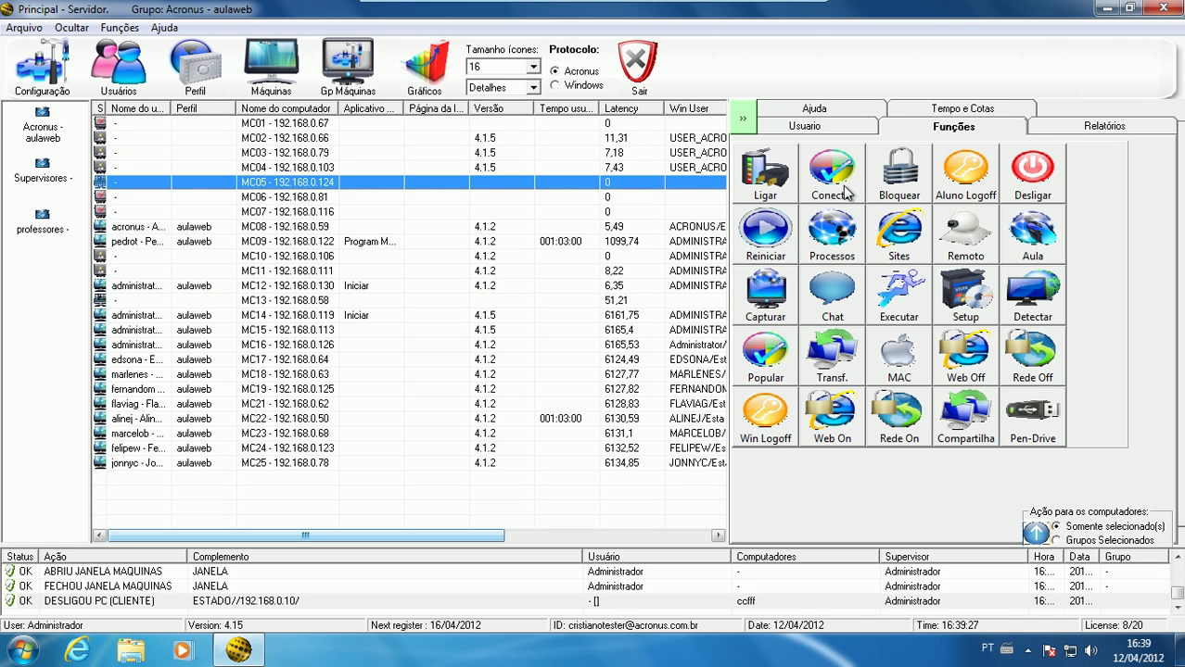
Look at the time and quota settings, return to the functions, and select MC03 and MC14 in turn
left_click(978, 111)
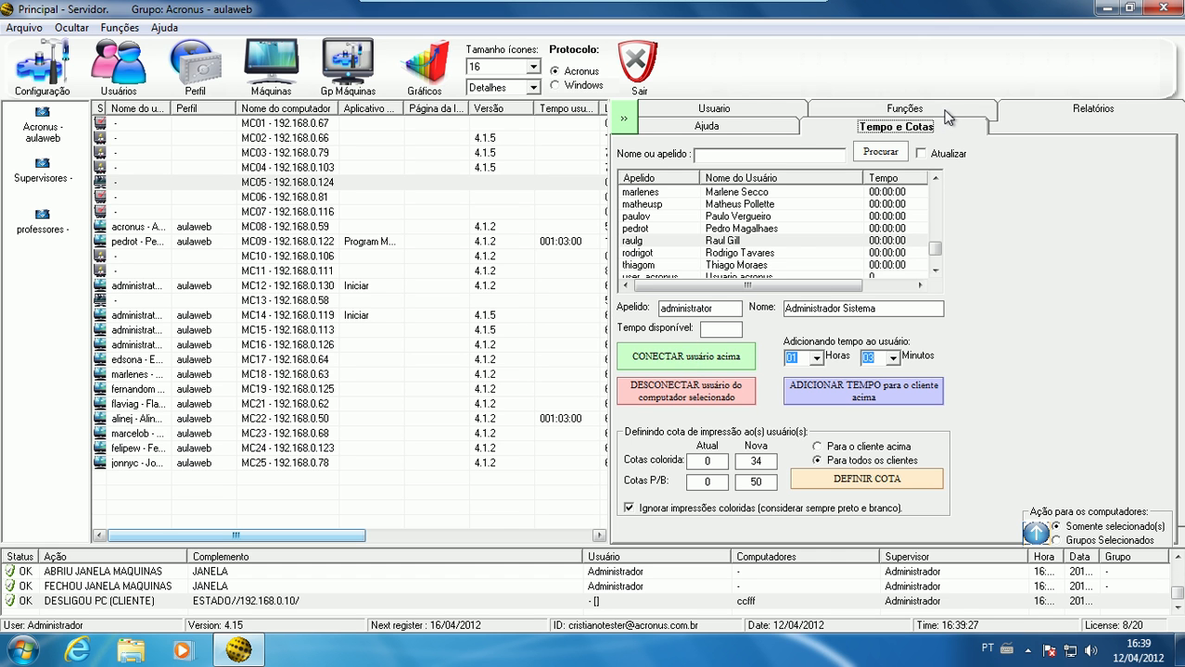
left_click(913, 112)
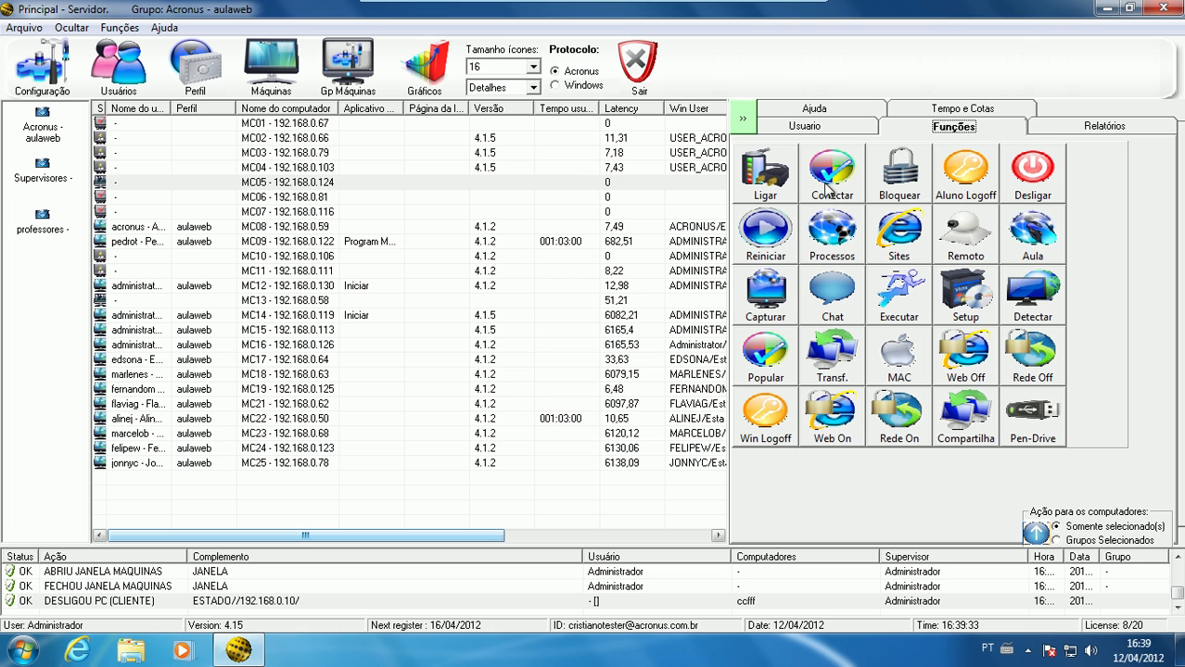
left_click(322, 154)
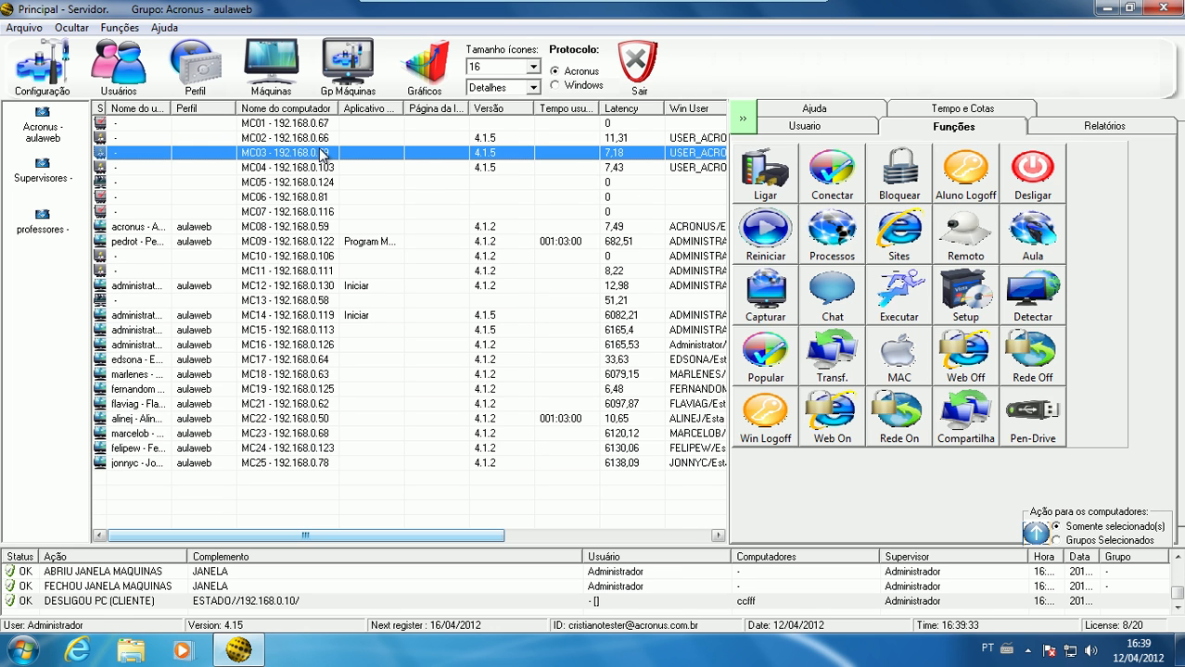
left_click(309, 318)
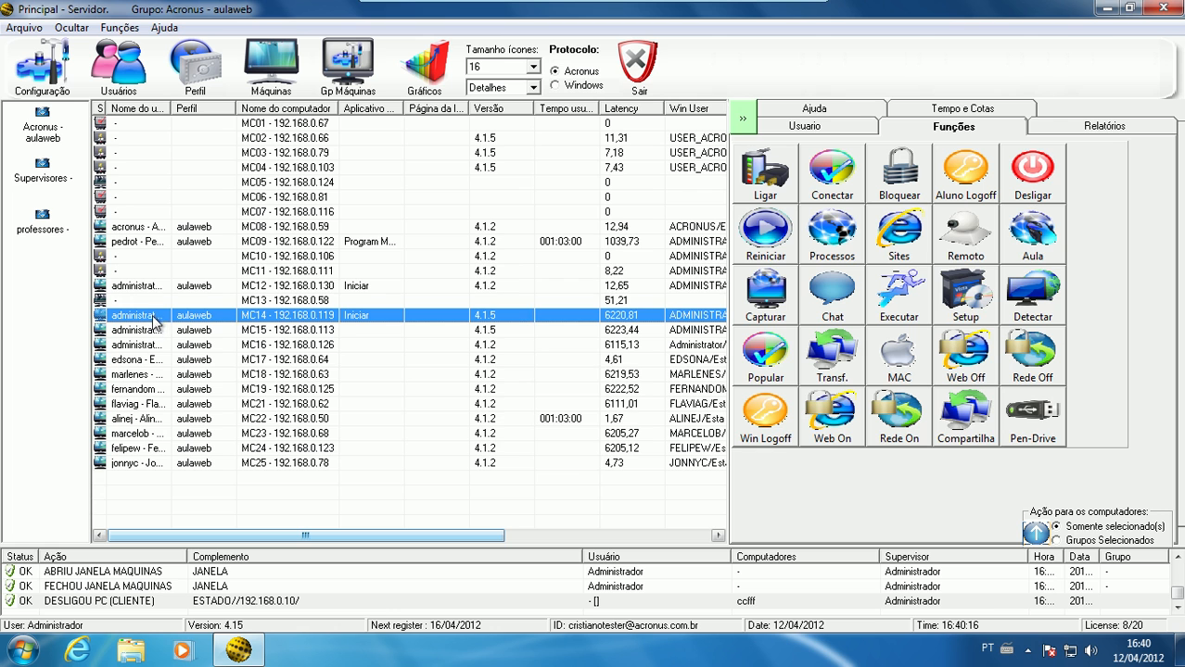
Examine the list of open processes on MC04, highlighting several entries, and close it
left_click(118, 167)
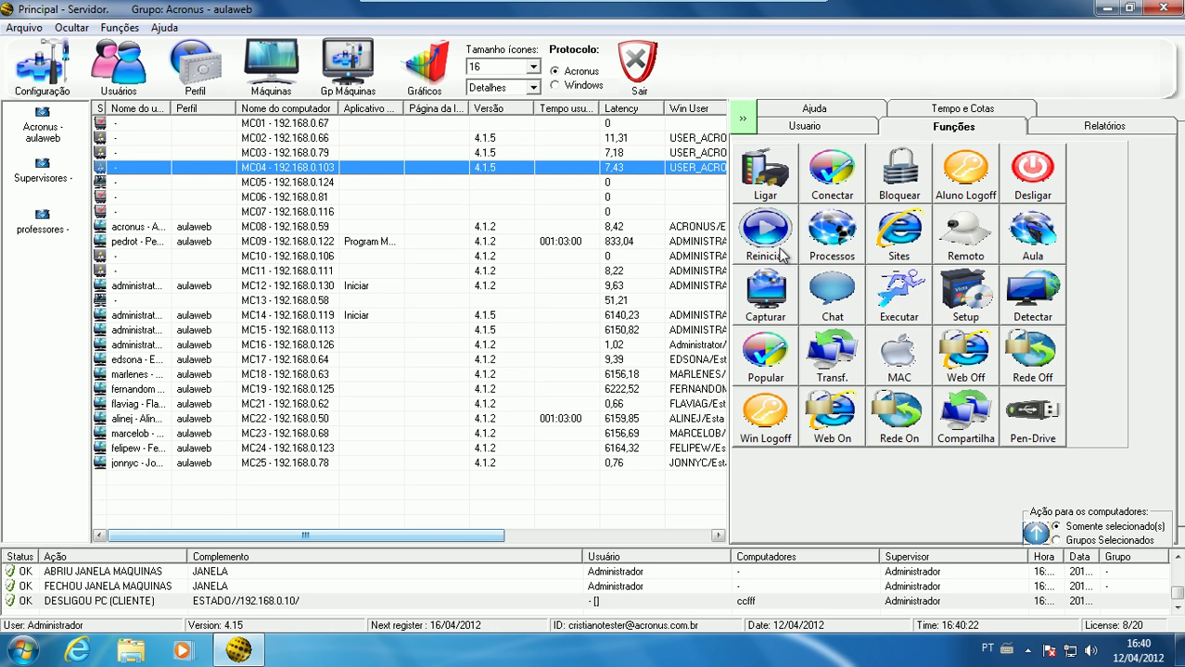
left_click(841, 238)
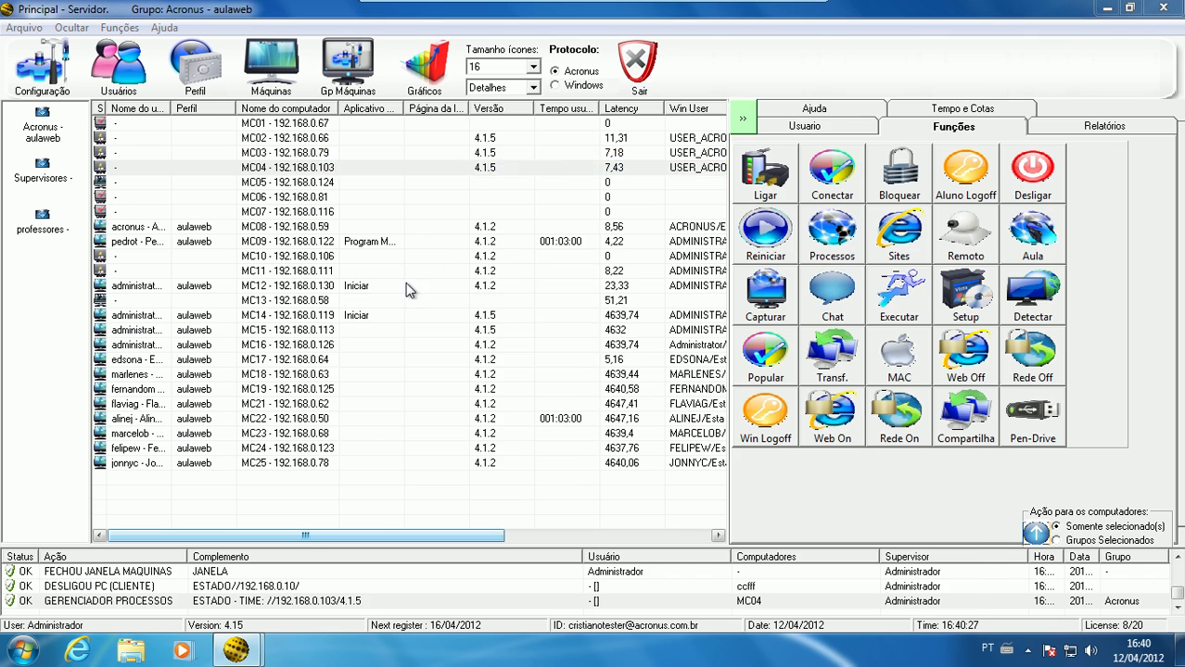
left_click_drag(960, 200, 944, 392)
mouse_move(968, 452)
left_mouse_down()
mouse_move(948, 239)
mouse_move(961, 209)
mouse_move(960, 430)
left_mouse_up()
left_click(863, 362)
left_click(728, 334)
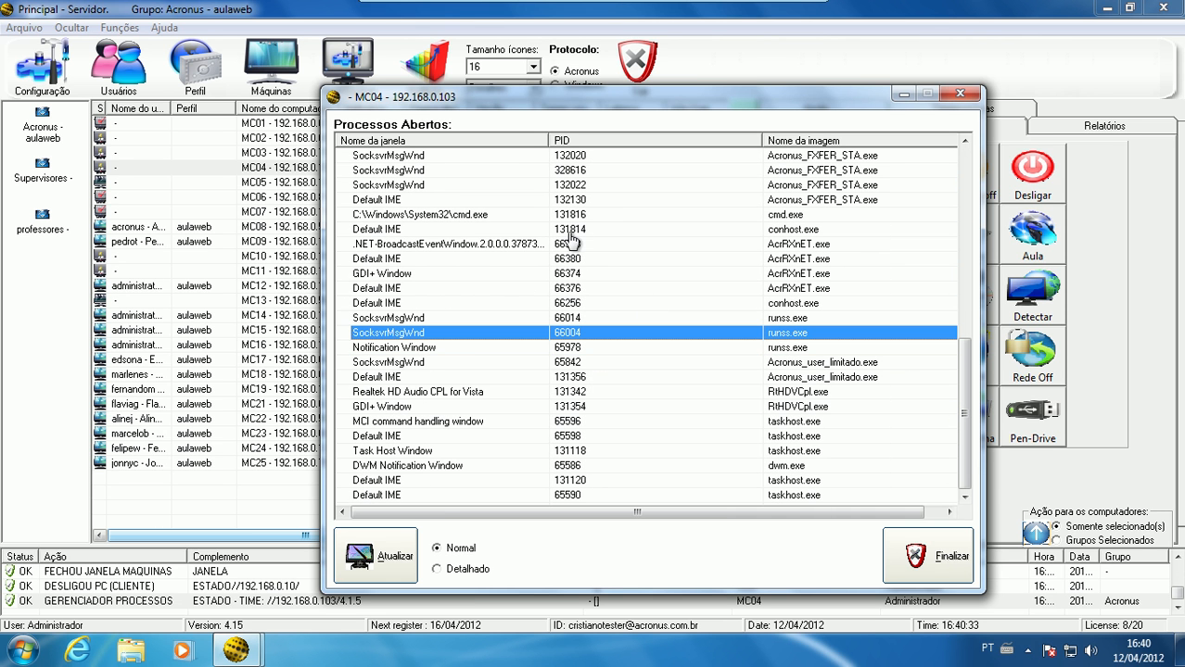
left_click(477, 393)
left_click(498, 423)
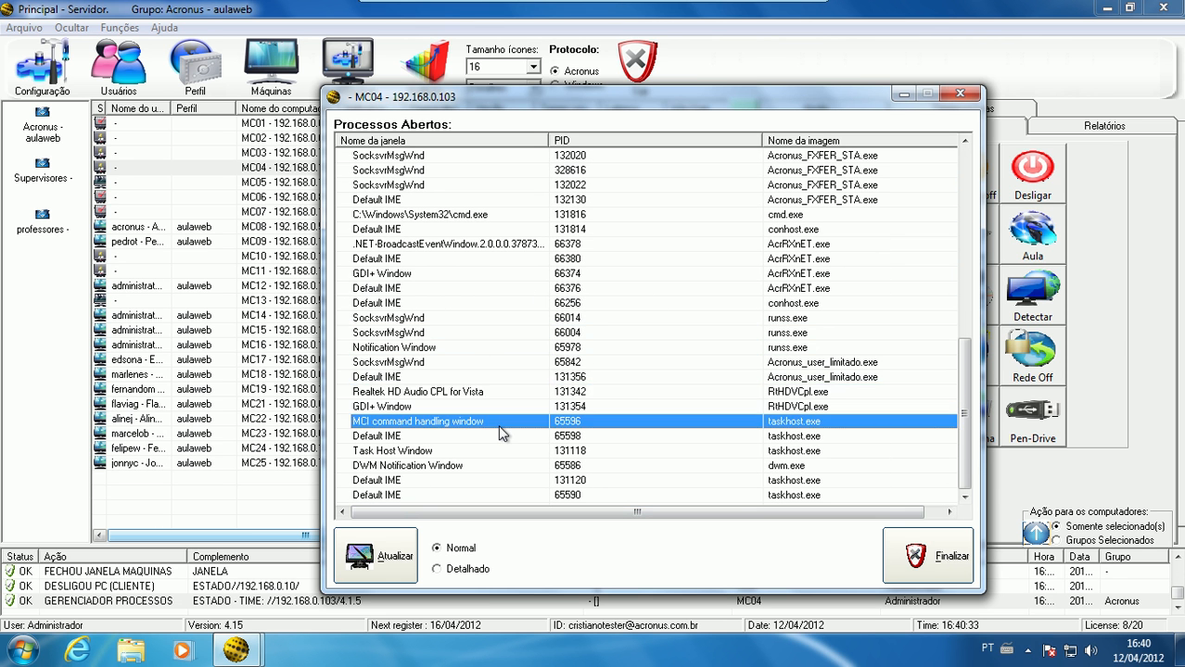
left_click(501, 438)
left_click(525, 466)
left_click(528, 495)
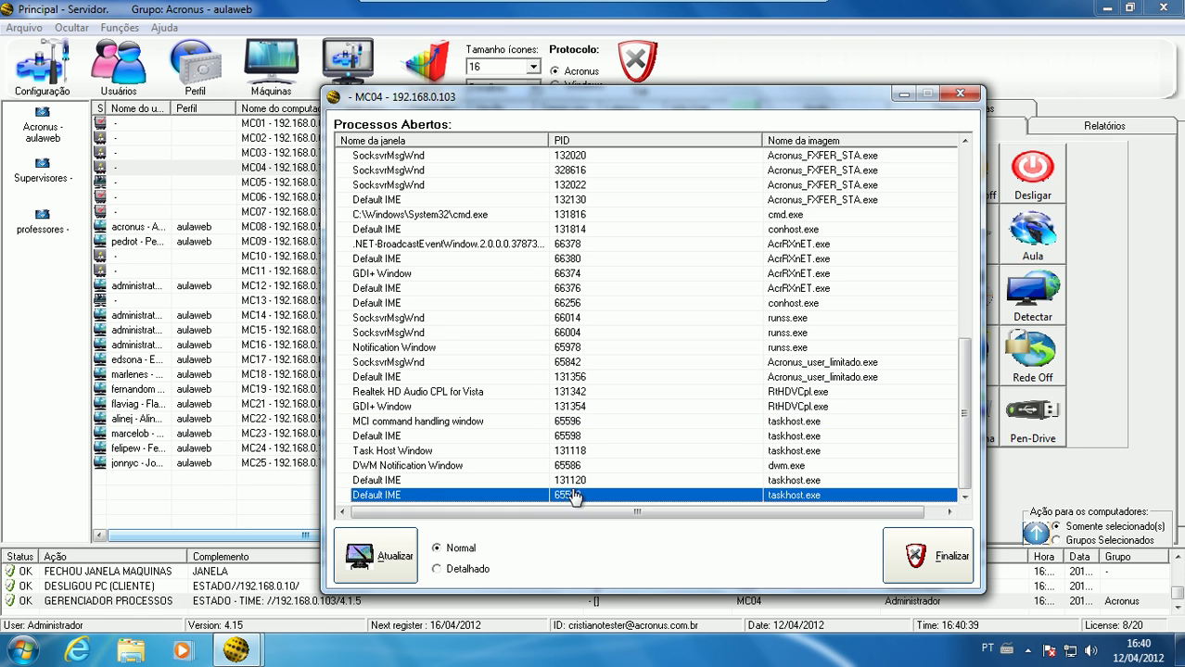
left_click(960, 94)
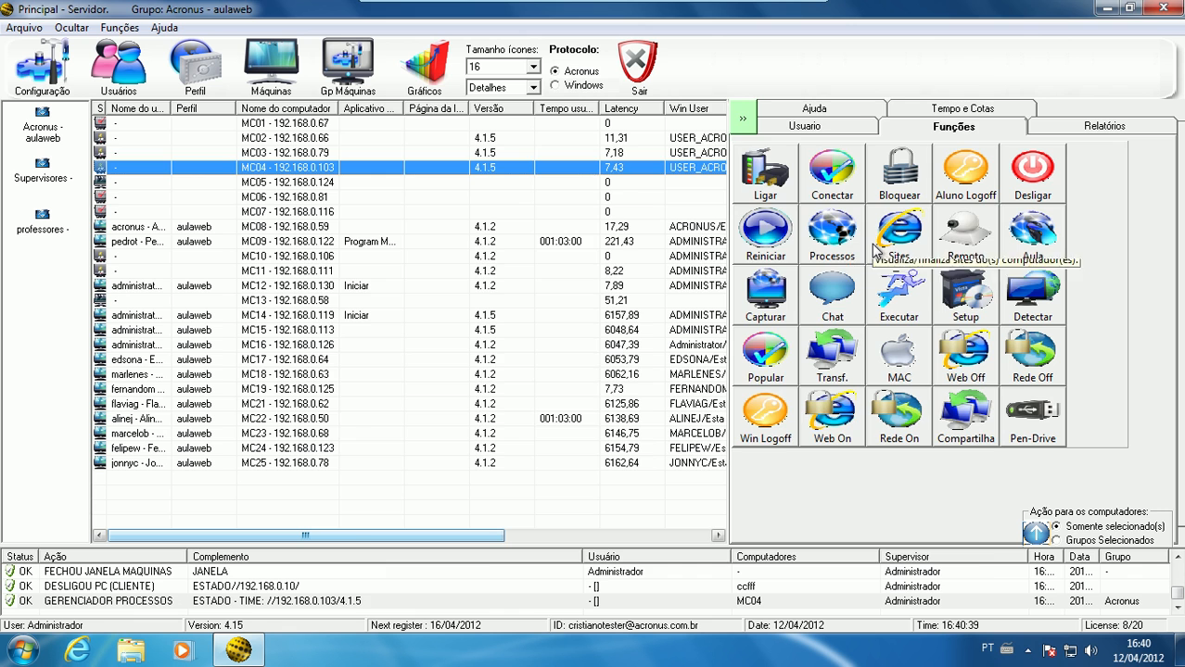
Check the open sites on MC04 and MC14, closing each list
left_click(885, 248)
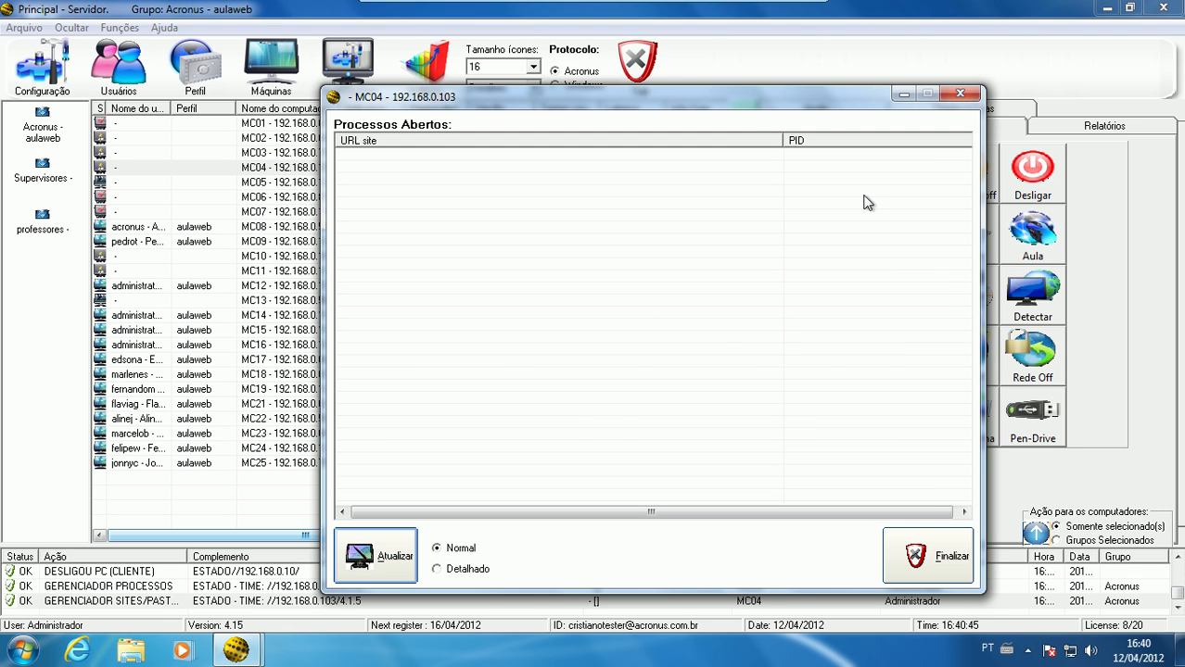
left_click(961, 94)
left_click(343, 317)
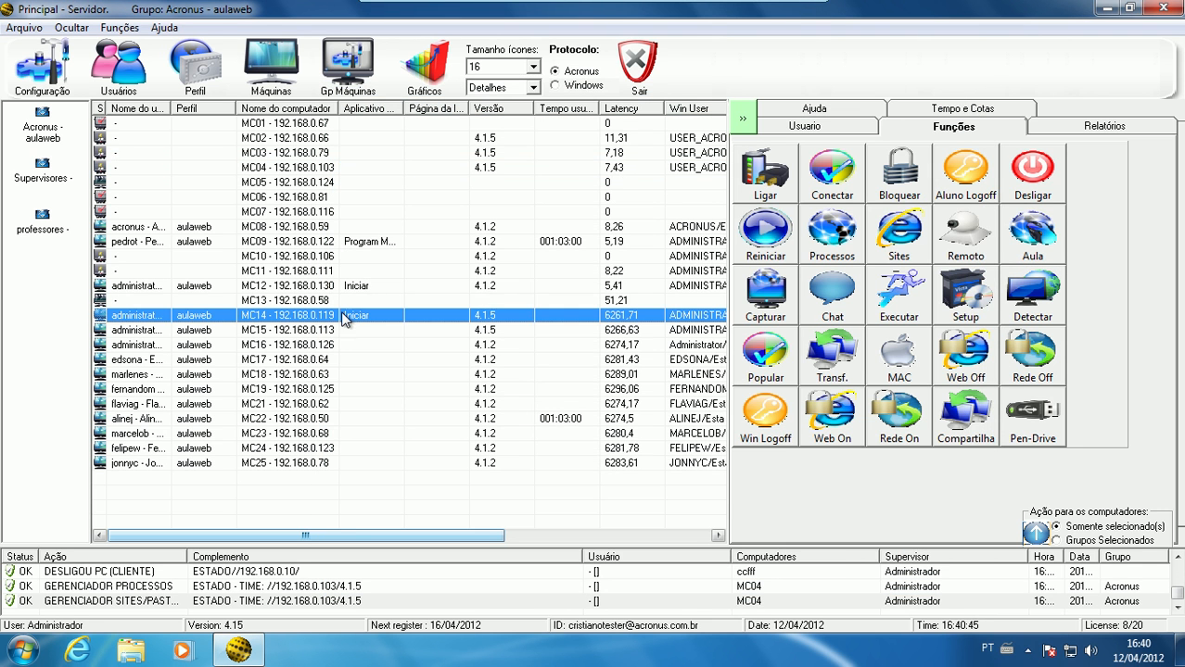
left_click(887, 237)
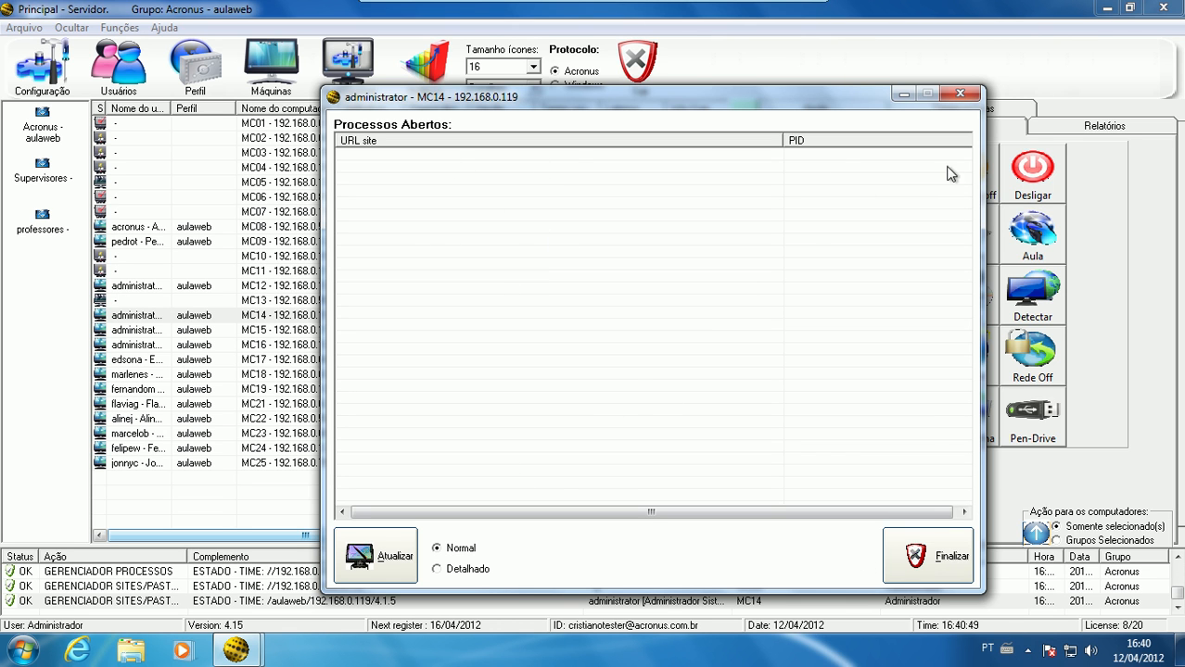
left_click(959, 95)
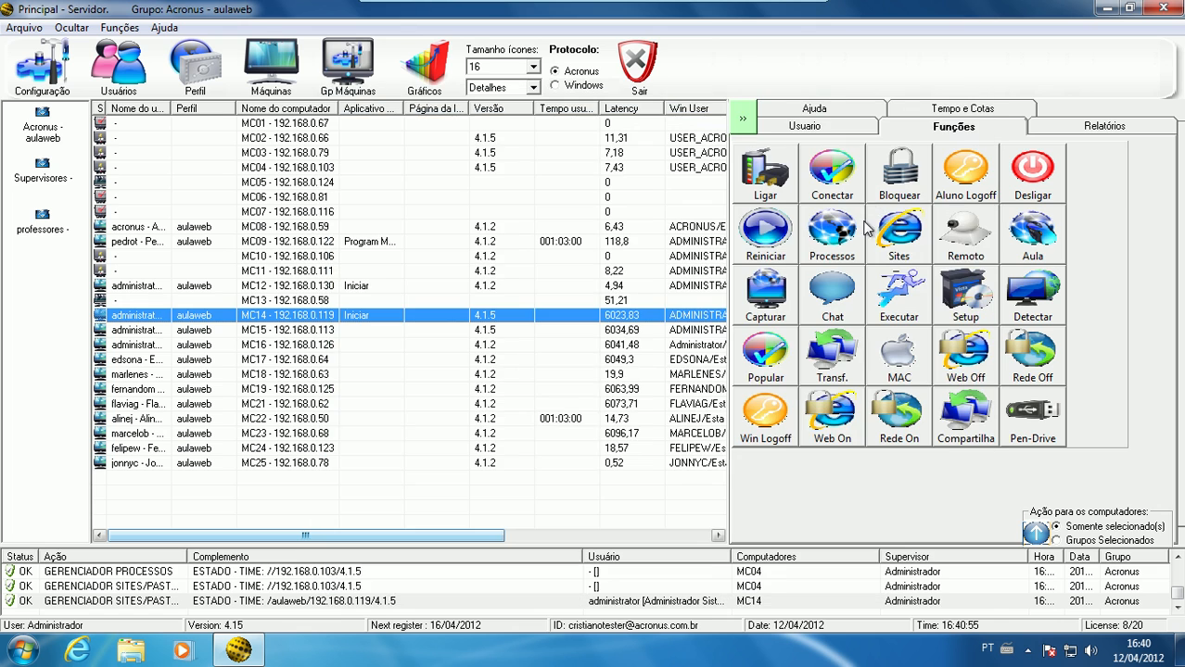
Start remote control of MC14 and close its session window
left_click(977, 239)
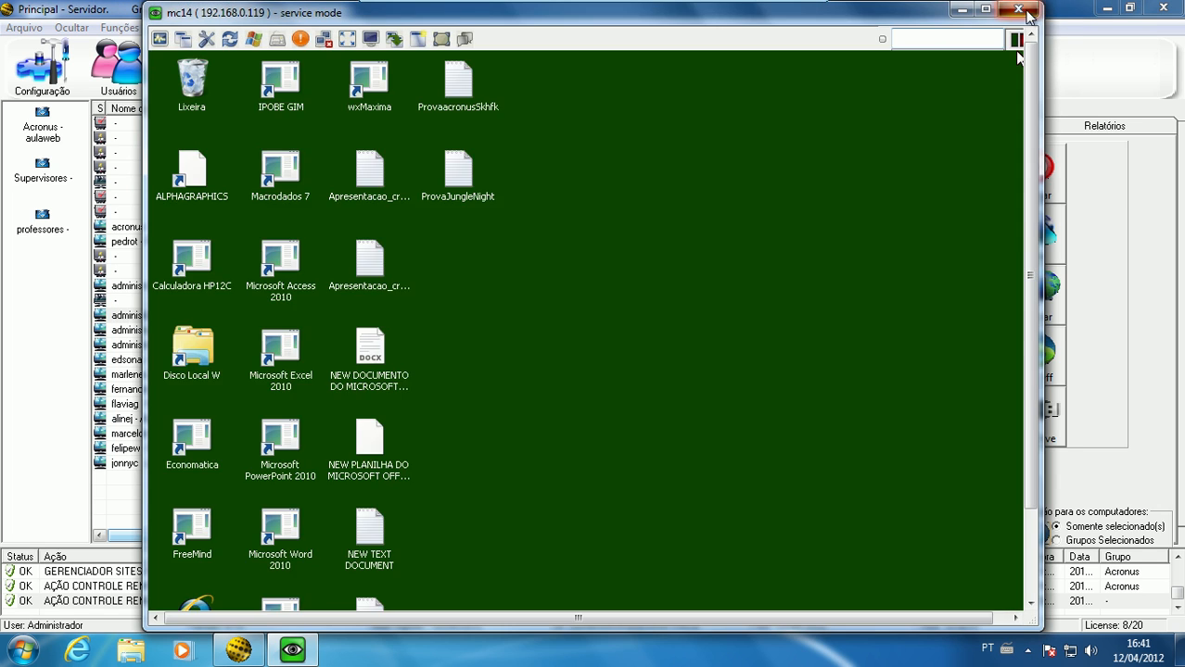
left_click(1024, 11)
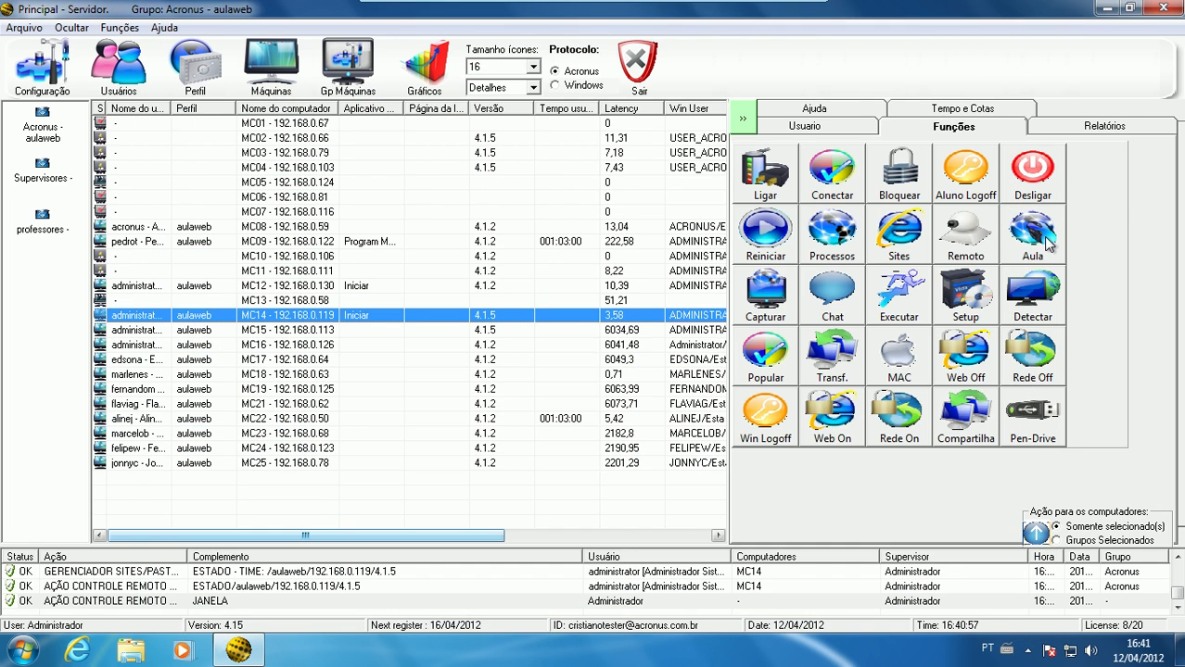
Look through the computers available for class-mode screen sharing, choosing MC09 and MC06 in turn, and close the dialog without sharing
left_click(1045, 243)
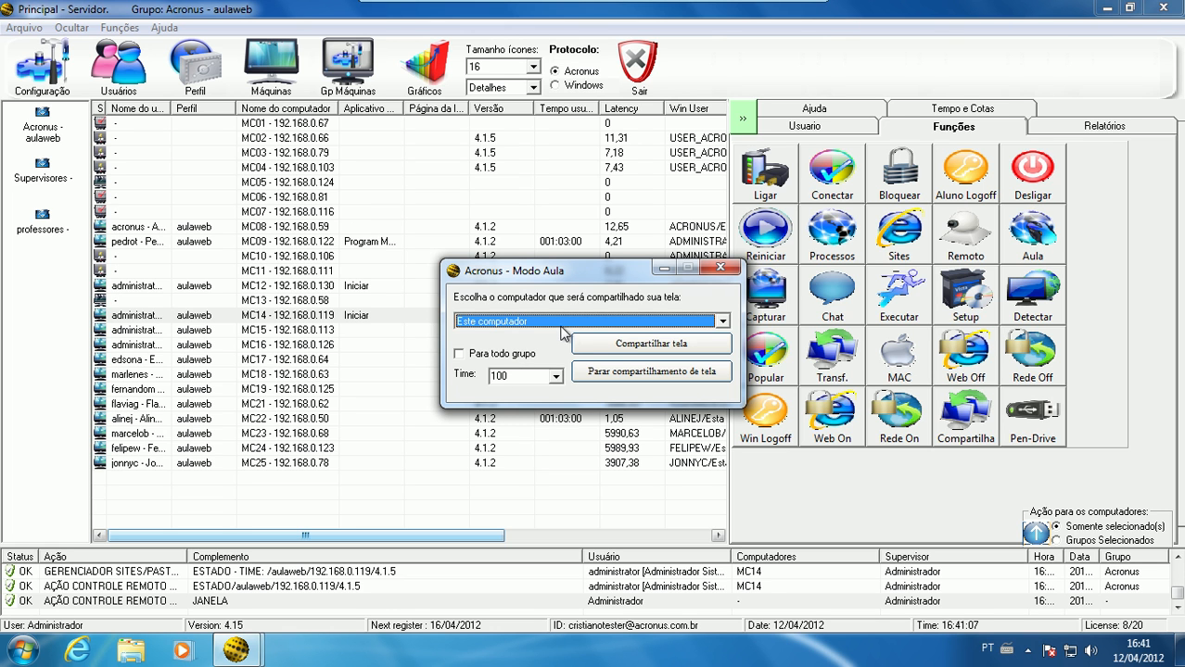
left_click(561, 329)
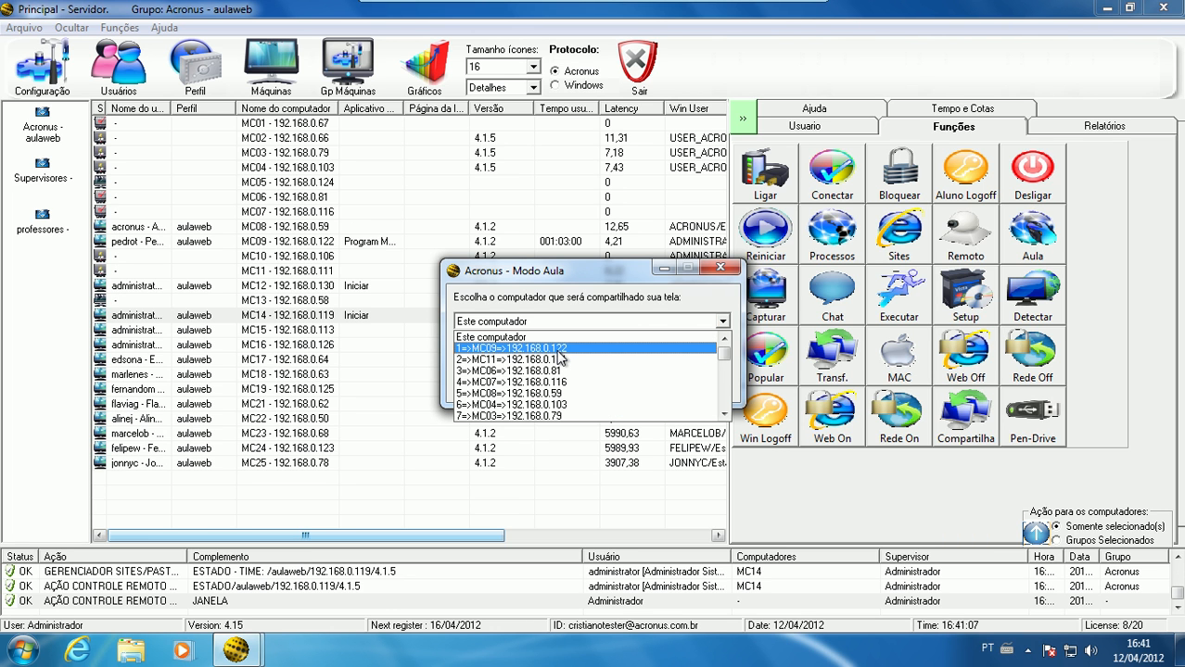
left_click(557, 350)
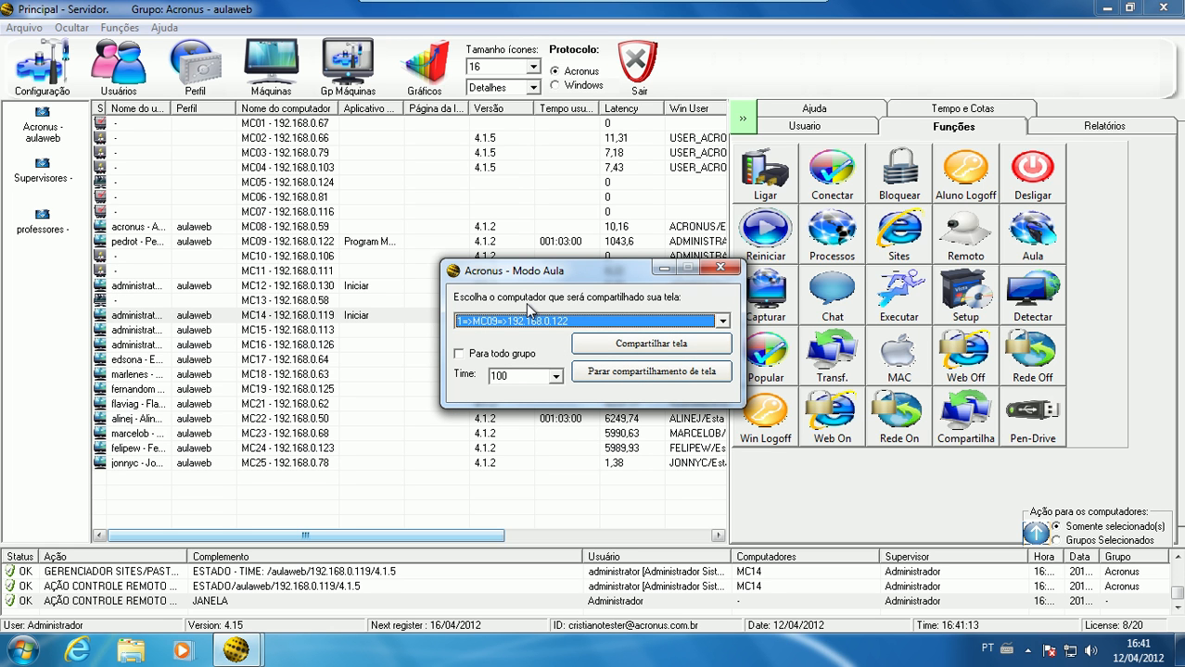
left_click(649, 320)
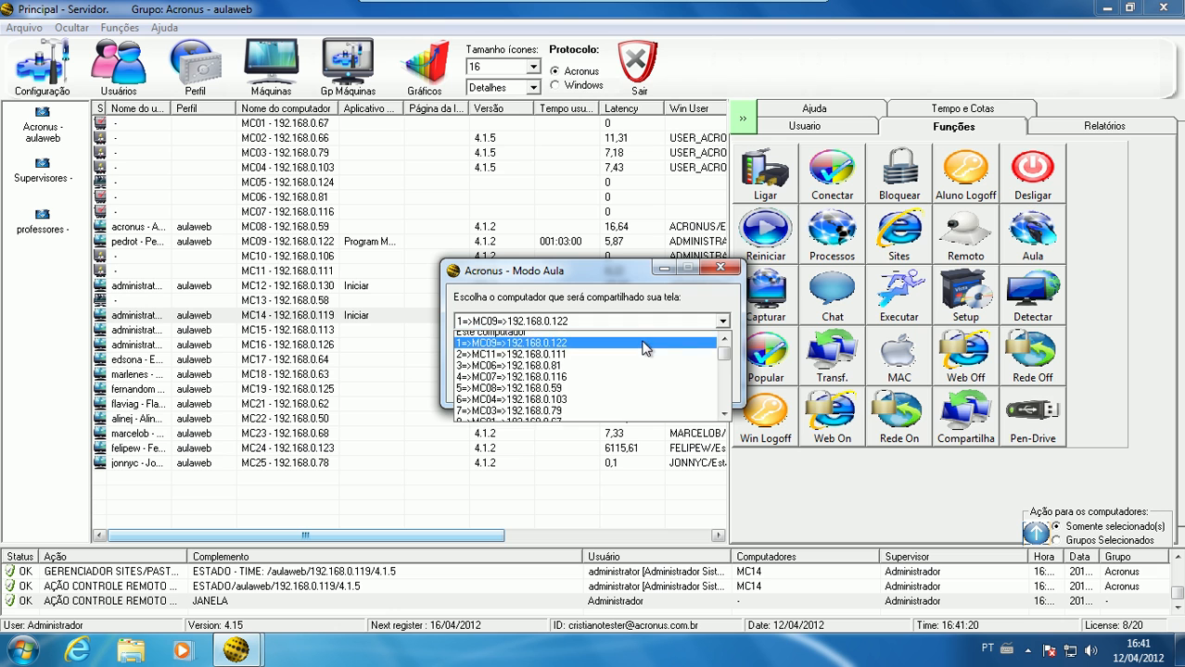
left_click(593, 337)
left_click(596, 320)
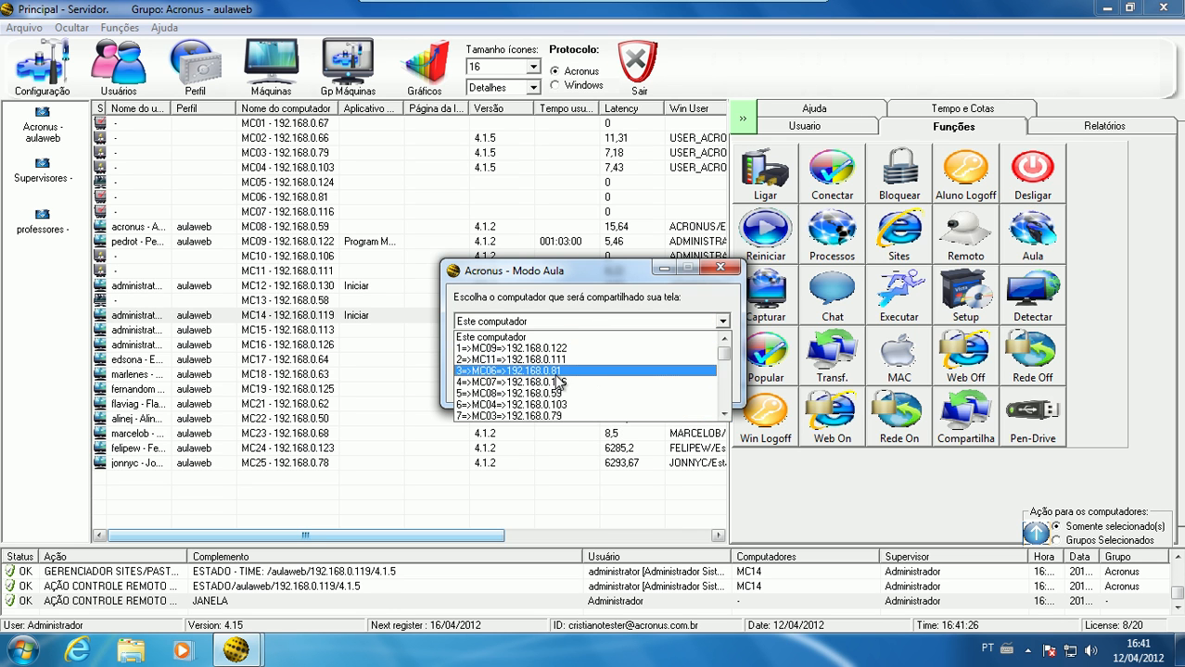
left_click(557, 372)
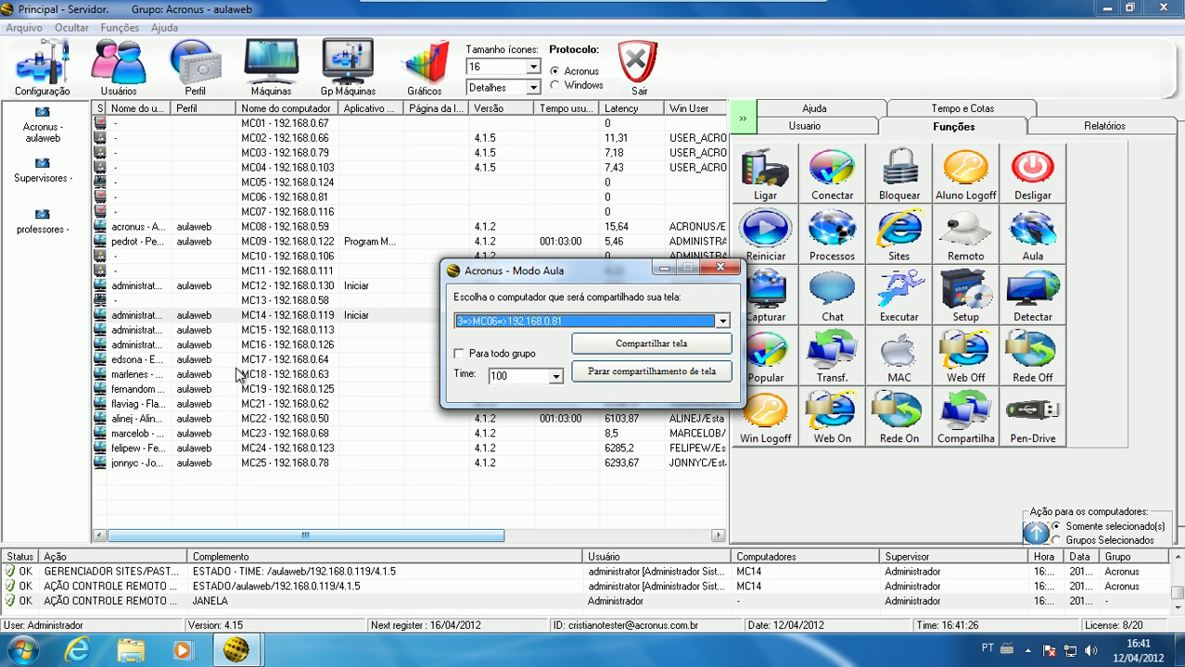
left_click(720, 268)
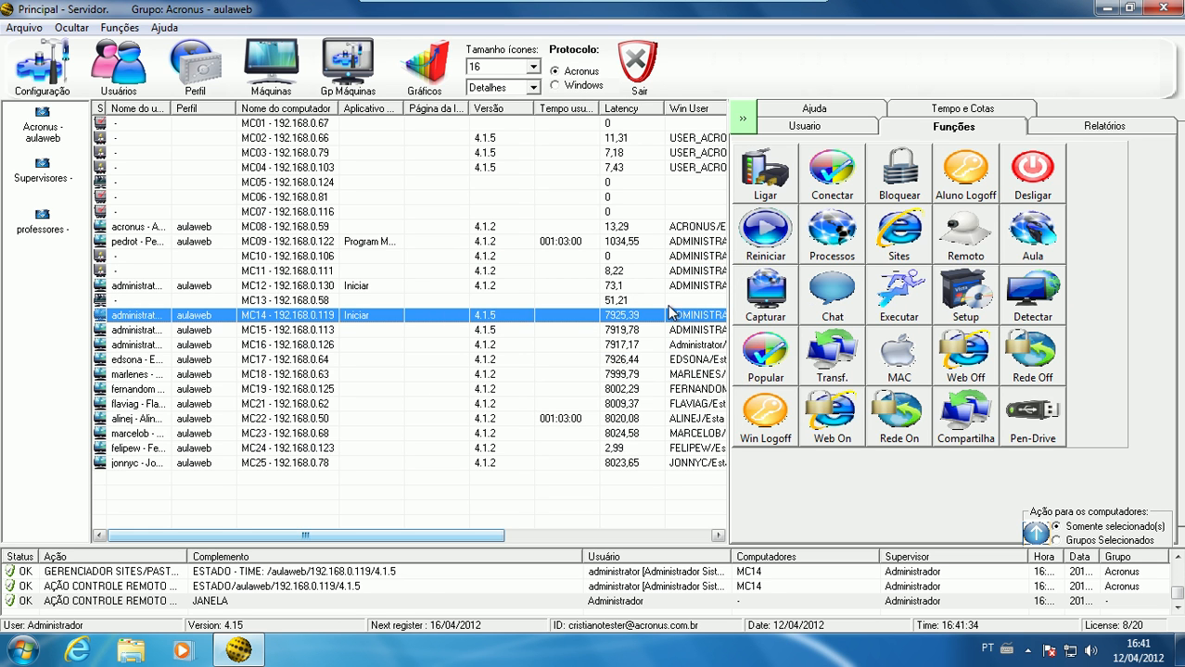
Start remote control of computers MC14 through MC24 together, and dismiss the choice between chat and file transfer
left_click(494, 448, "shift")
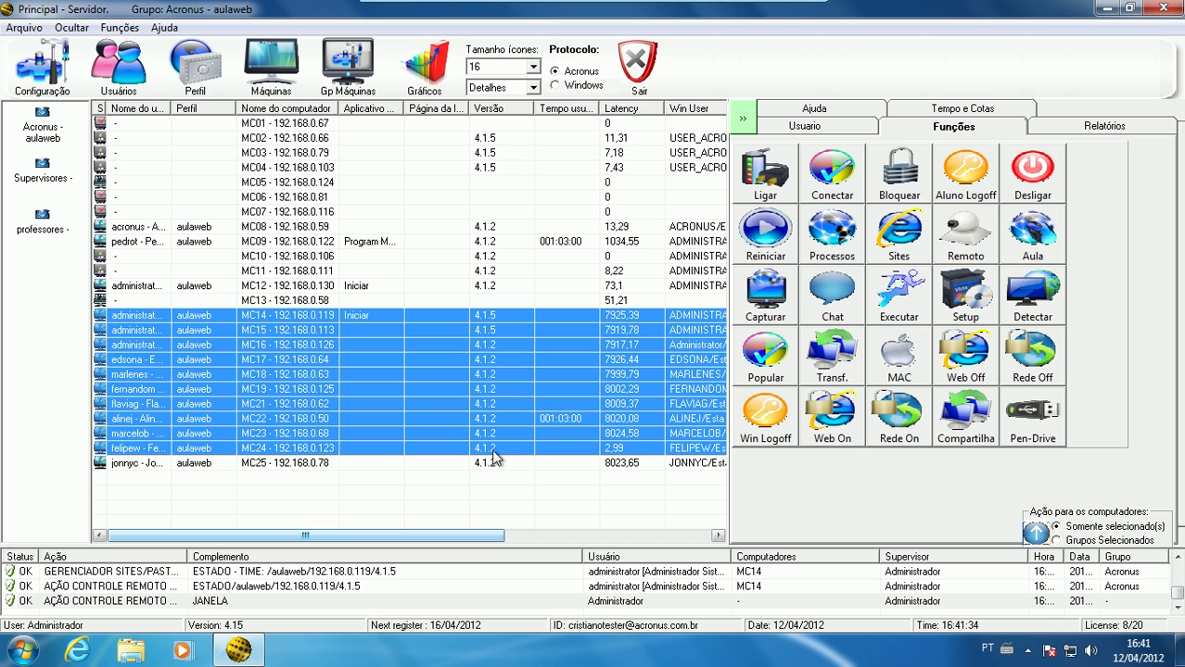
left_click(784, 306)
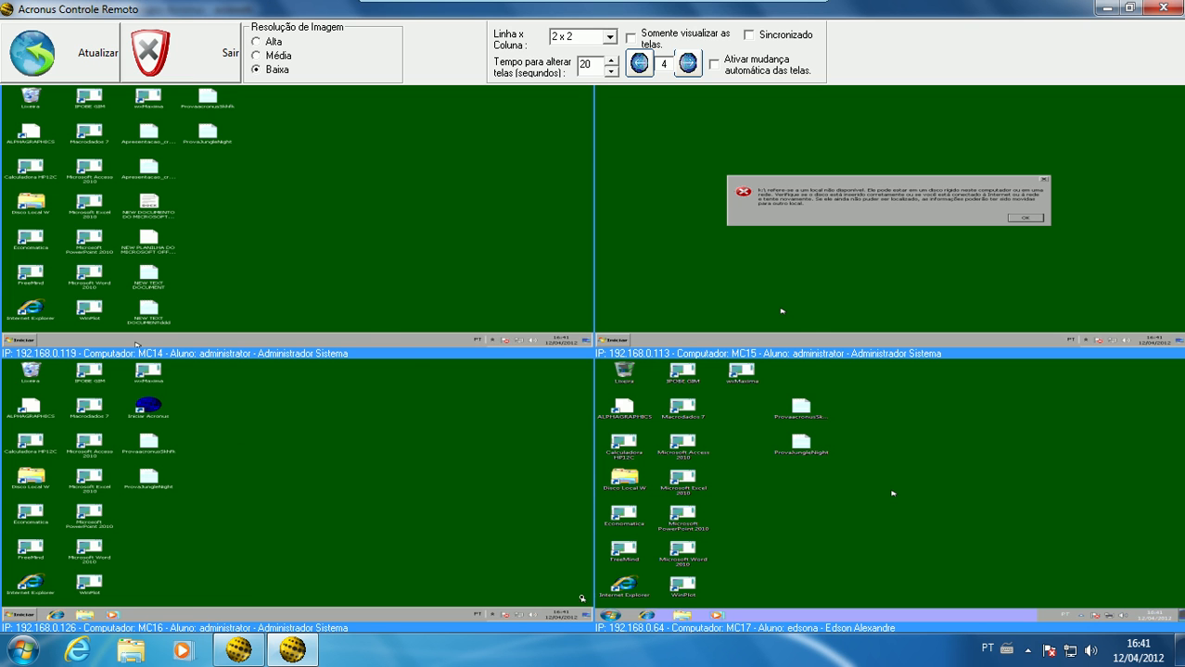
left_click(608, 621)
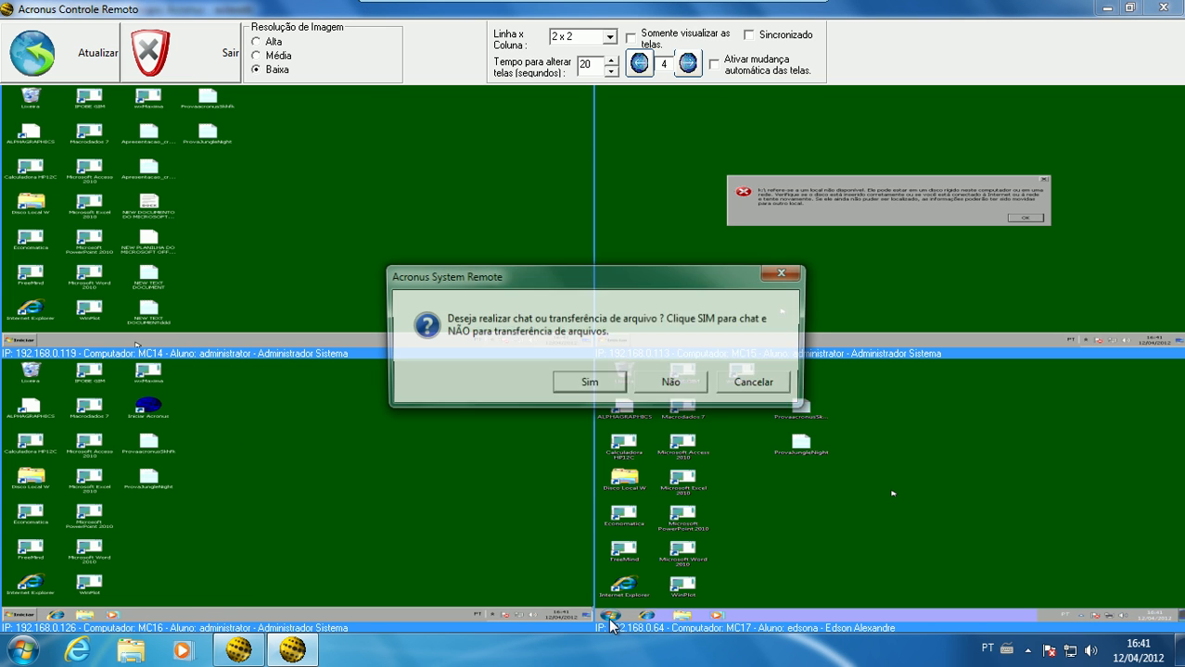
left_click(743, 383)
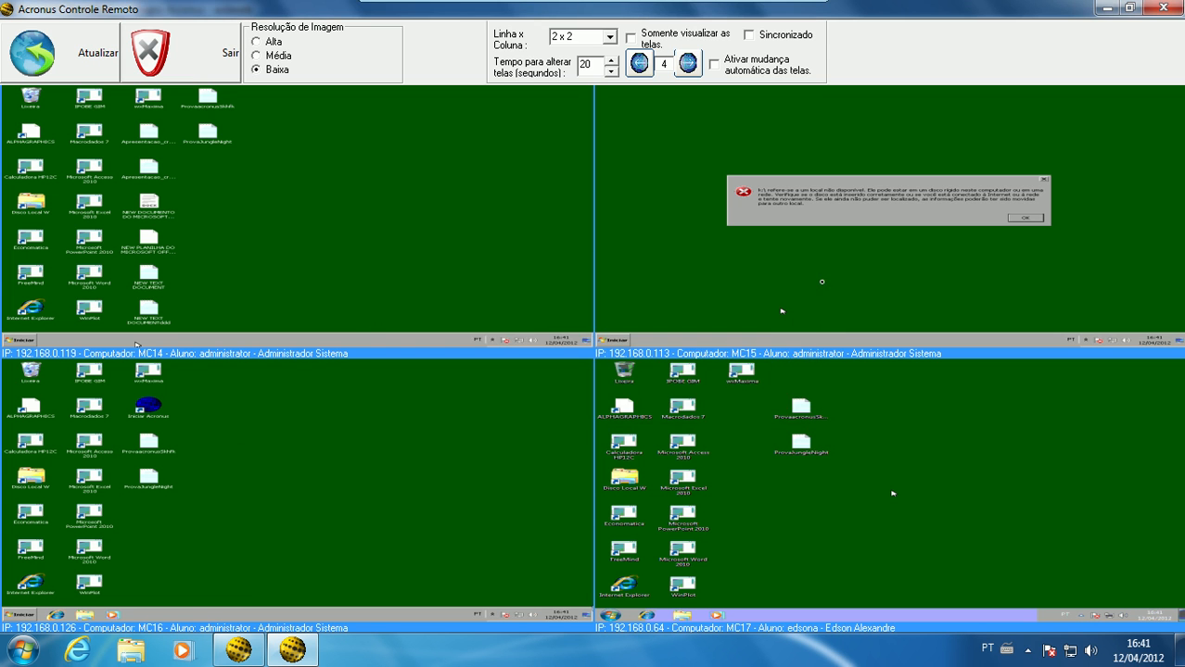
Check the grid layout options, enable view-only mode and automatic screen switching, and set the switching time to 10, then 6 seconds
left_click(608, 37)
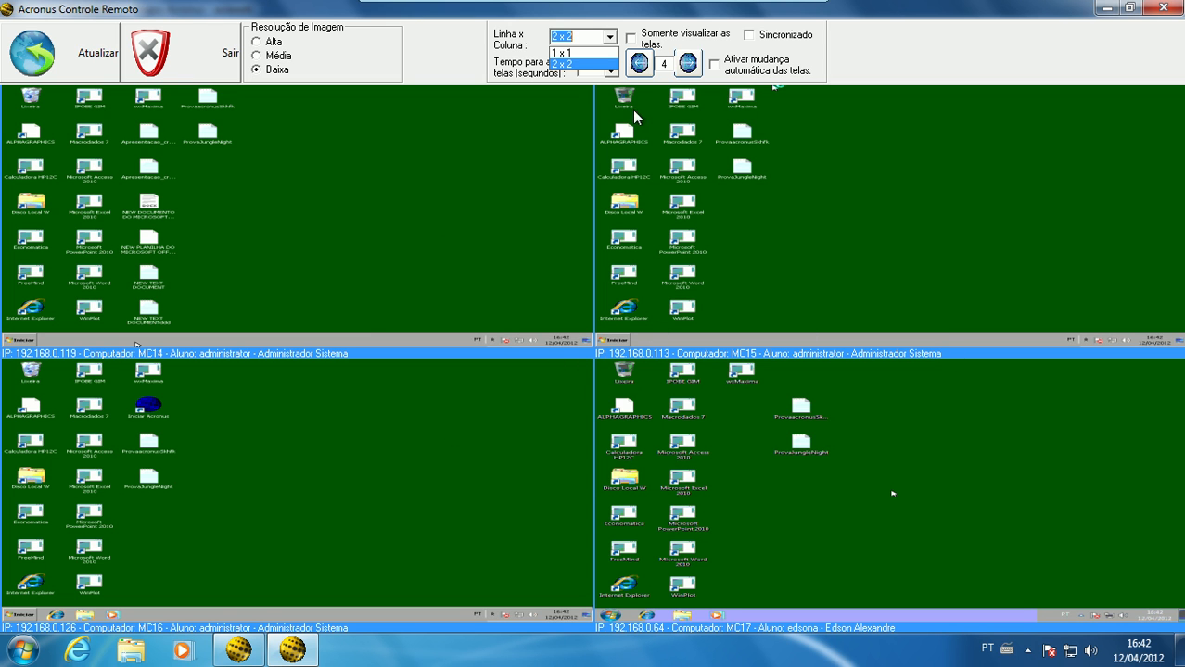
left_click(957, 47)
left_click(699, 33)
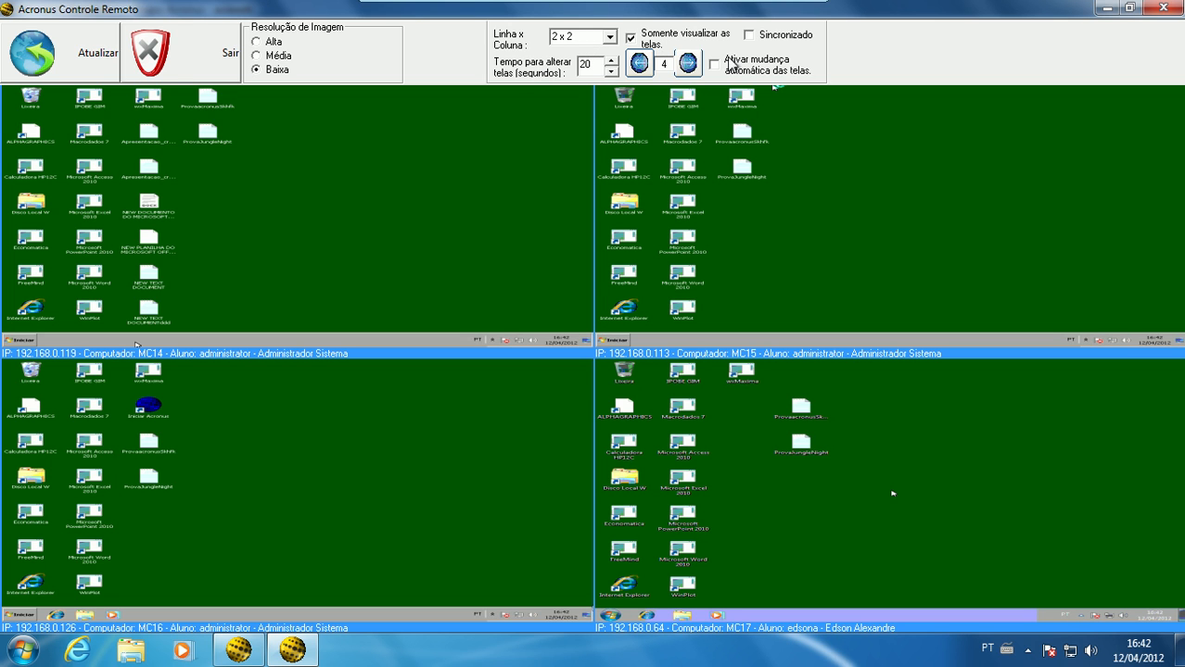
left_click(760, 69)
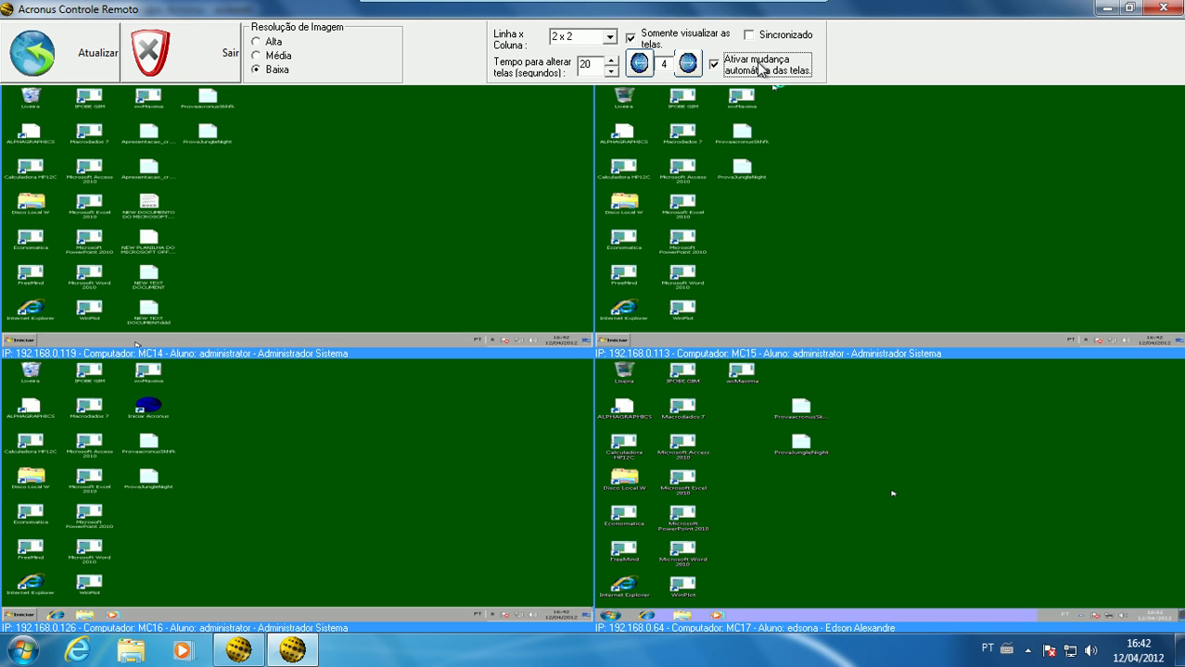
double_click(580, 64)
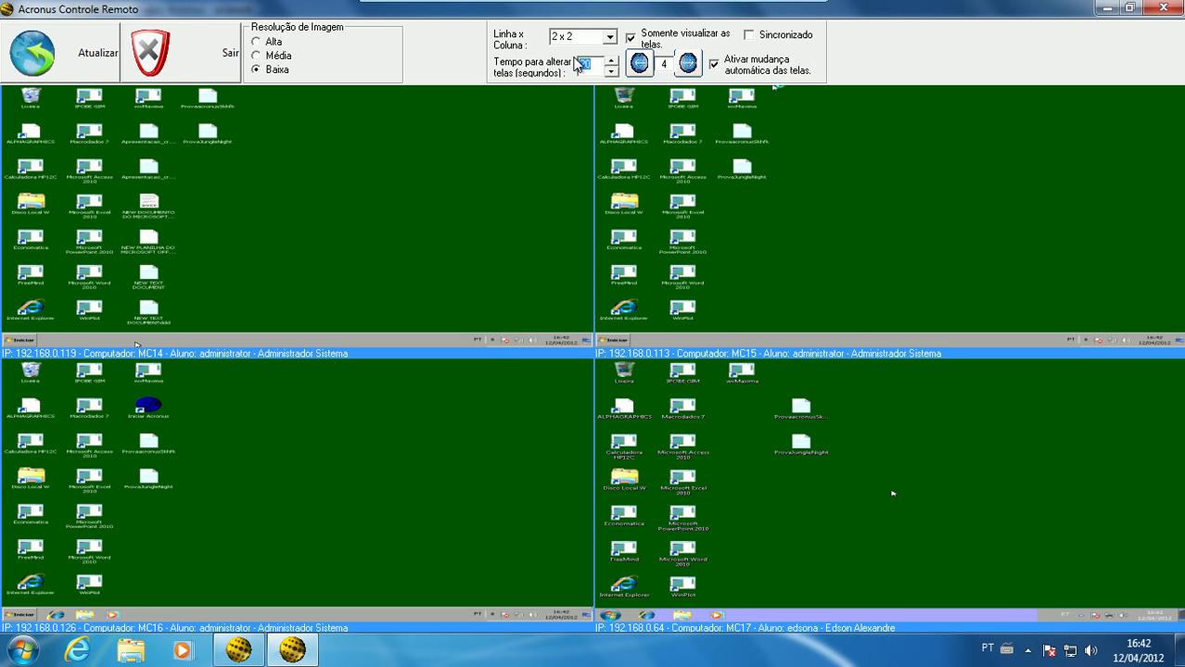
type("10")
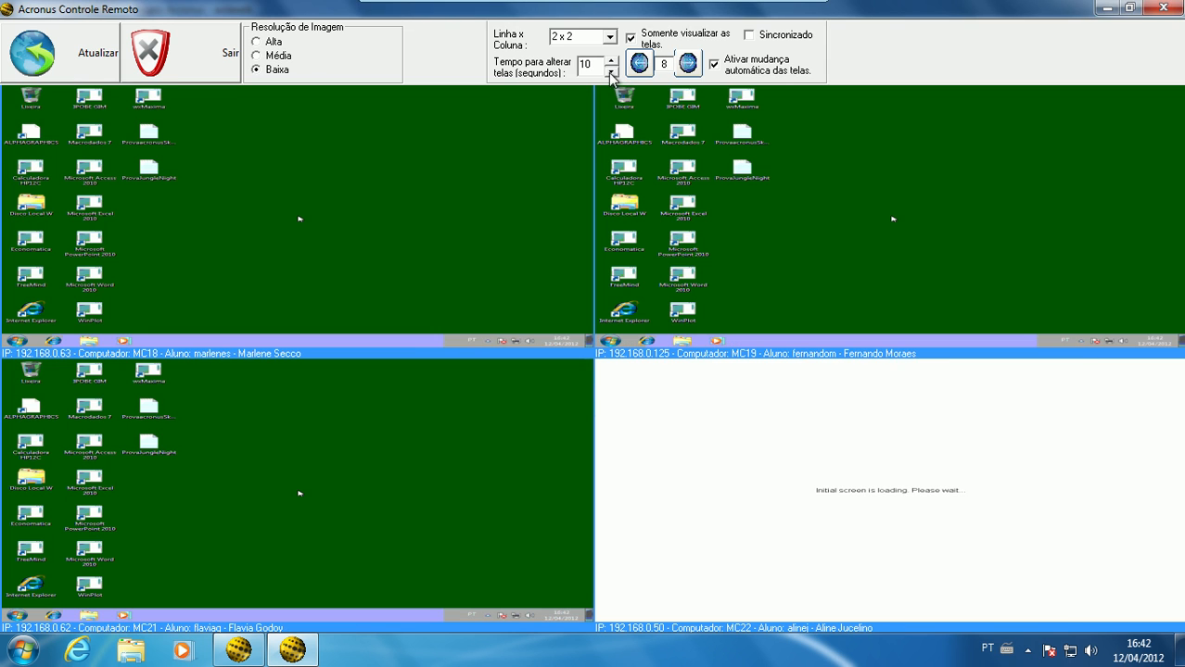
type("6")
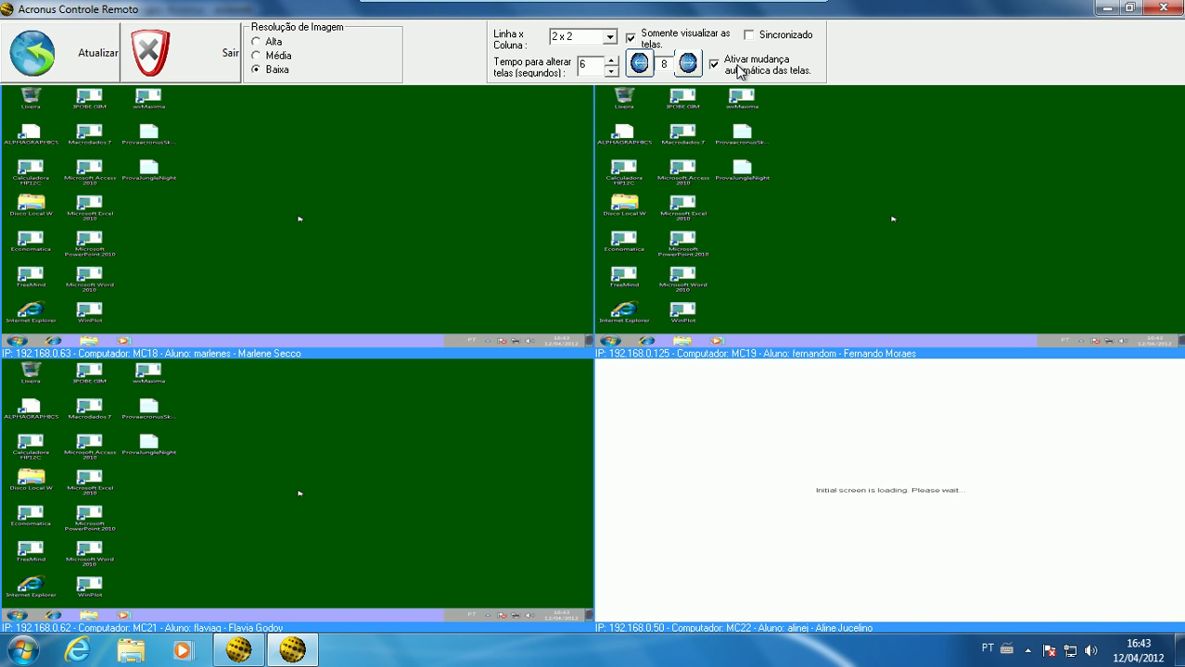
Disable automatic screen switching and go manually to the previous group of screens and forward again
left_click(738, 70)
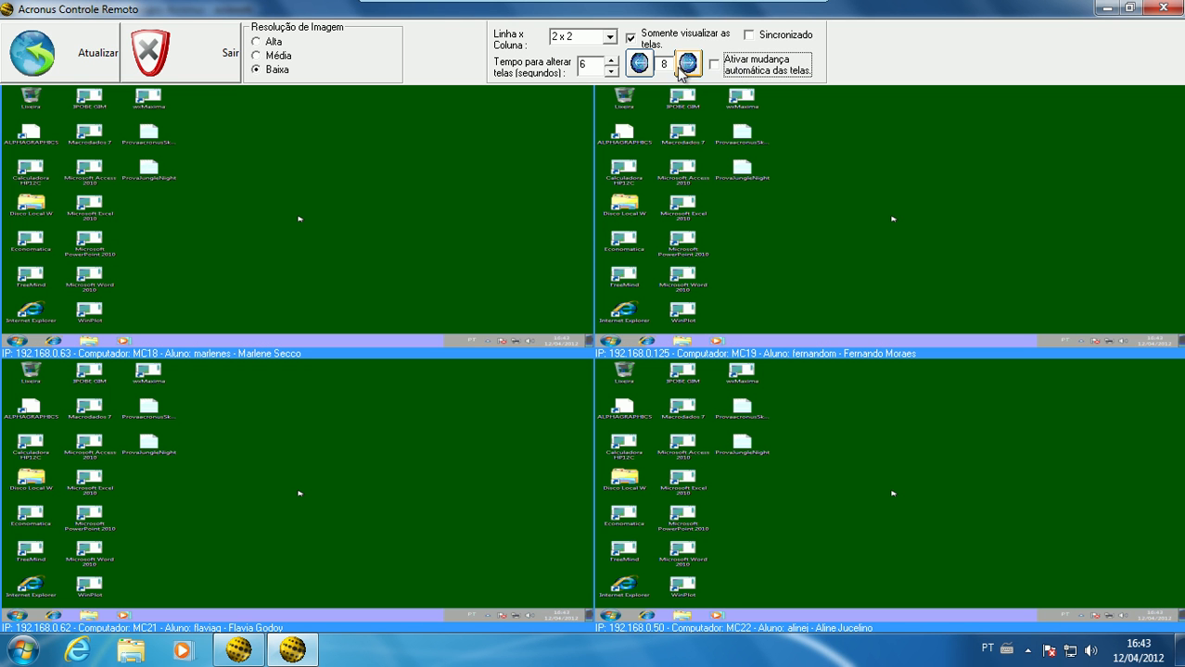
left_click(640, 67)
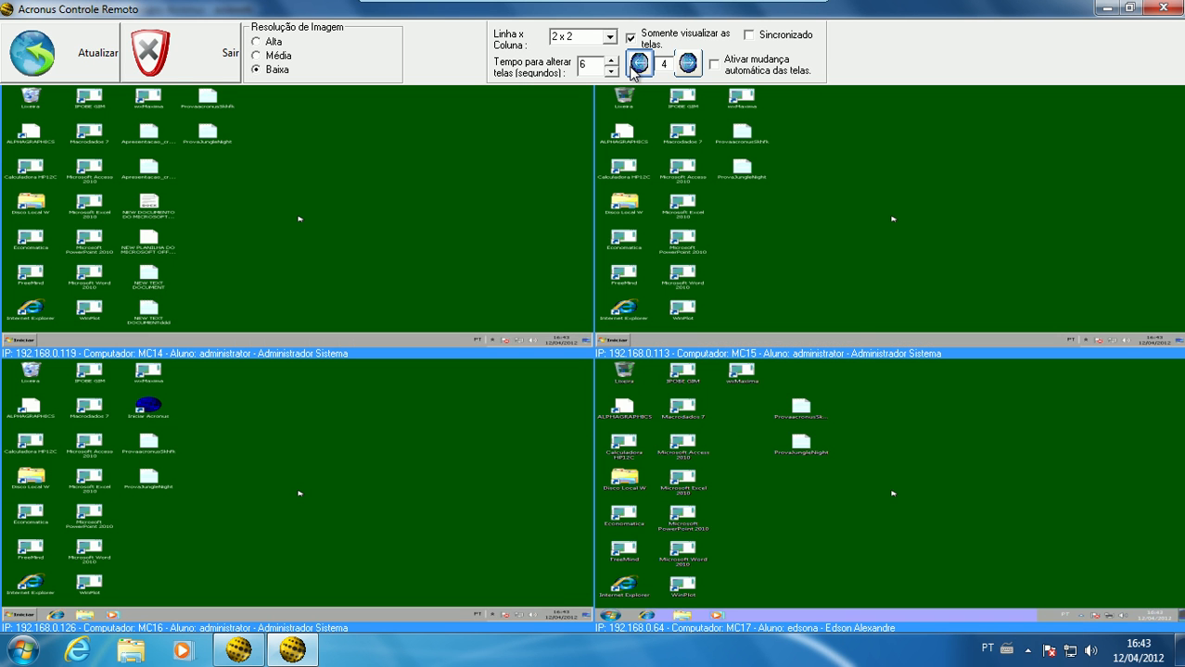
left_click(685, 69)
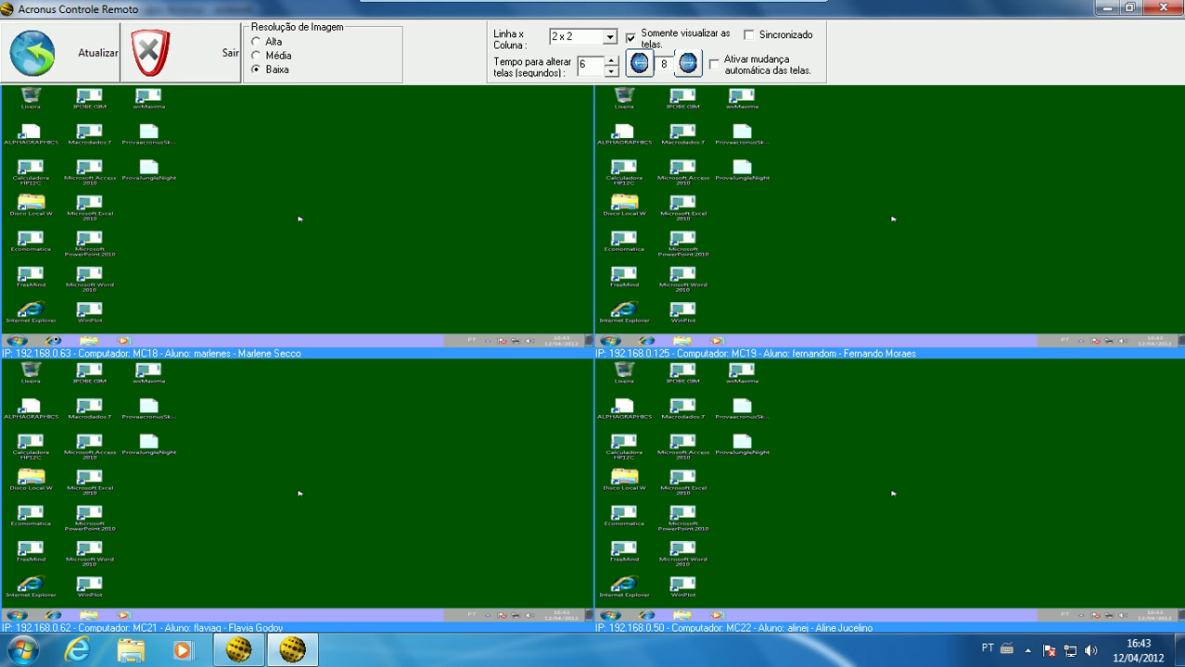
Disable view-only mode to open Internet Explorer on MC18, postponing its setup, and set the image resolution to Alta
left_click(631, 39)
left_click(51, 340)
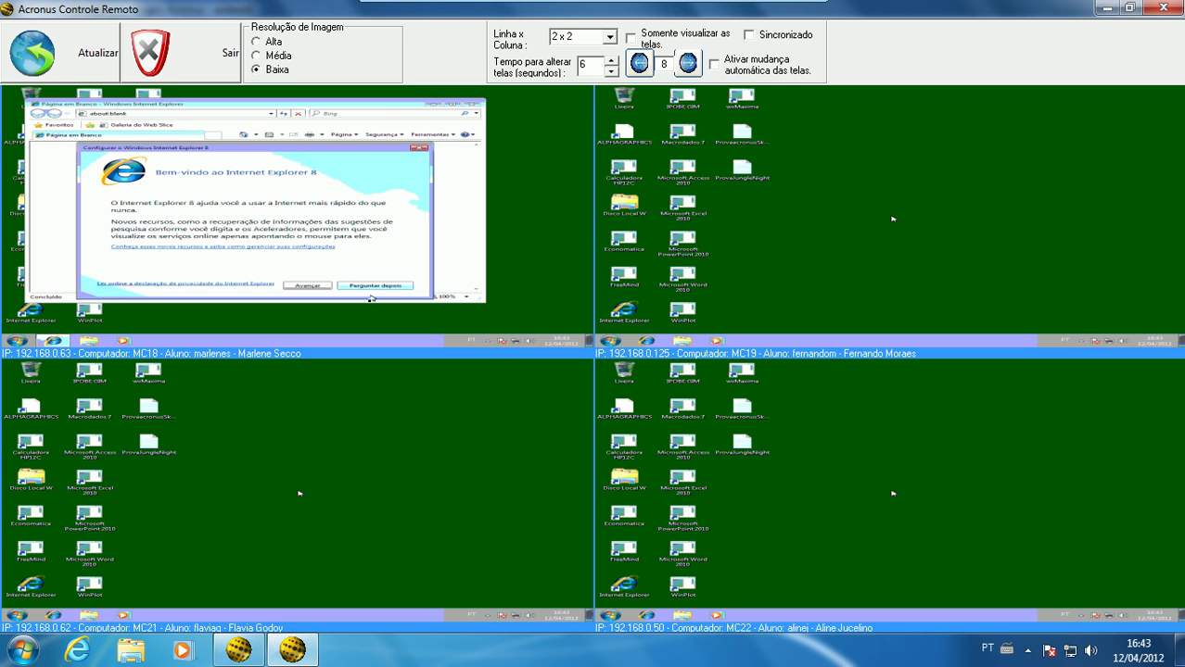
left_click(371, 288)
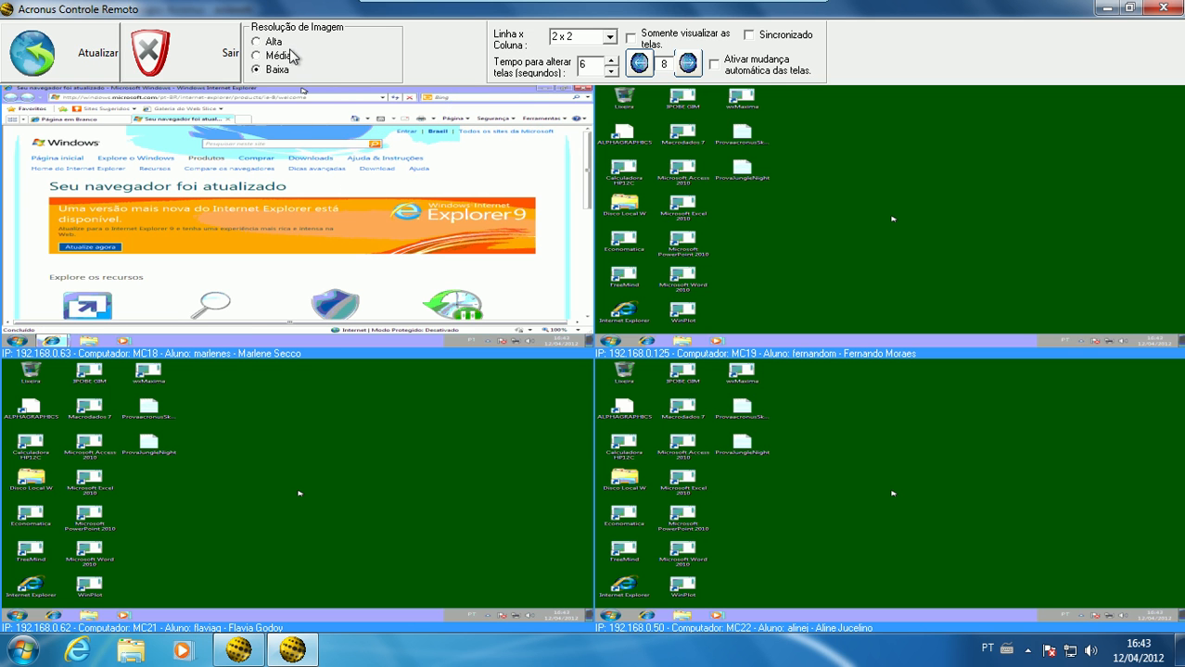
left_click(273, 43)
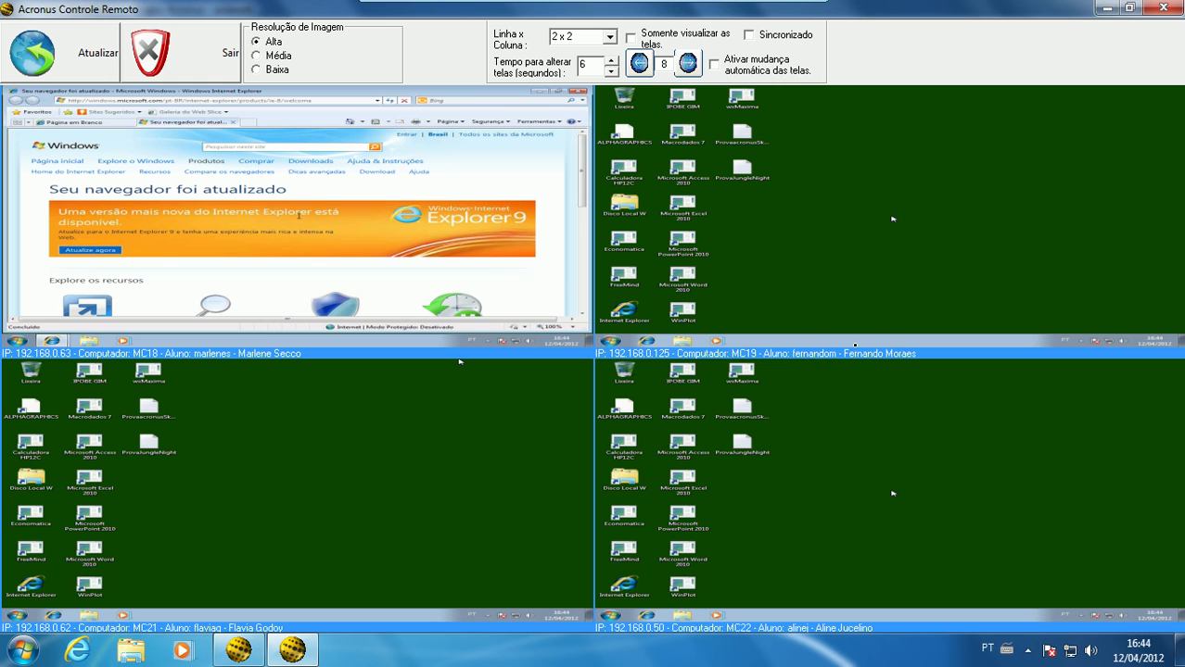
Open a chat with MC18, send the messages "ola" and "tudo bom?", and close the chat
double_click(257, 353)
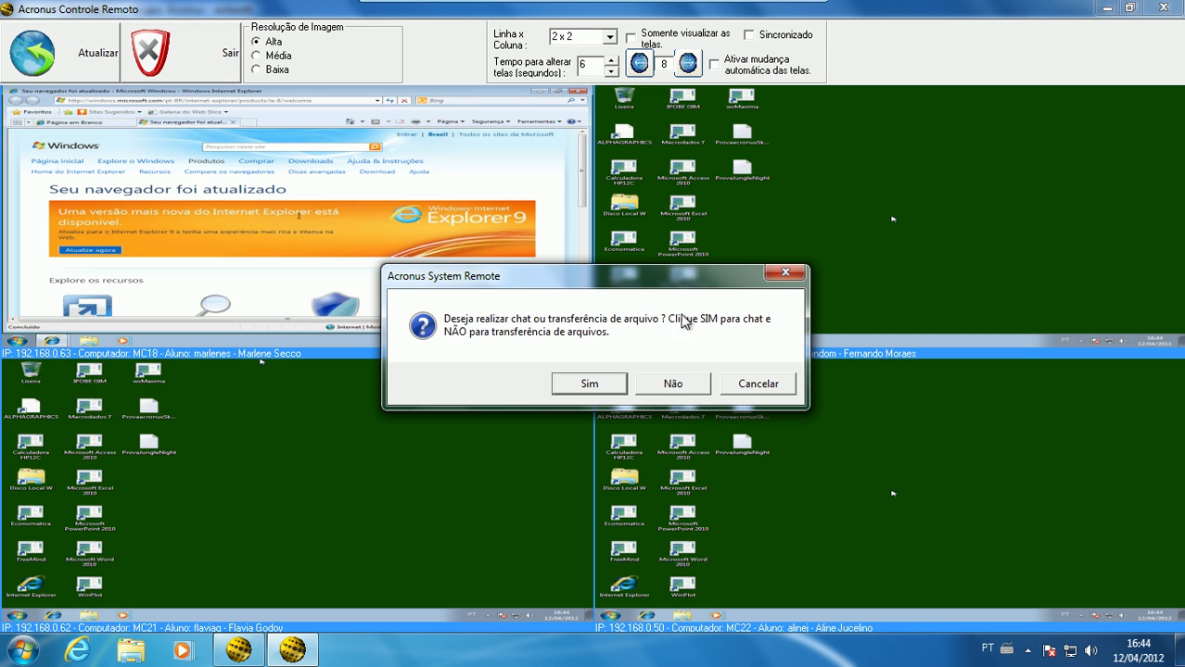
left_click(616, 384)
type("ola")
key("Return")
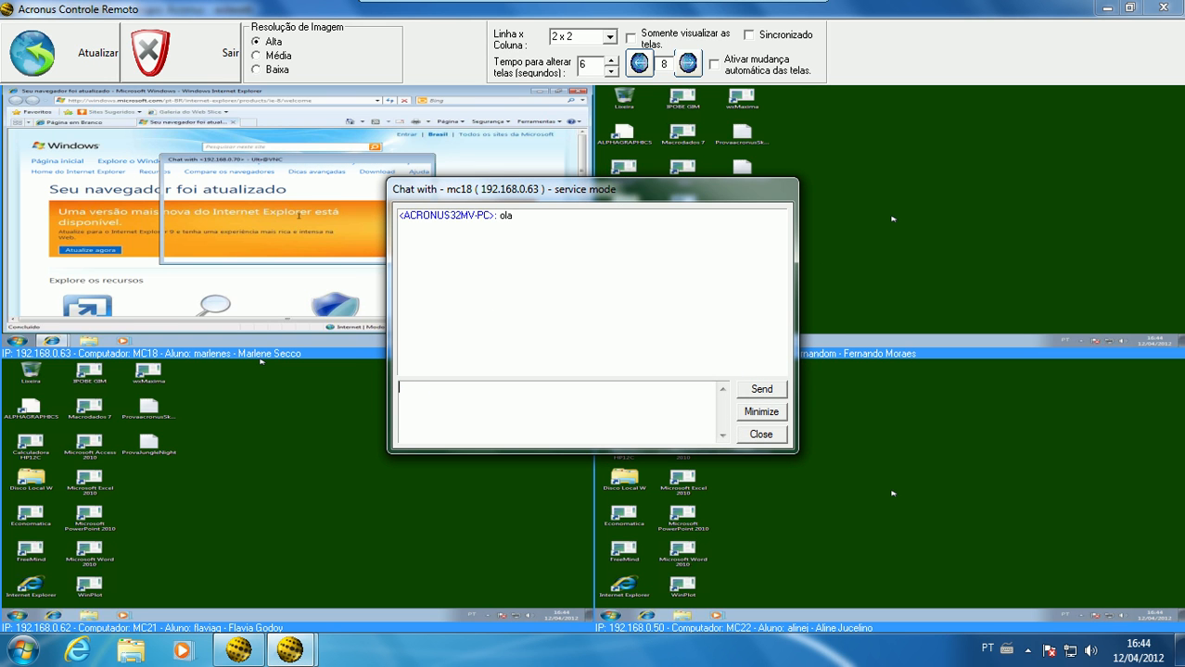
type("tudo bom?")
key("Return")
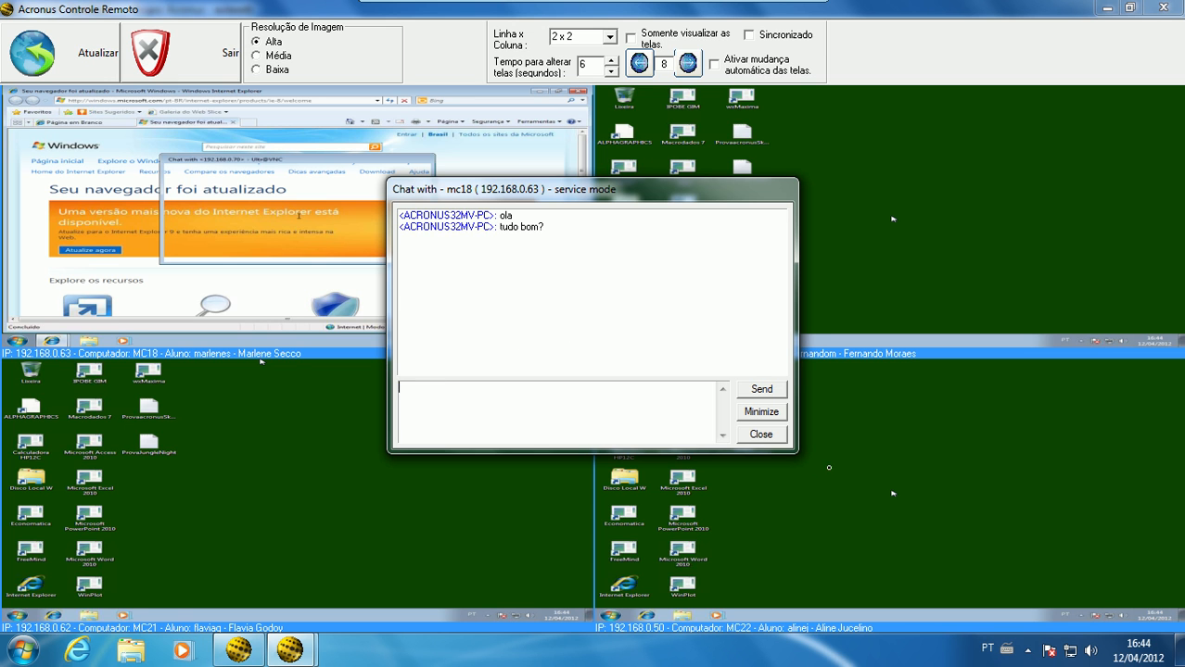
left_click(773, 435)
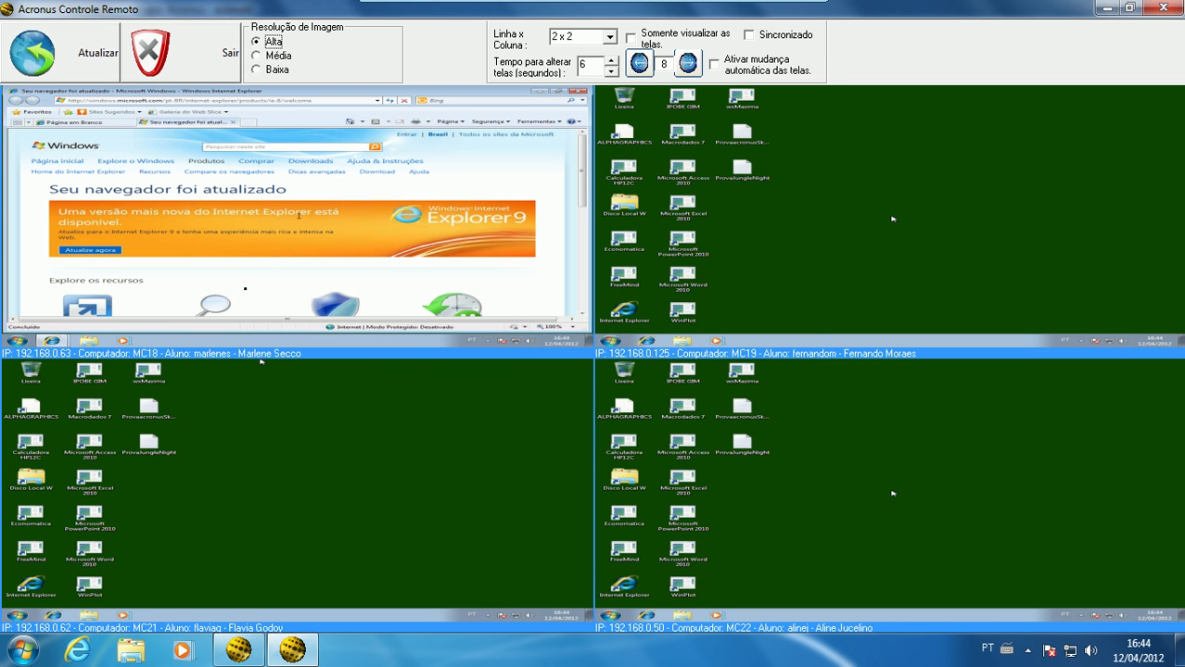
Browse the local Desktop, selecting Setup_Acronus_415.exe, and MC18's K: drive in a file transfer, close it, and exit remote control
double_click(225, 358)
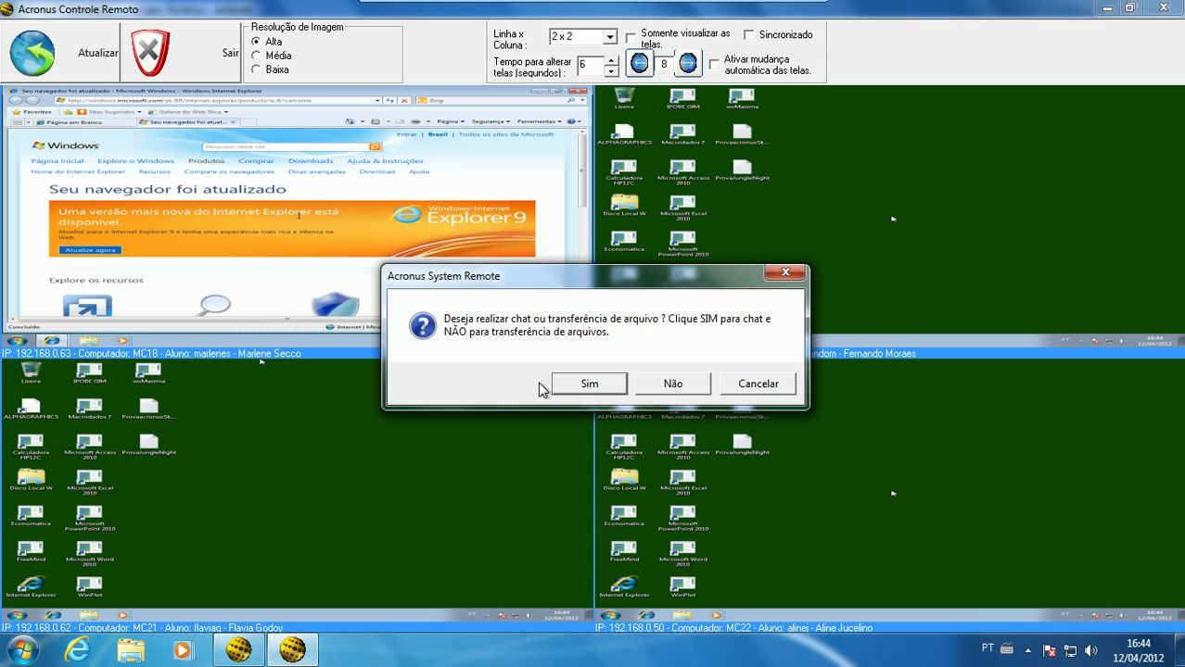
left_click(672, 384)
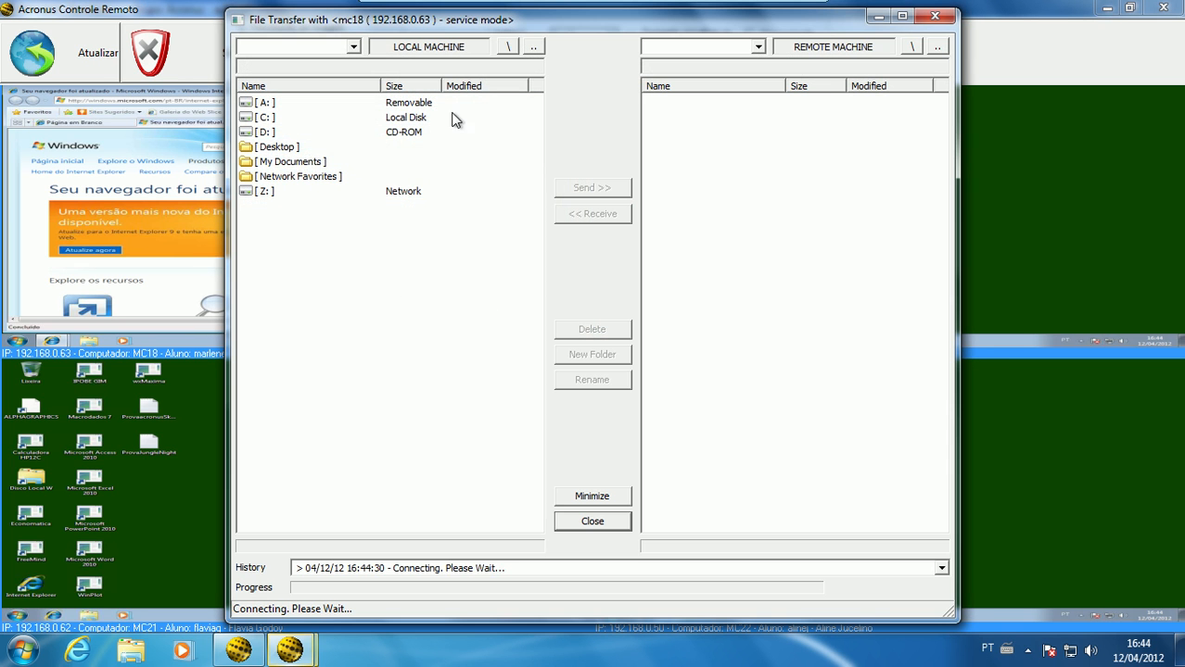
double_click(277, 147)
left_click(303, 132)
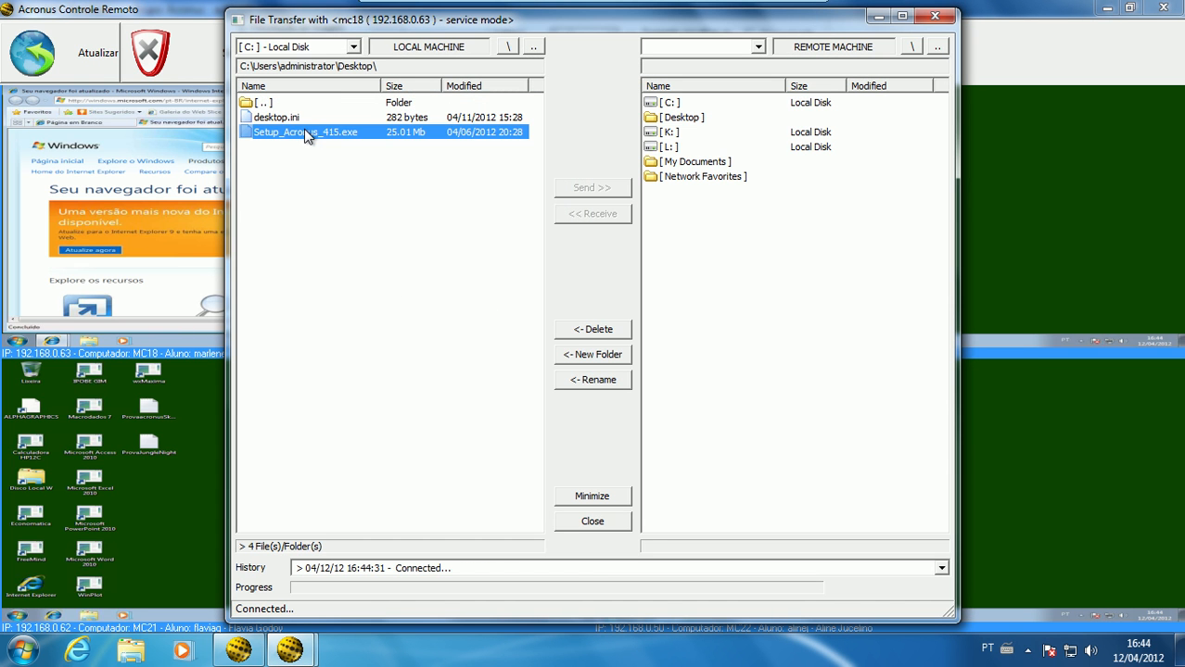
double_click(691, 132)
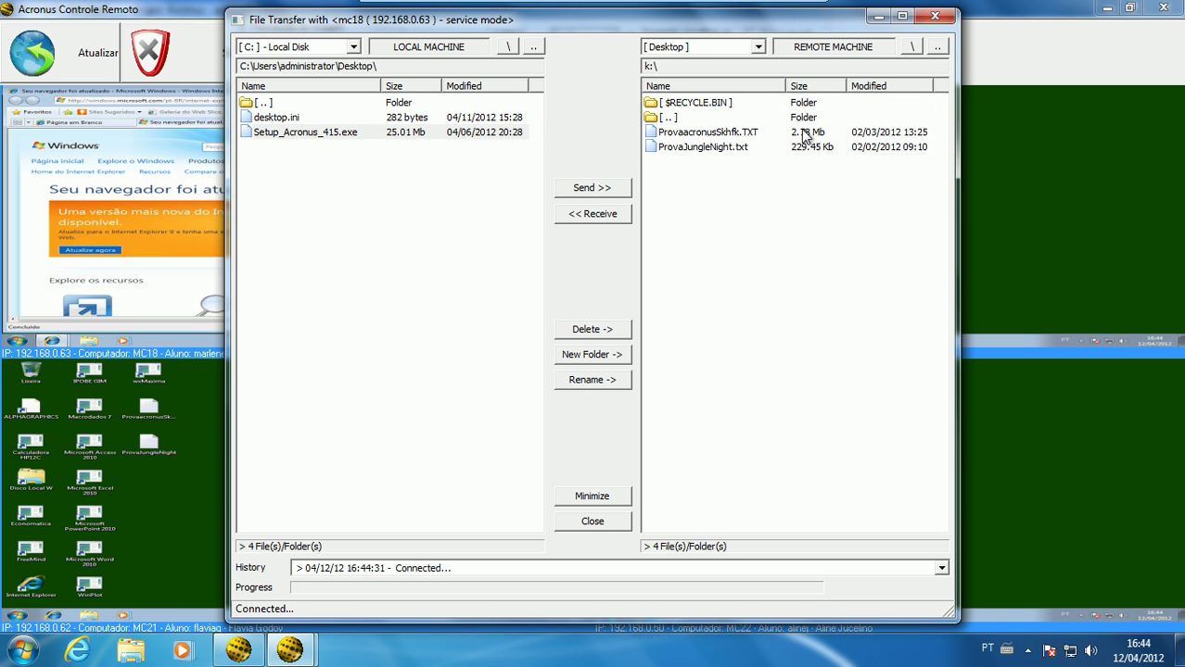
left_click(934, 16)
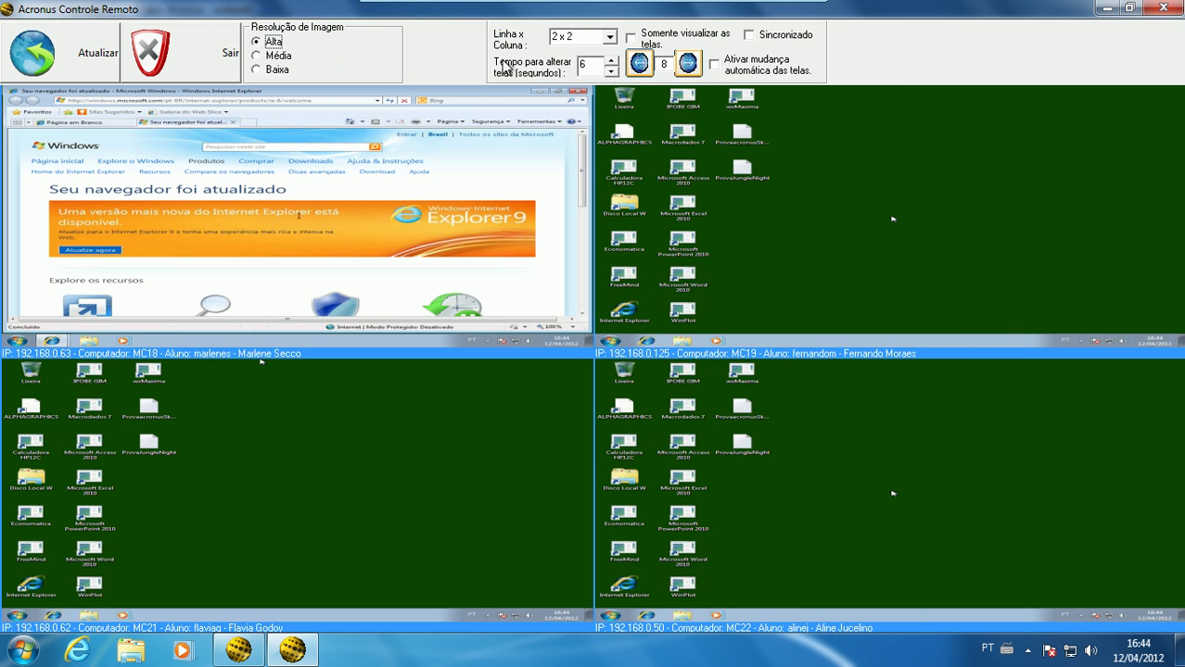
left_click(221, 55)
left_click(593, 384)
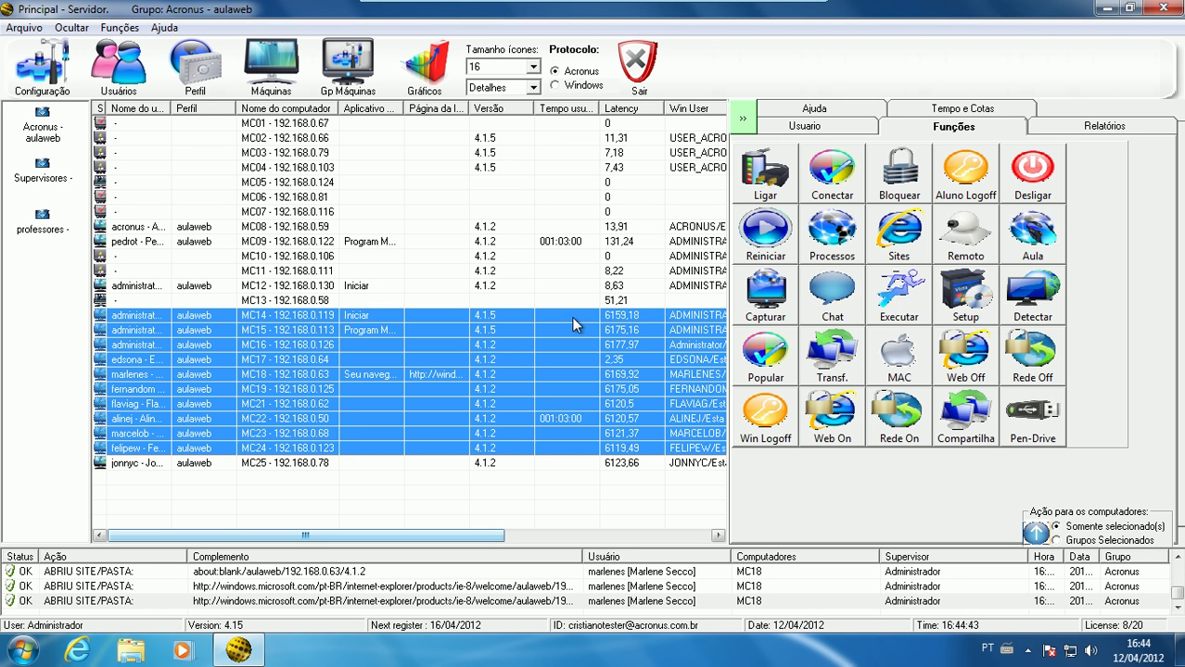
Start a chat with MC14 that allows the user to reply, sending the message "ola, tudo bom?"
left_click(575, 316)
left_click(832, 295)
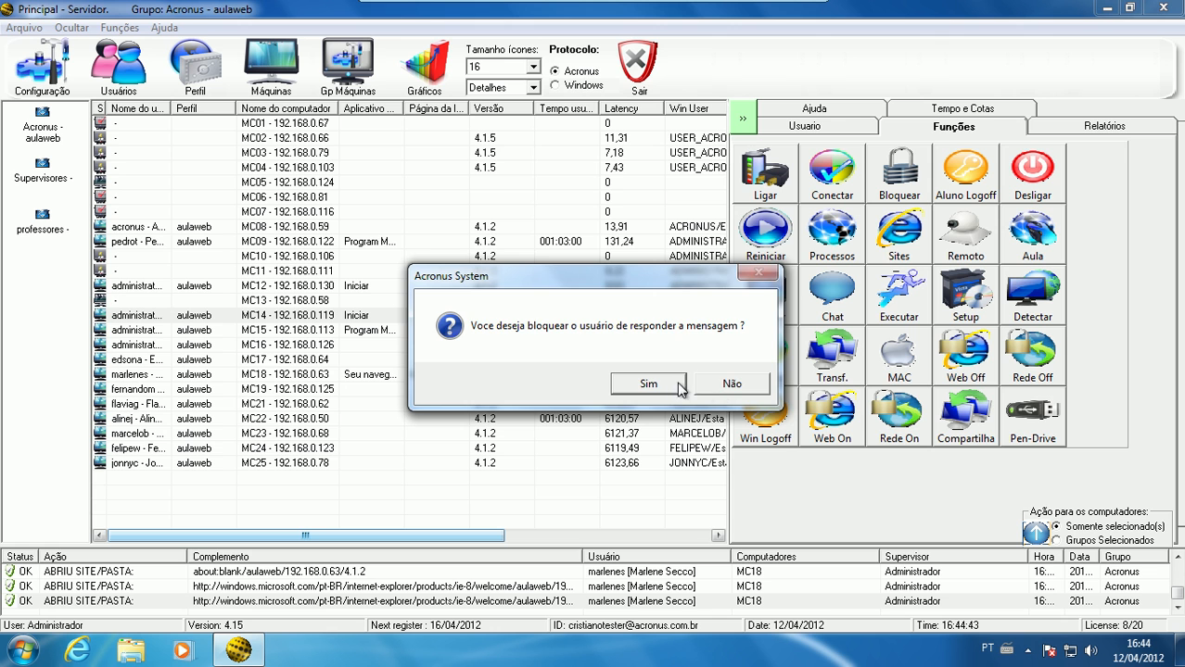
left_click(726, 381)
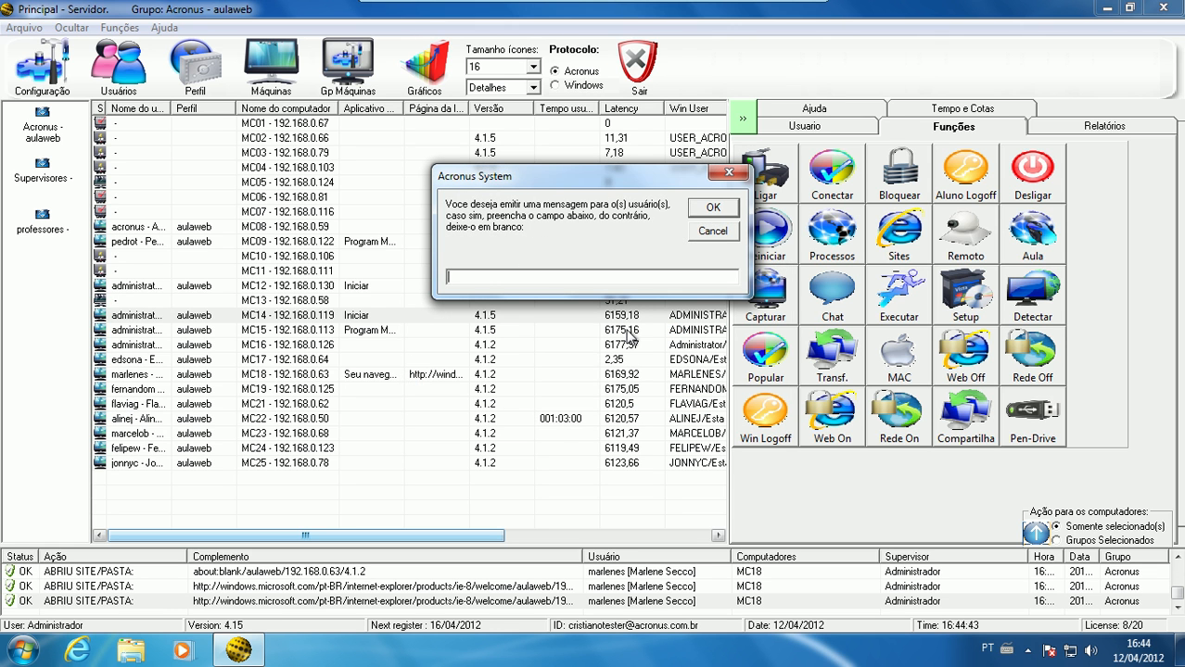
type("ola")
type(", tudo bem?")
key("Return")
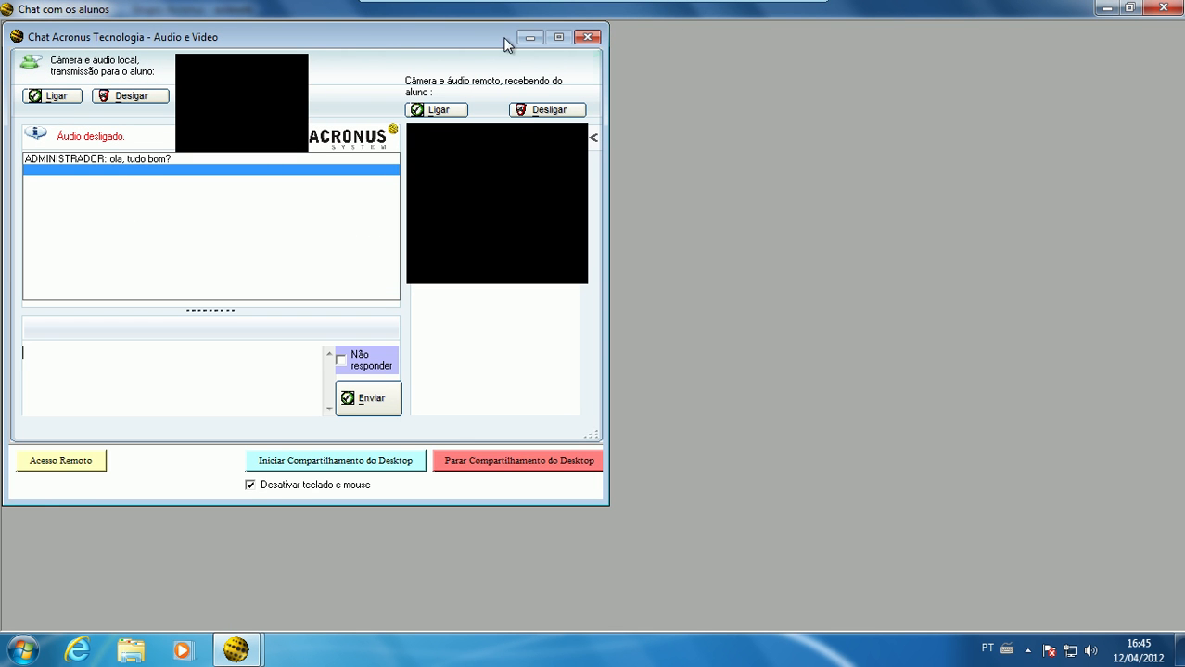
Move the MC14 chat window toward the middle of the workspace, and minimize and restore it
left_click_drag(507, 40, 890, 121)
left_click(905, 117)
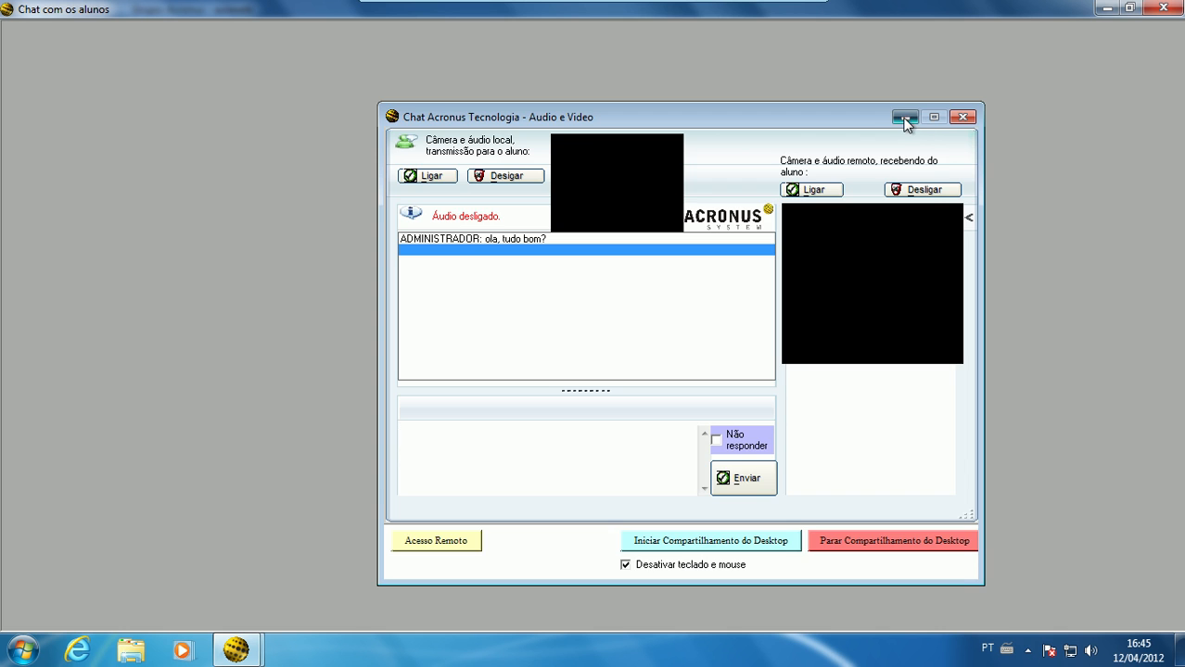
left_click(65, 619)
left_click(905, 117)
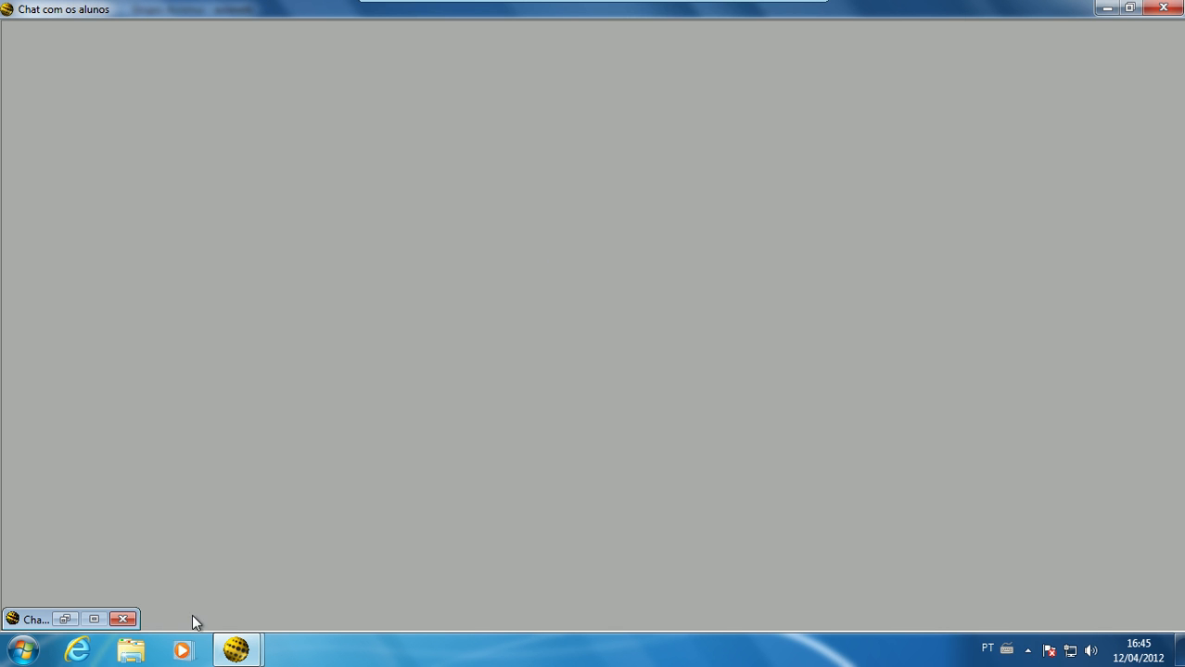
left_click(65, 619)
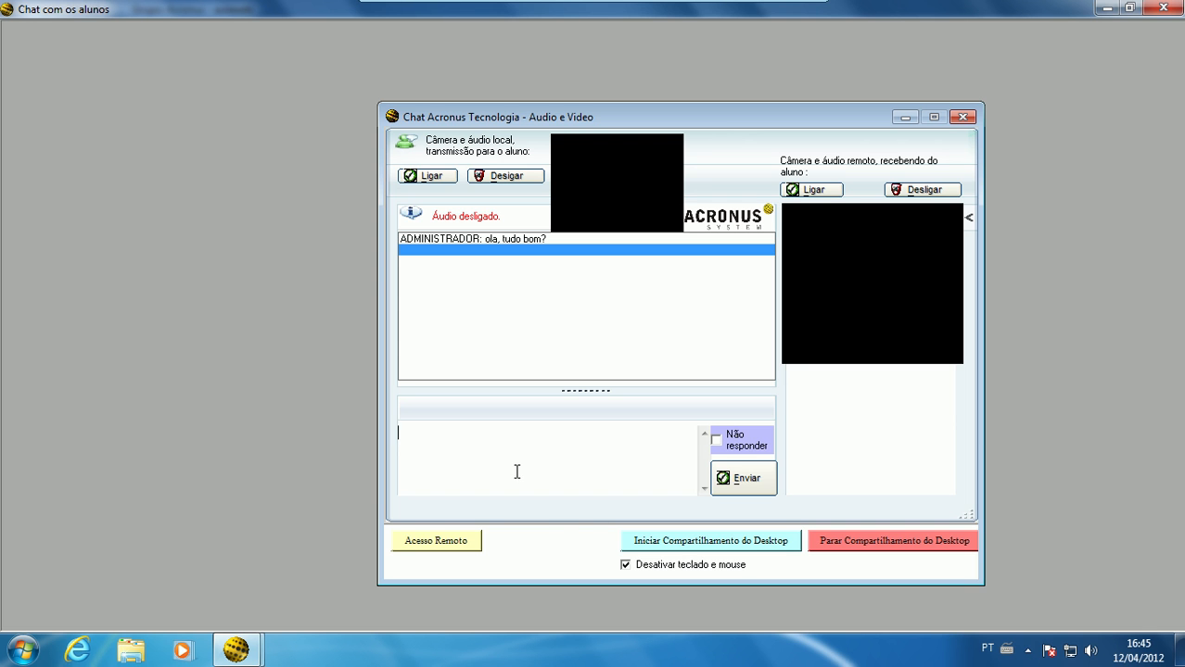
Open remote access to MC14 from the chat, send the reply "asdfasdf" from its chat window, and close the remote session
left_click(468, 541)
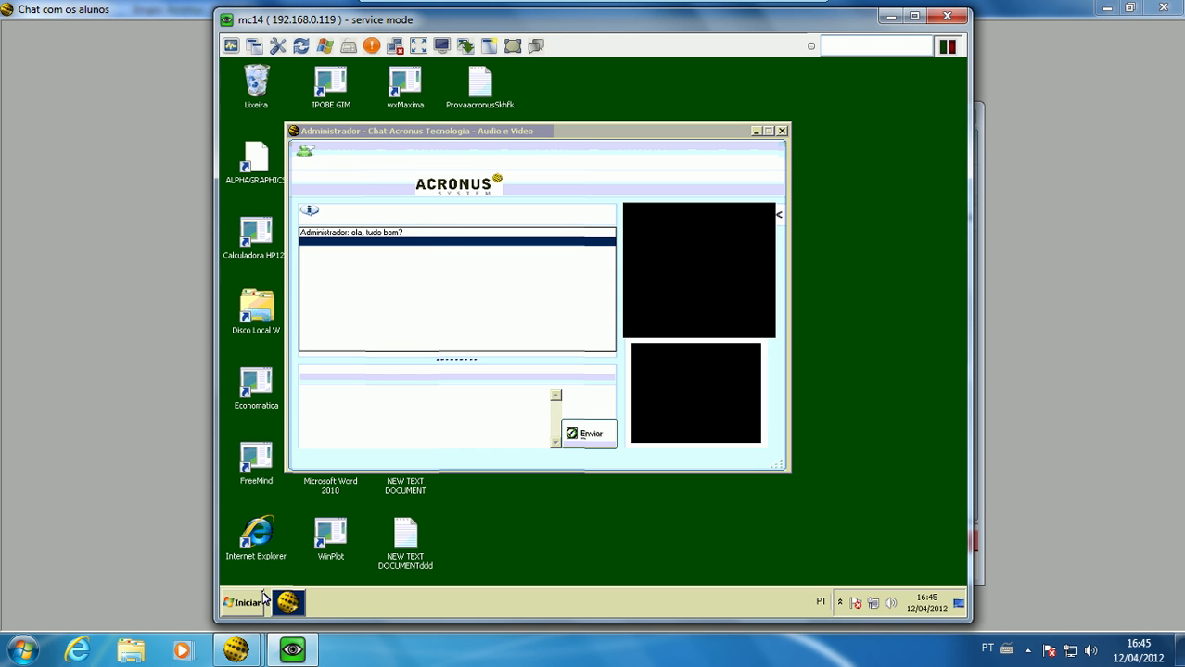
left_click(246, 607)
left_click(328, 363)
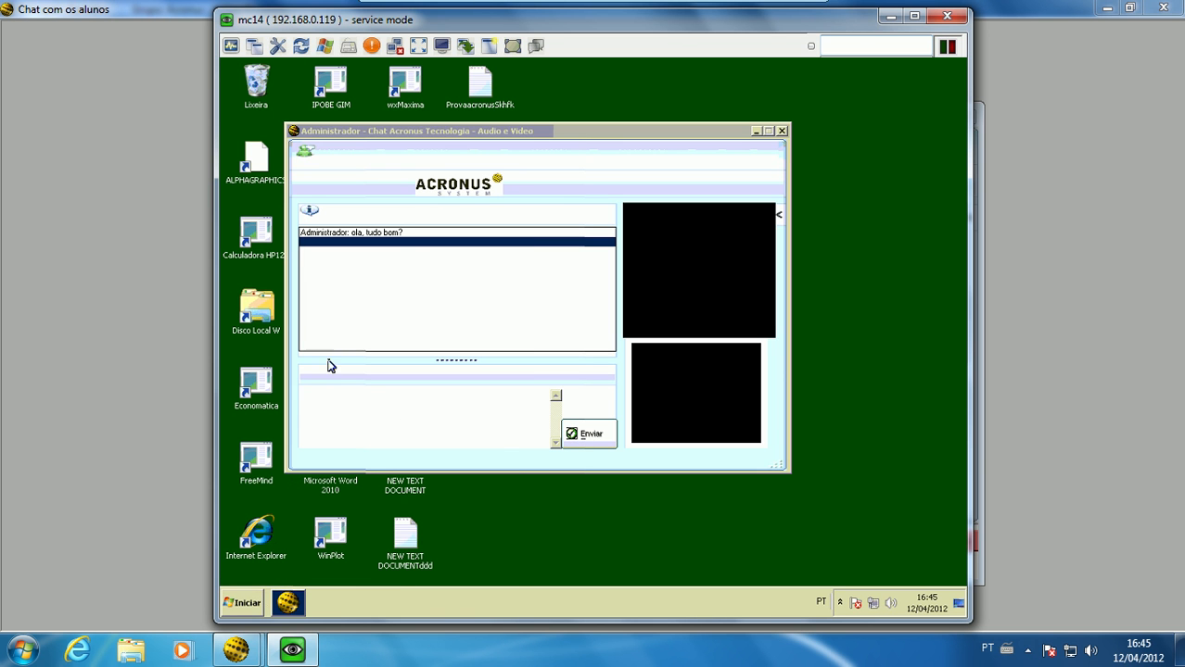
left_click(356, 406)
type("asdfasdf")
key("Return")
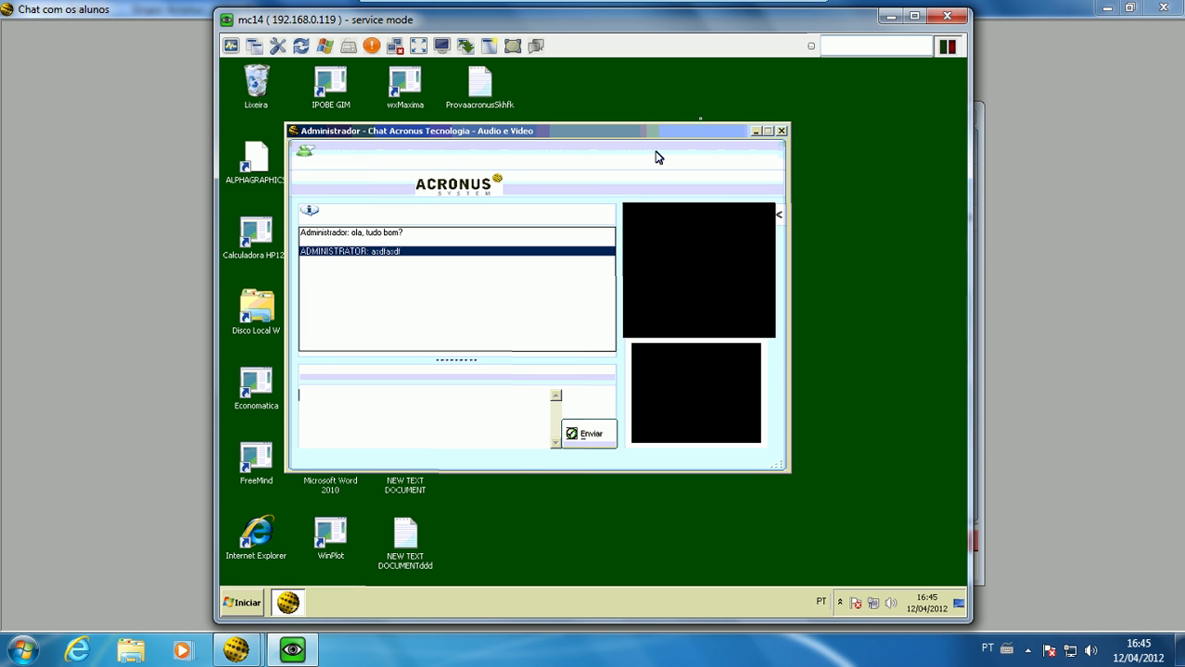
left_click(945, 17)
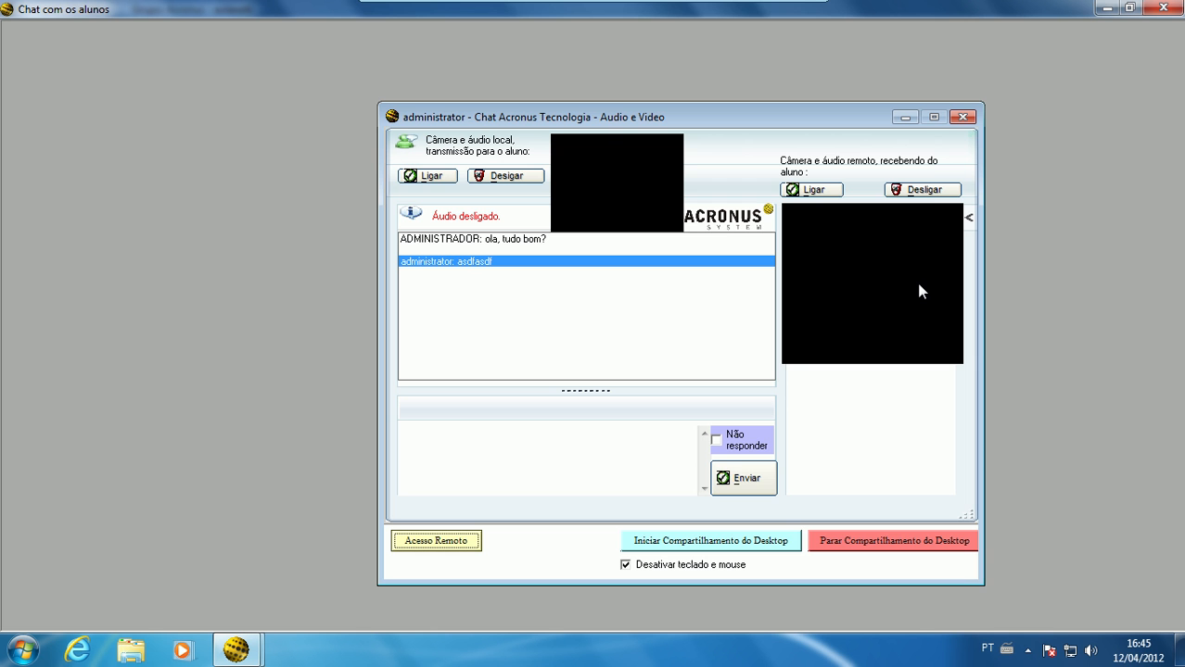
left_click(1109, 9)
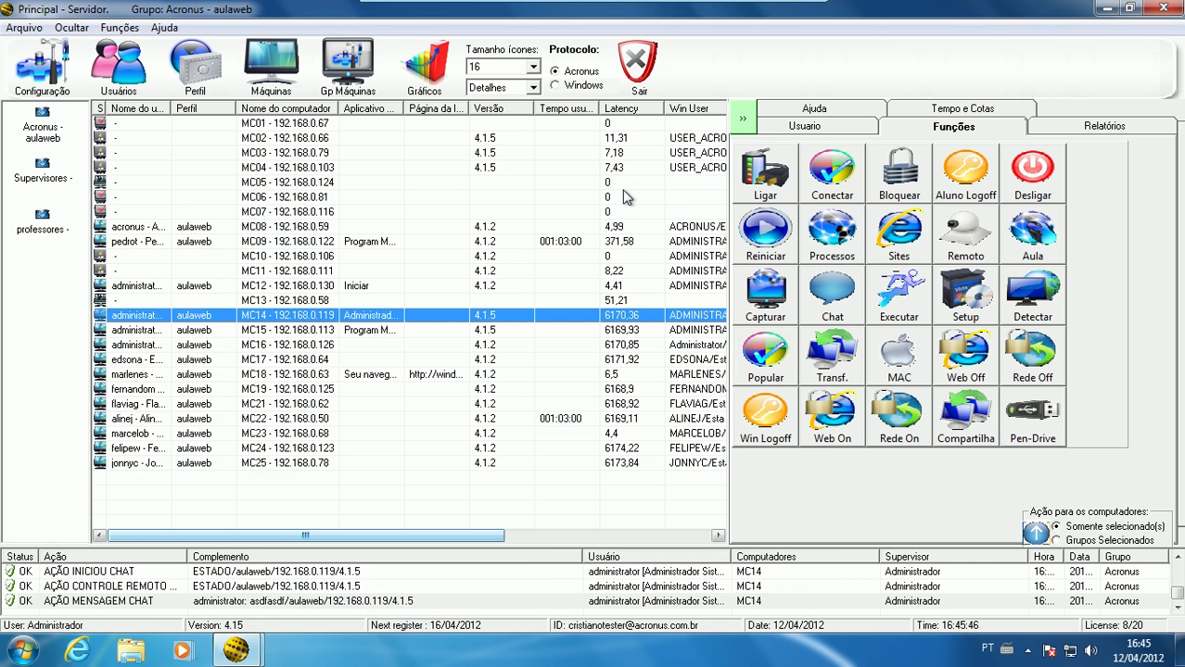
left_click(899, 294)
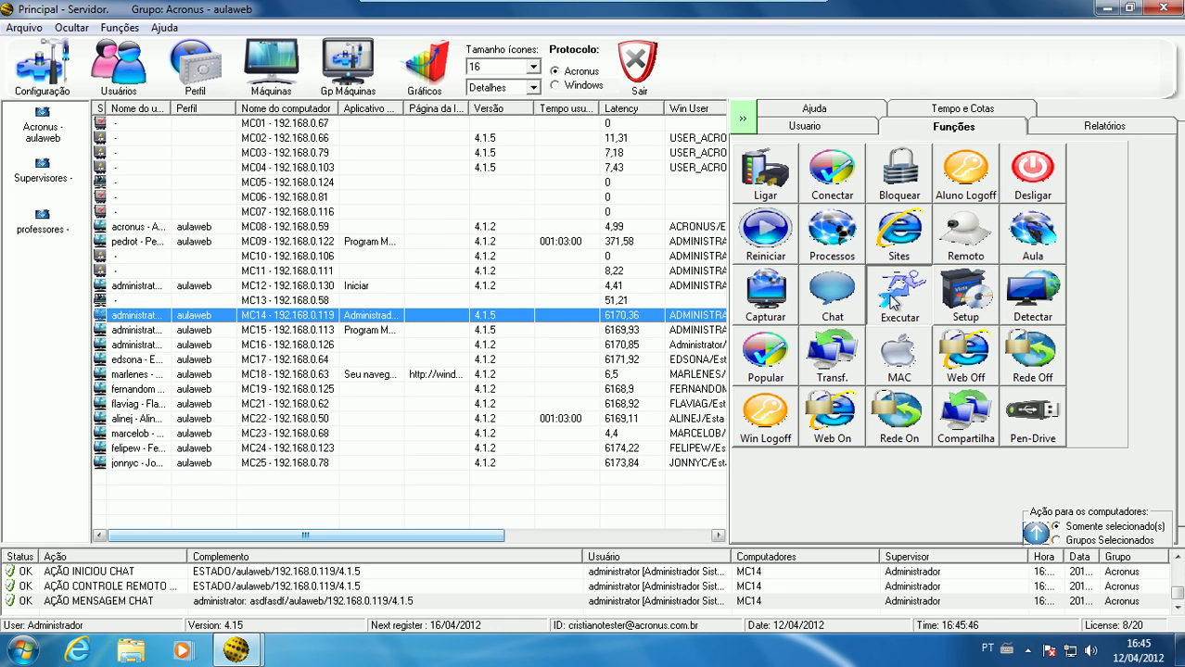
type("www.")
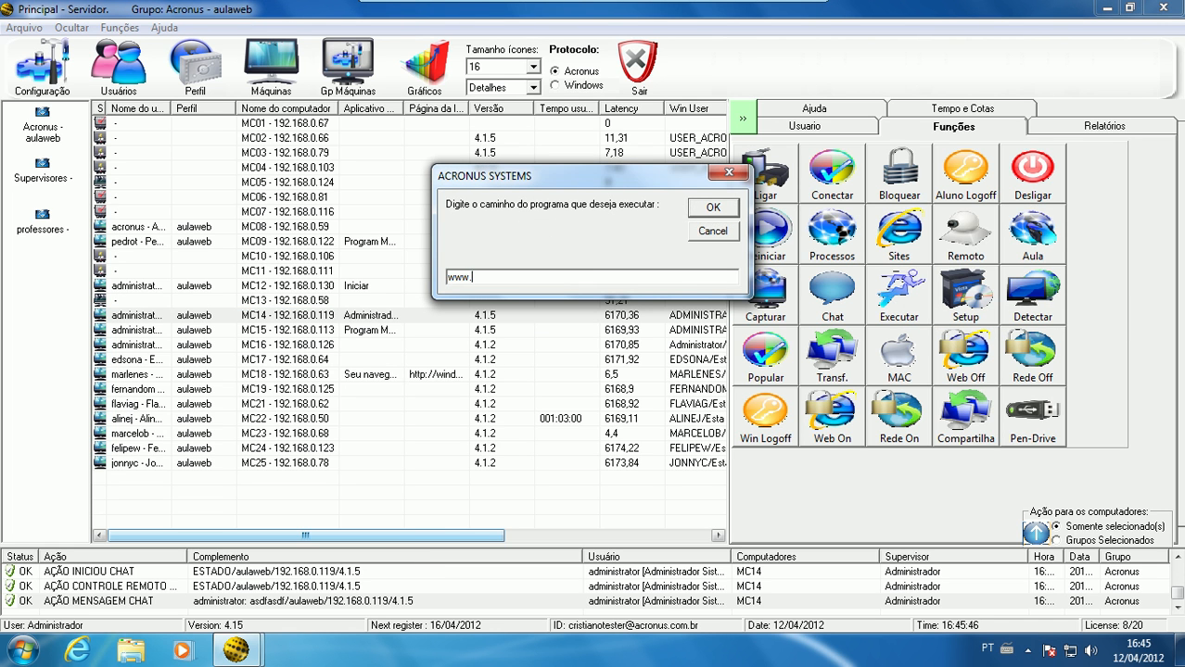
type("uol.com.br")
key("Return")
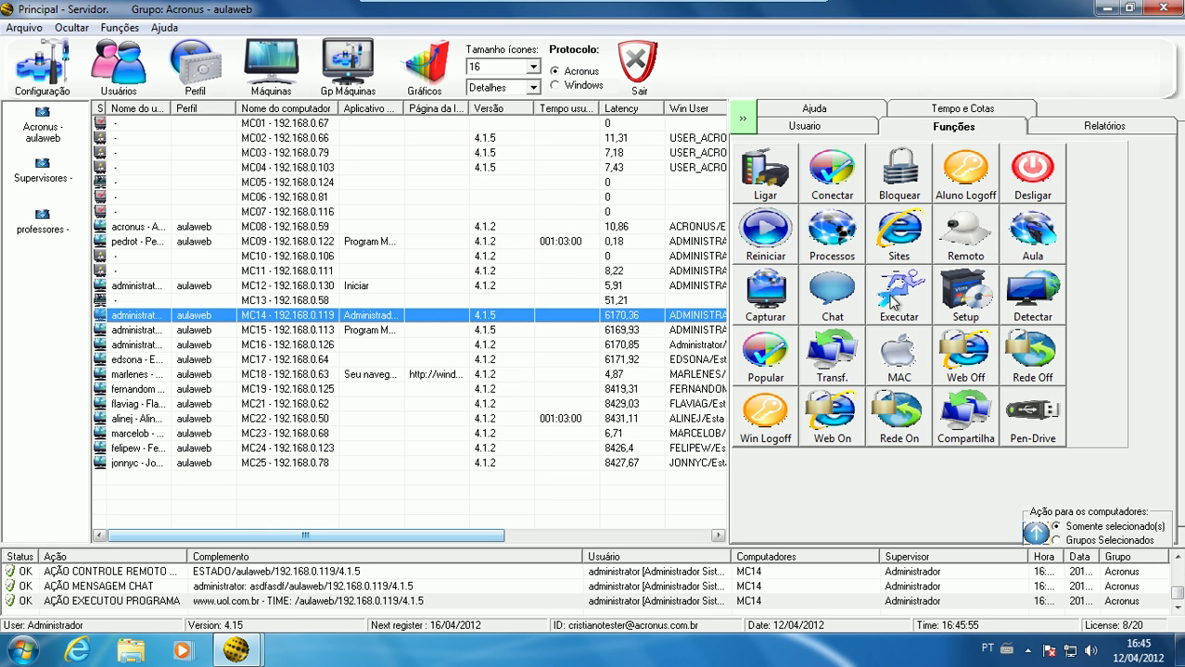
Execute the Windows Calculator on MC14, replacing the winword entry in the program path
left_click(893, 299)
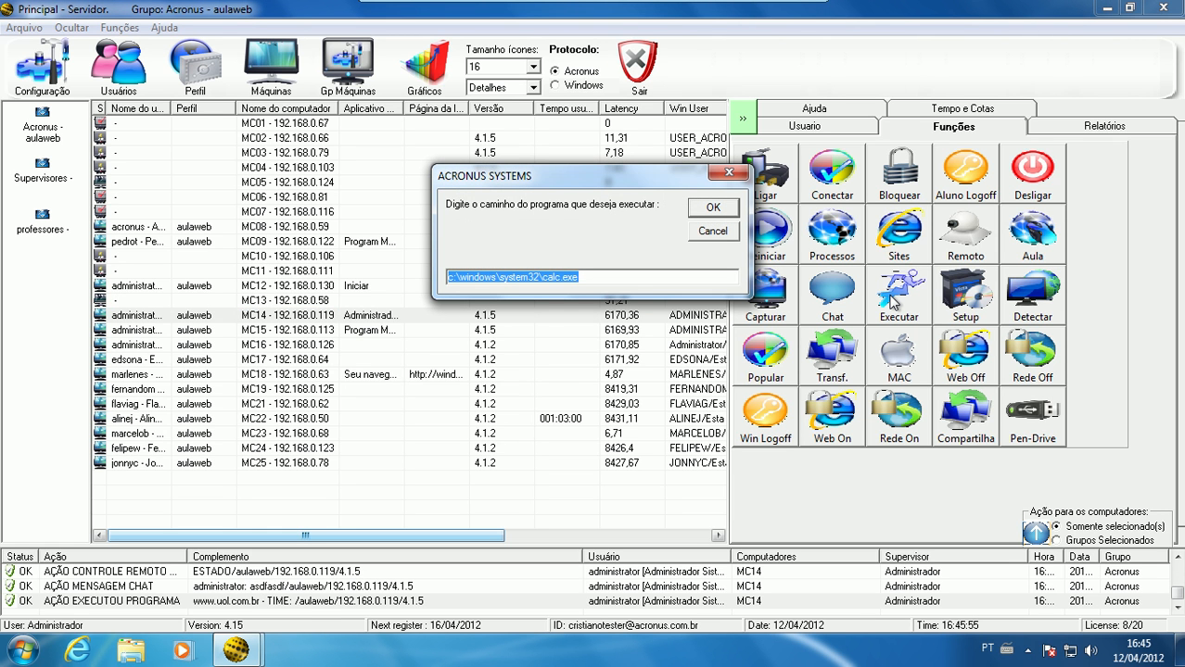
type("winword")
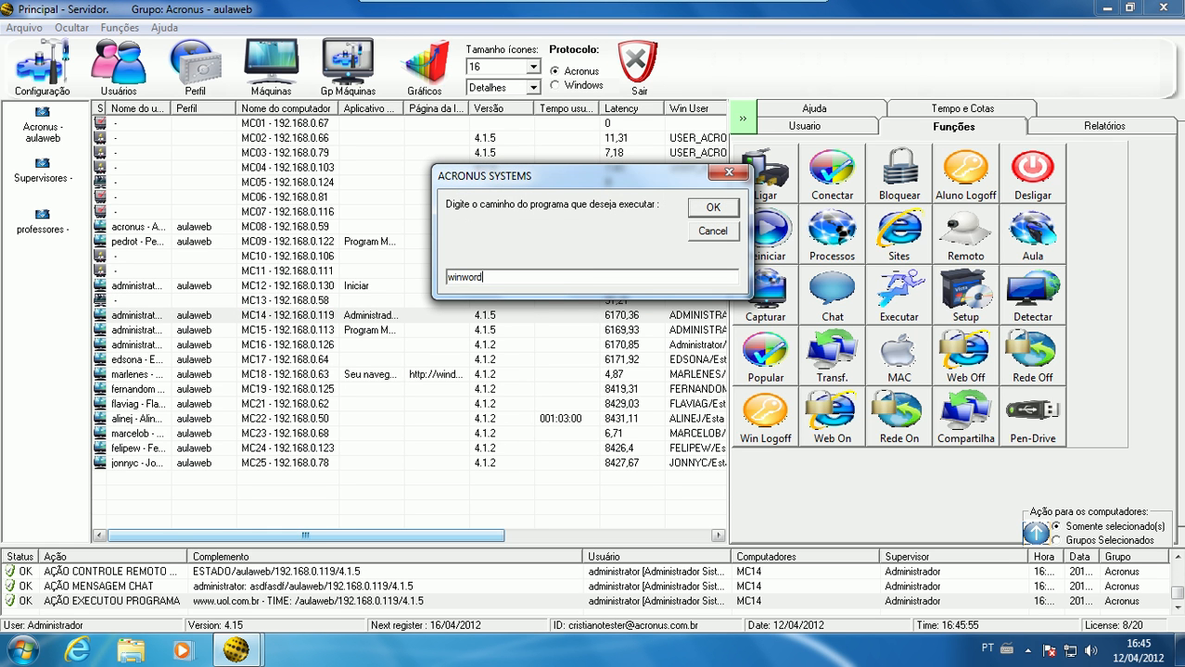
key("shift+Home")
type("c")
key("Return")
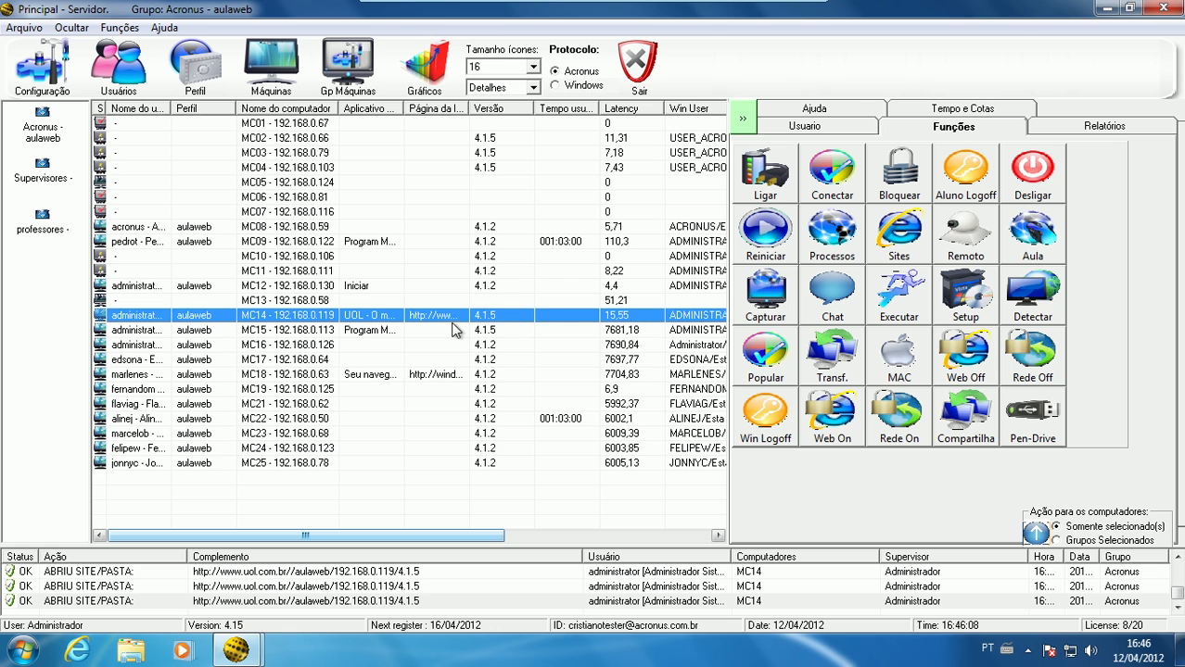
Widen the Página da Internet and Aplicativo aberto columns of the computer list to show their full contents
double_click(469, 108)
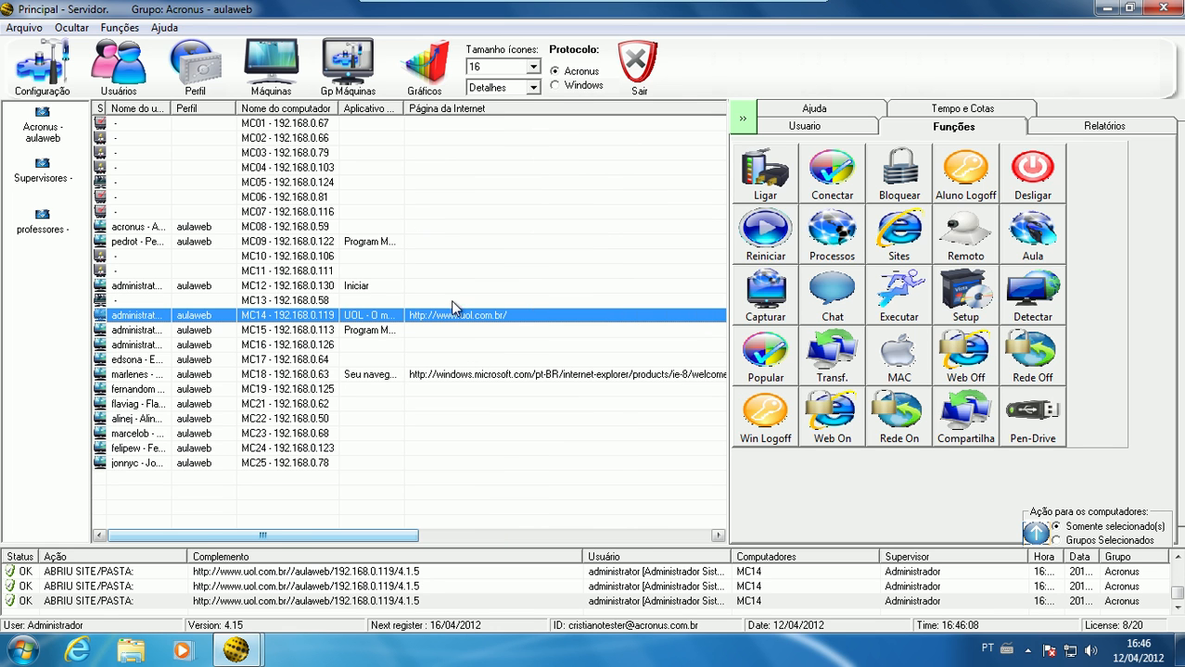
left_click_drag(404, 109, 557, 109)
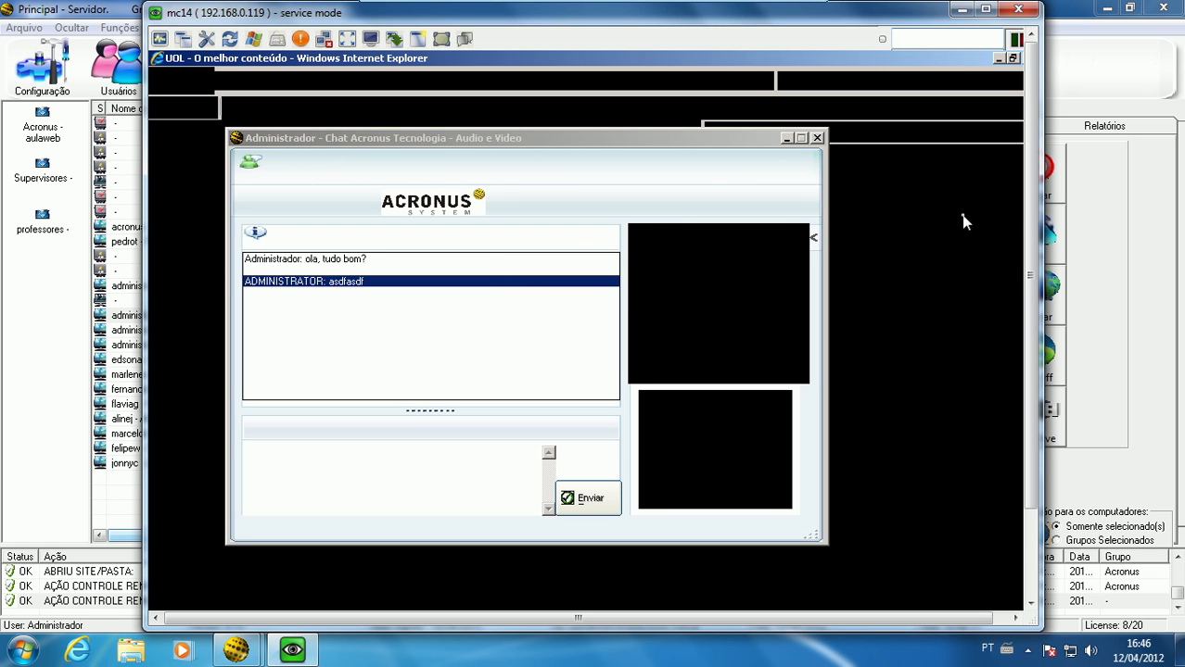
Inspect the UOL page and Calculator on MC14 through remote control, minimizing its chat window, and close the session
left_click_drag(1029, 211, 1031, 306)
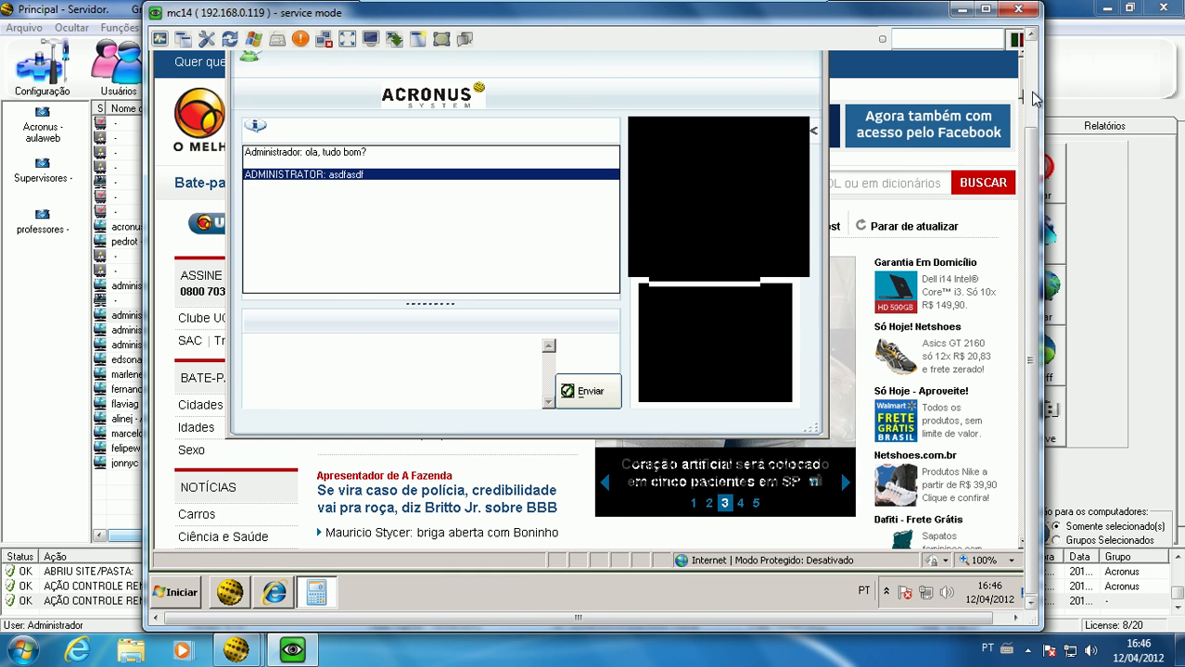
scroll(771, 185, "up", 3)
left_click(786, 138)
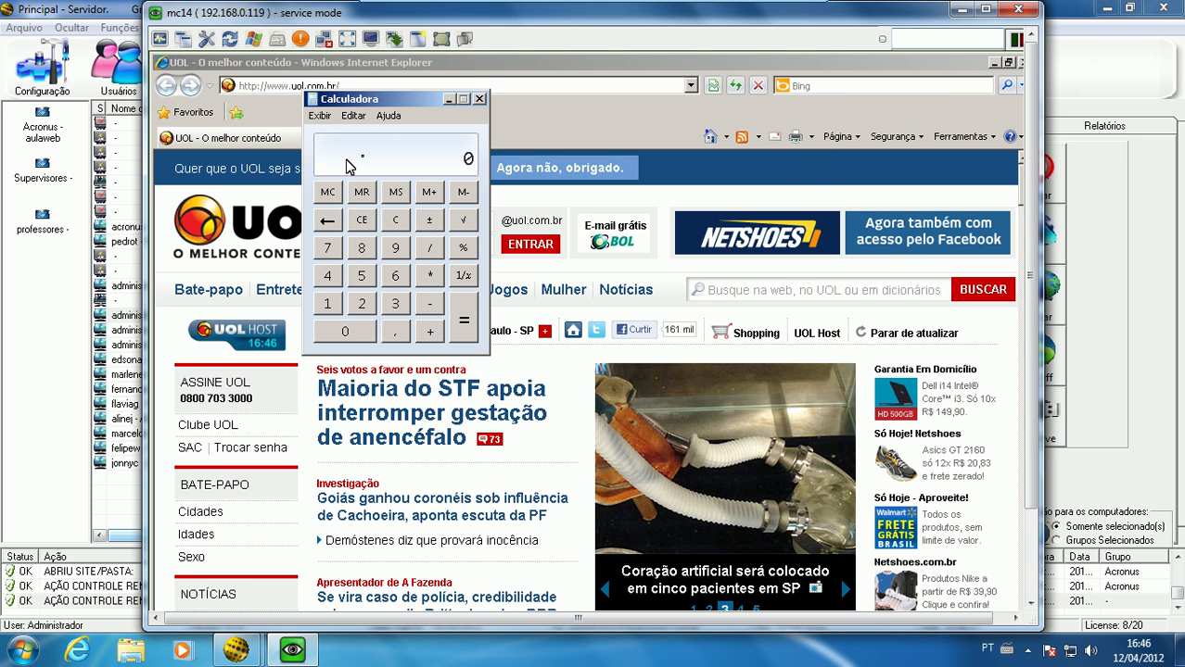
left_click(1017, 10)
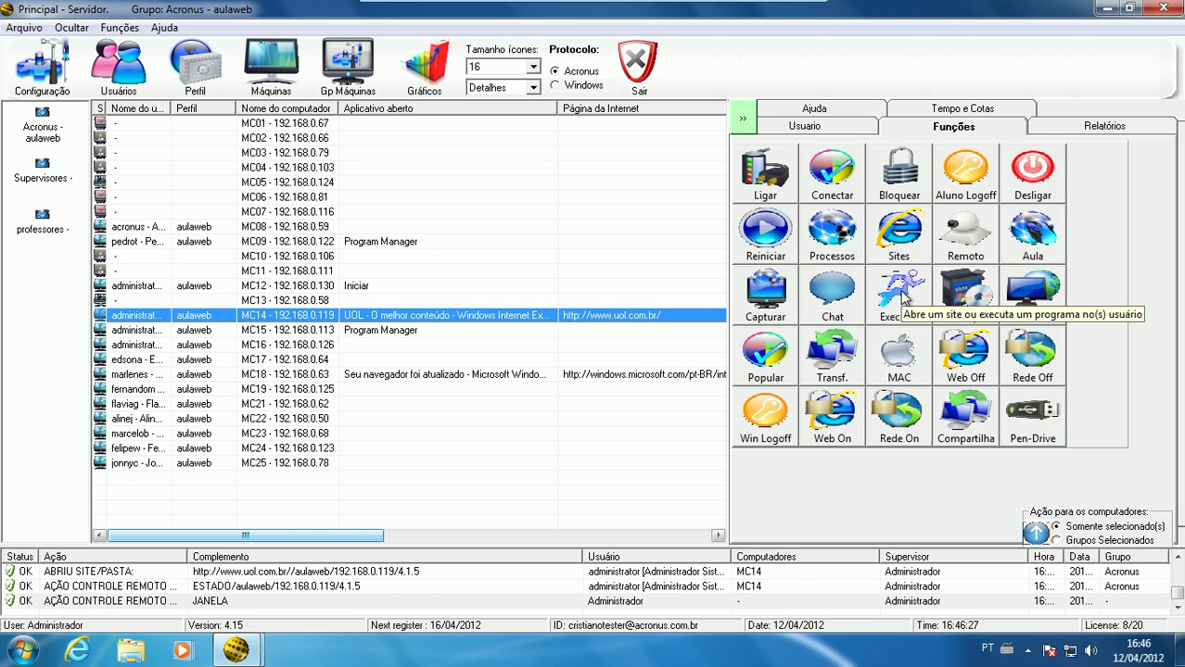
Open the Acronus installation setup and add computers MC02 through MC08 as installation targets
left_click(945, 295)
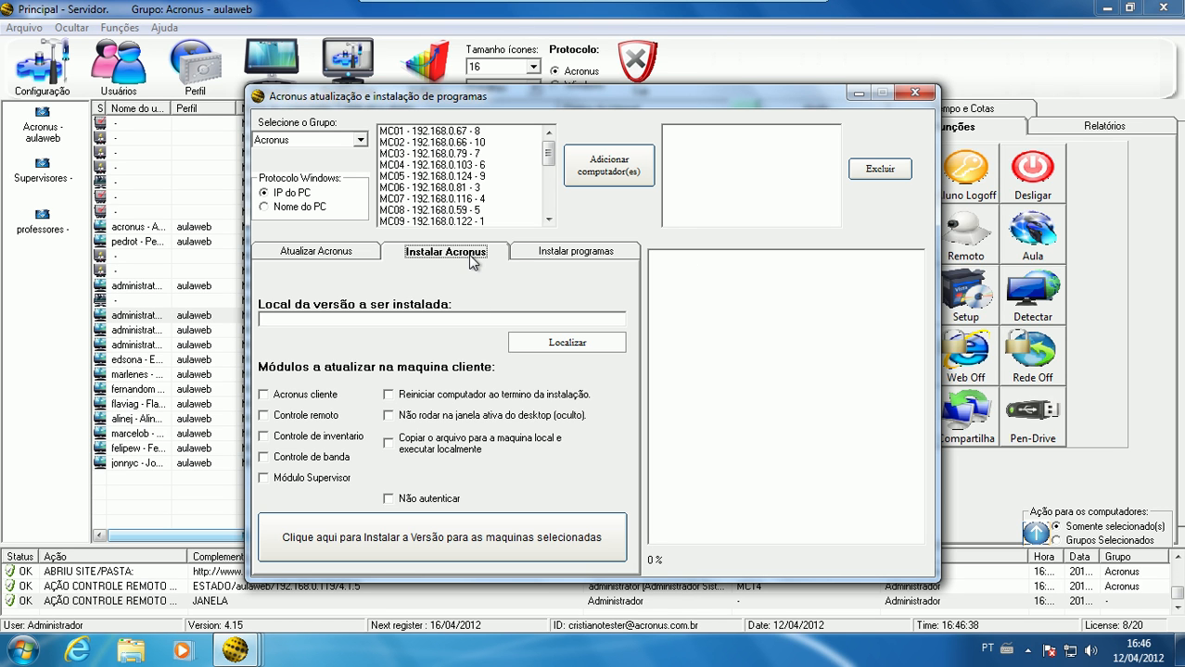
left_click(463, 143)
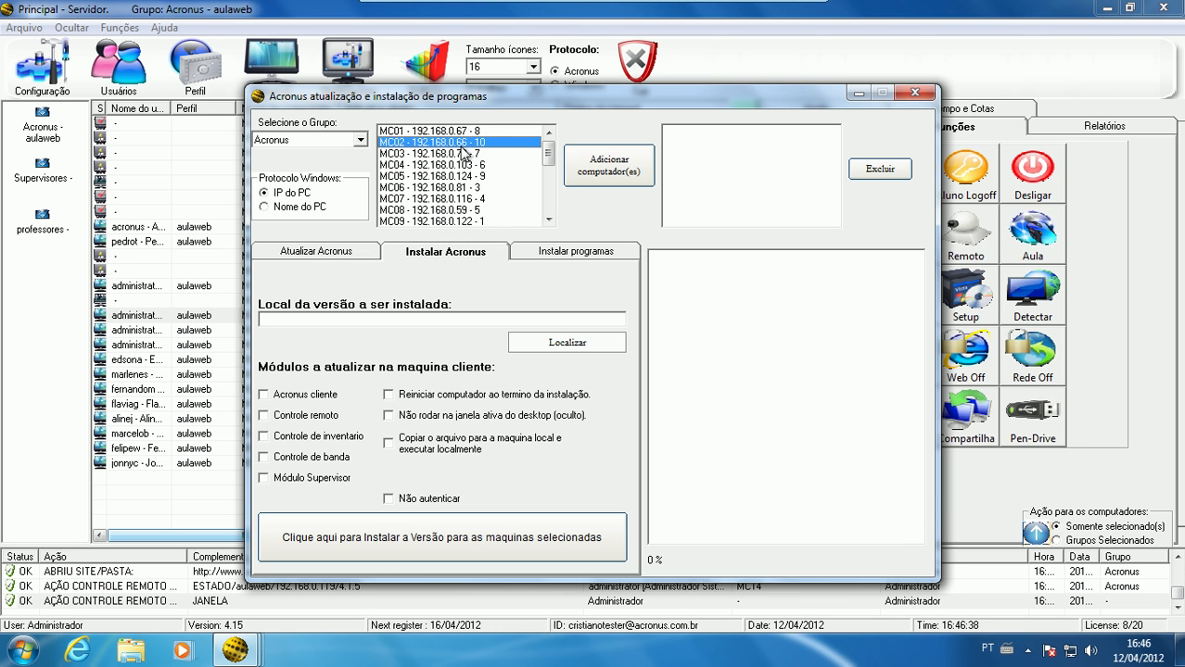
left_click(477, 210, "shift")
left_click(607, 167)
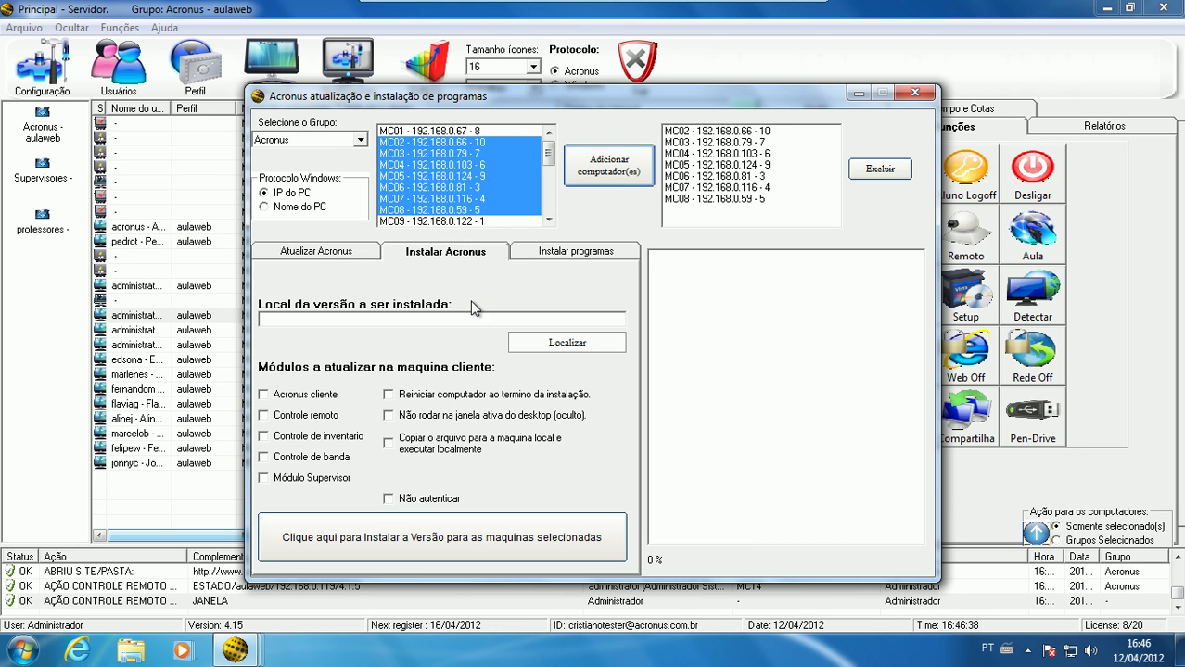
Choose Setup_Acronus_415 from the Área de Trabalho as the version to install
left_click(547, 345)
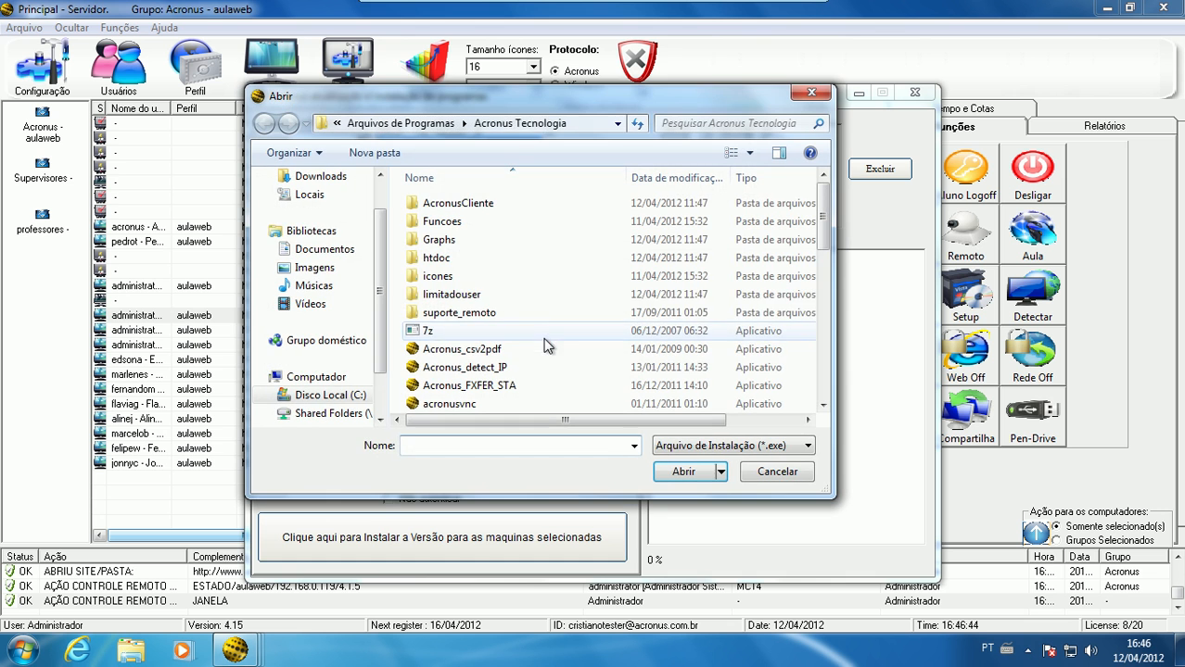
scroll(369, 191, "up", 1)
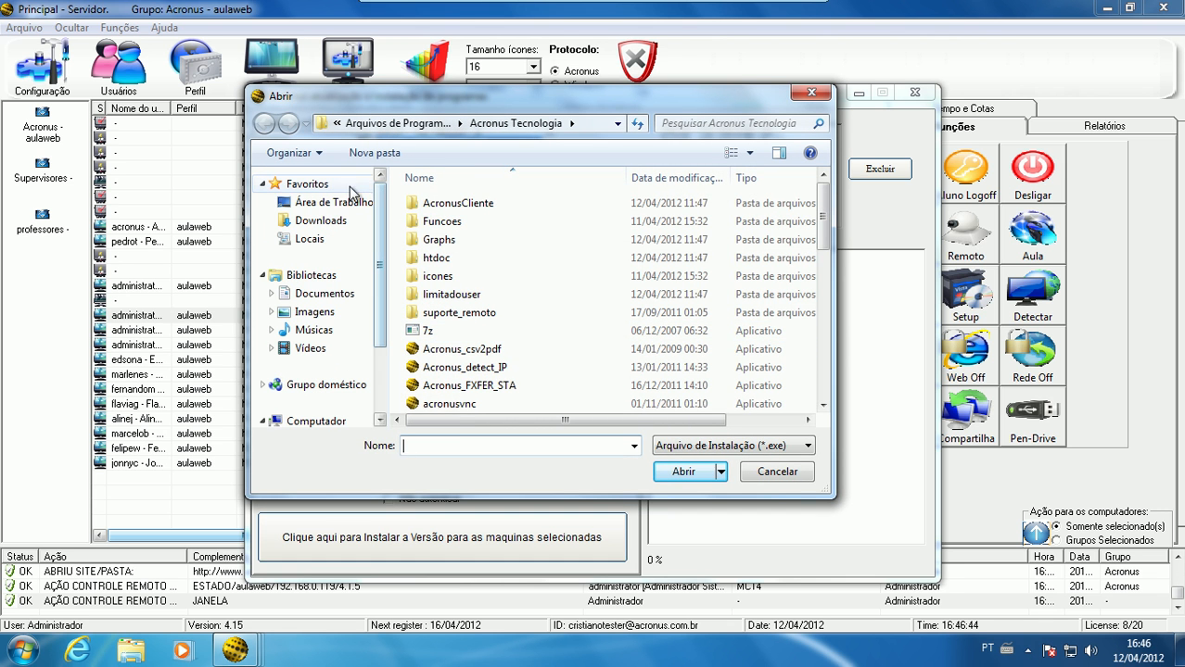
left_click(362, 202)
scroll(787, 350, "down", 1)
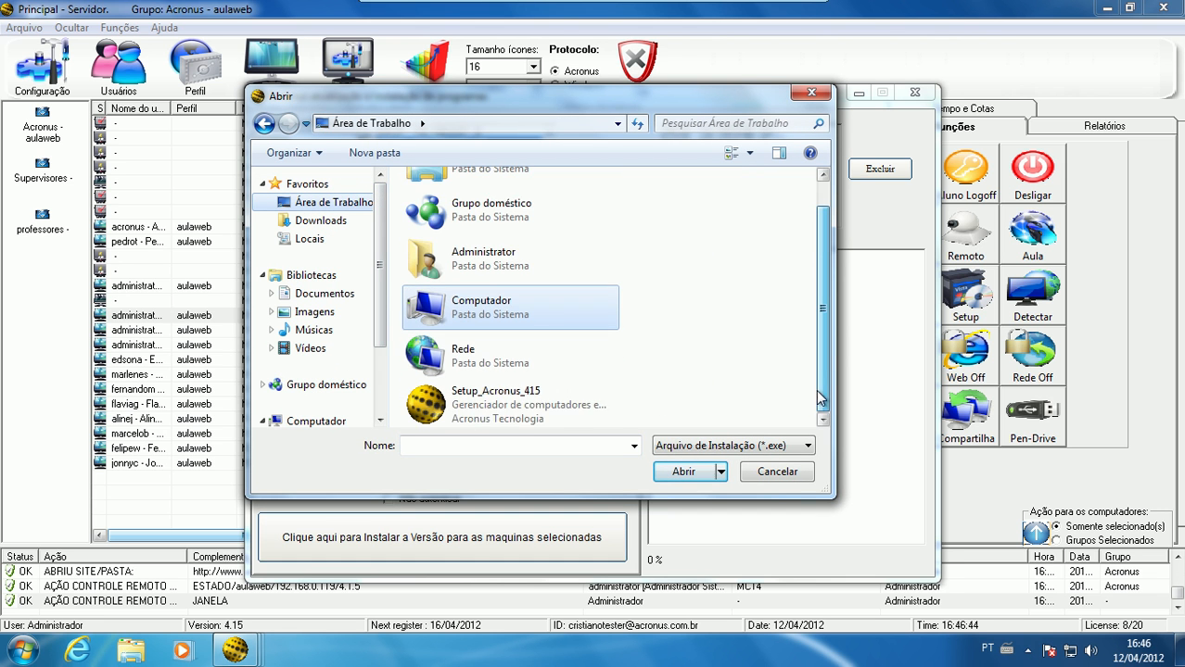
double_click(566, 418)
Enable the Acronus cliente module with restart after installation, copying the file to run locally, and Não autenticar
left_click(329, 395)
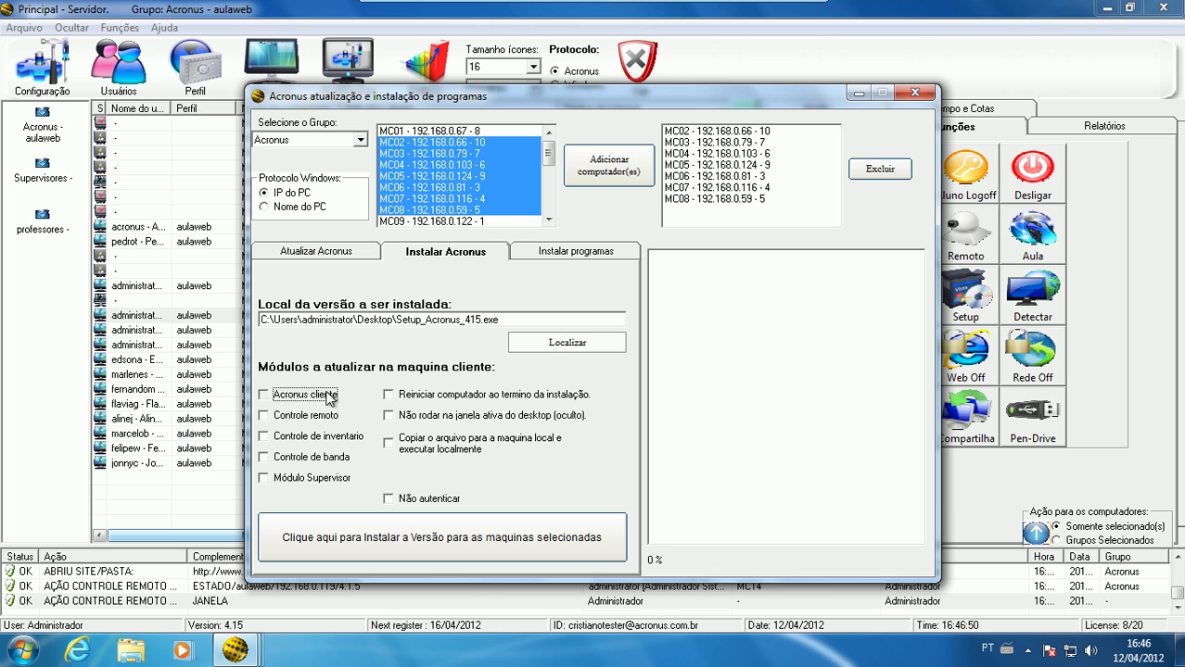
left_click(451, 397)
left_click(440, 446)
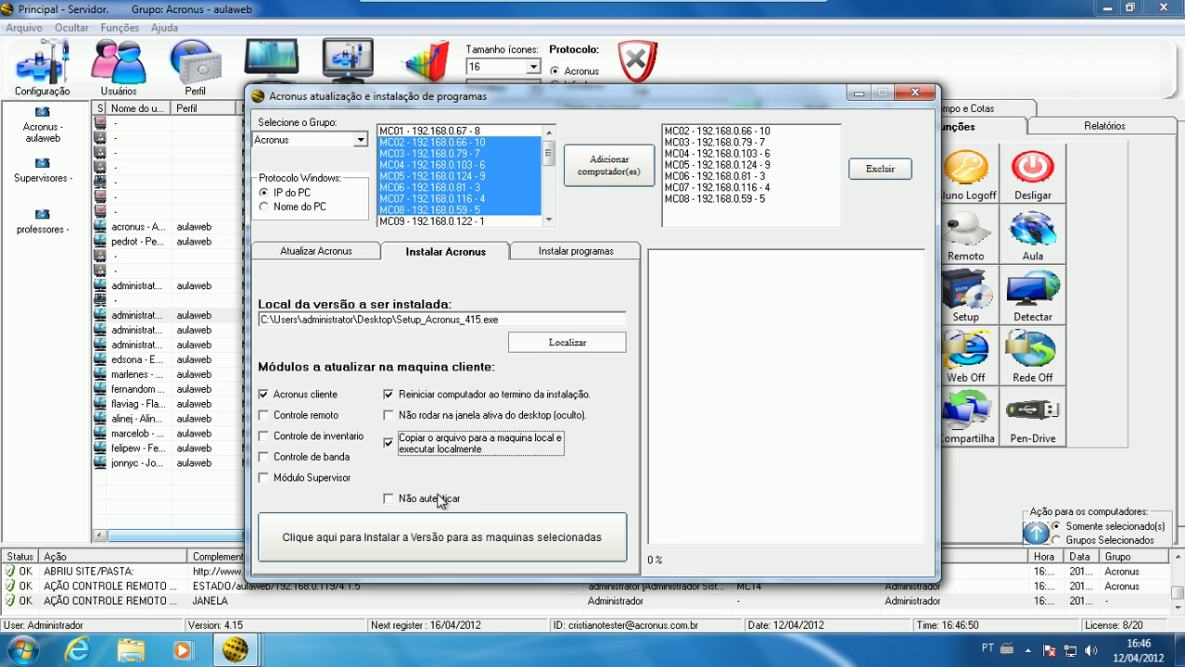
left_click(442, 501)
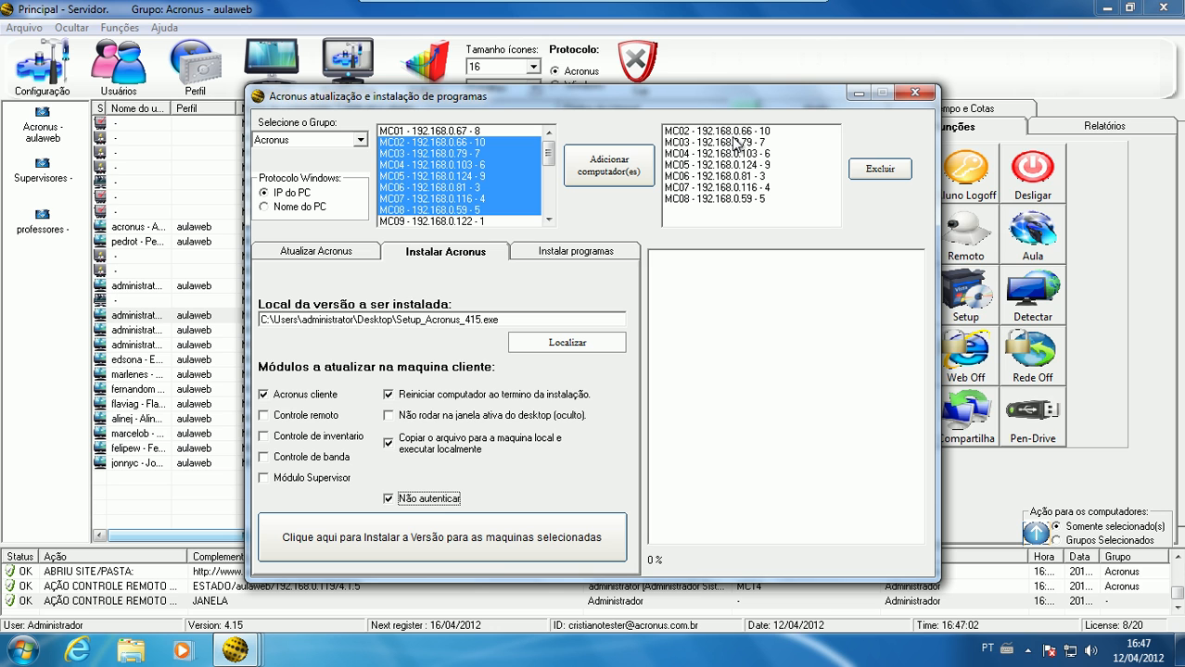
Review the target computers by selecting several entries, and close the setup window without starting the installation
left_click_drag(741, 144, 751, 200)
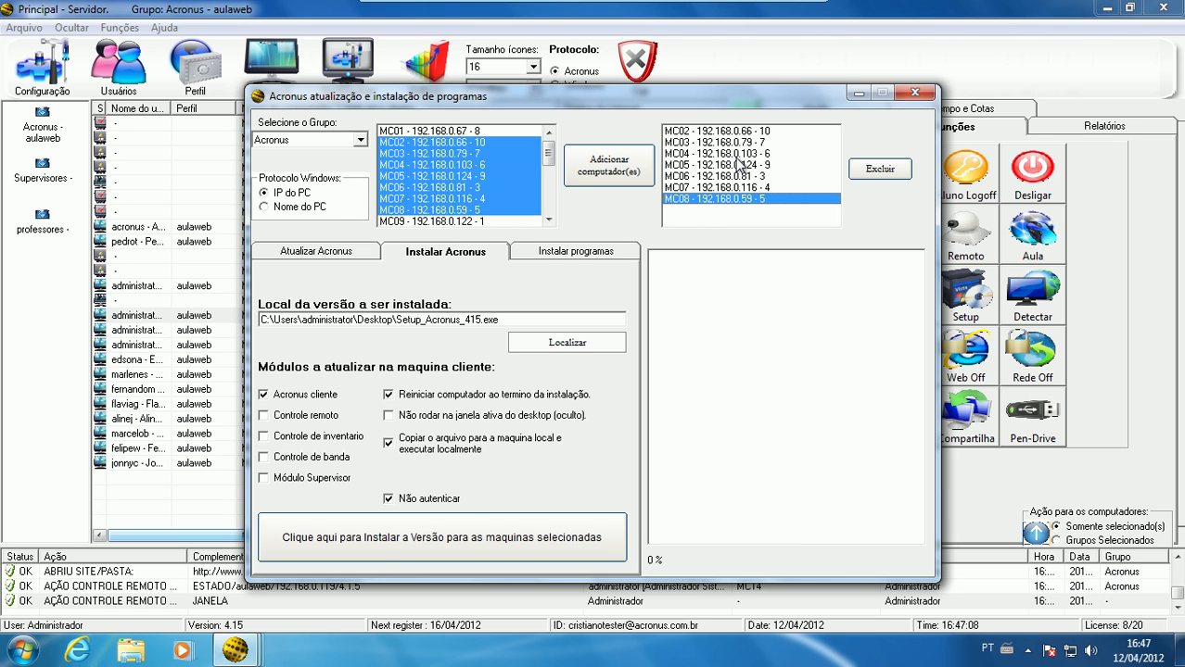
left_click(733, 133)
left_click(738, 144)
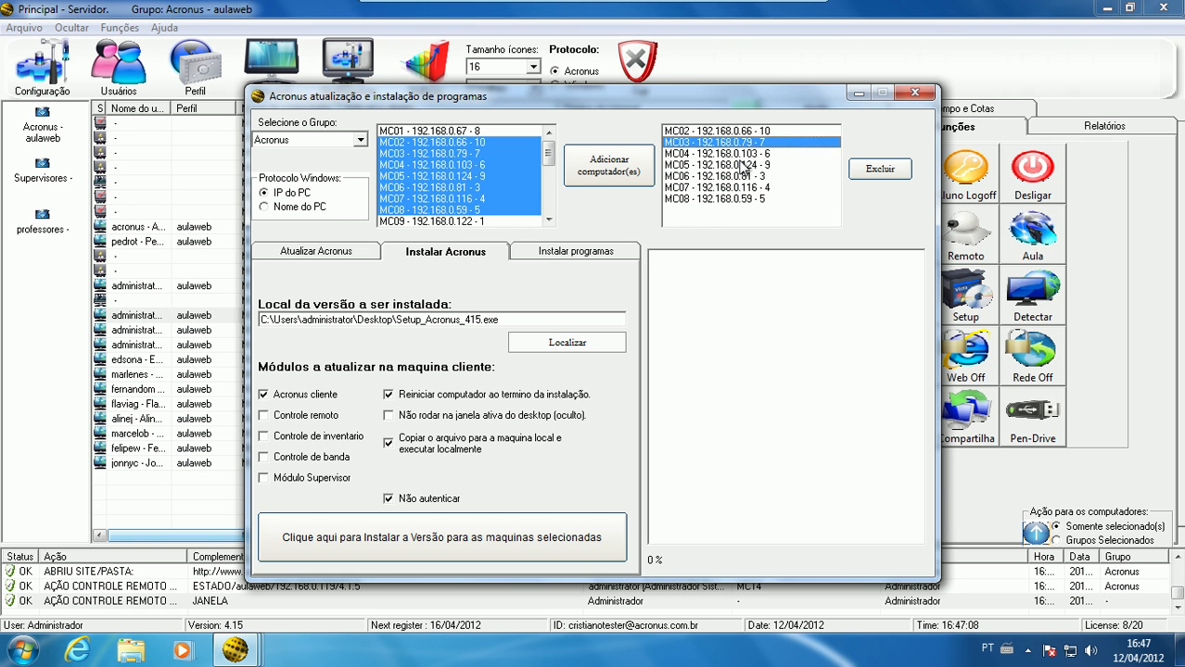
left_click(739, 163)
left_click(743, 188)
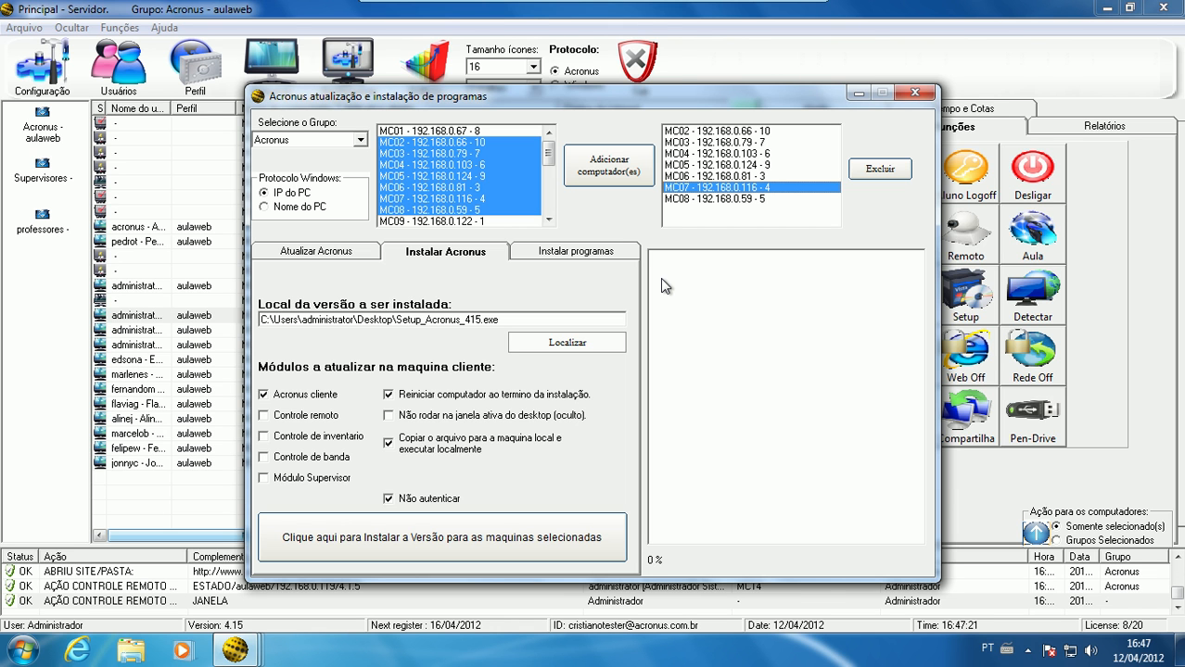
left_click(916, 93)
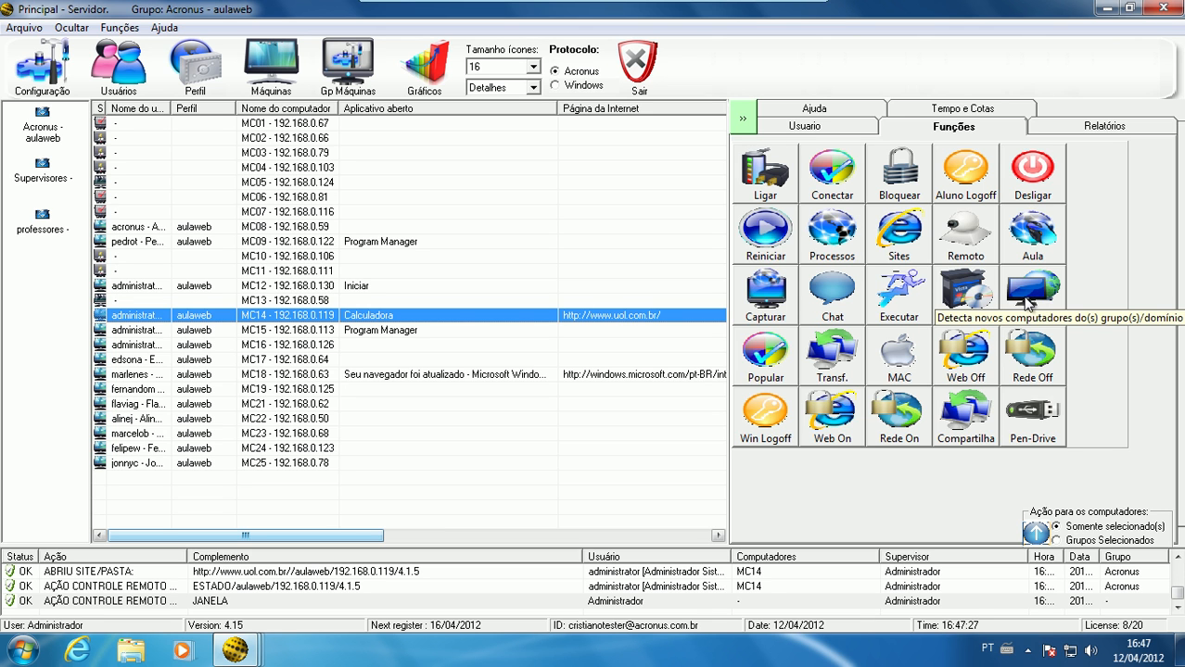
Select the Acronus - aulaweb group to view its computers, leaving the group name unedited
left_click(37, 131)
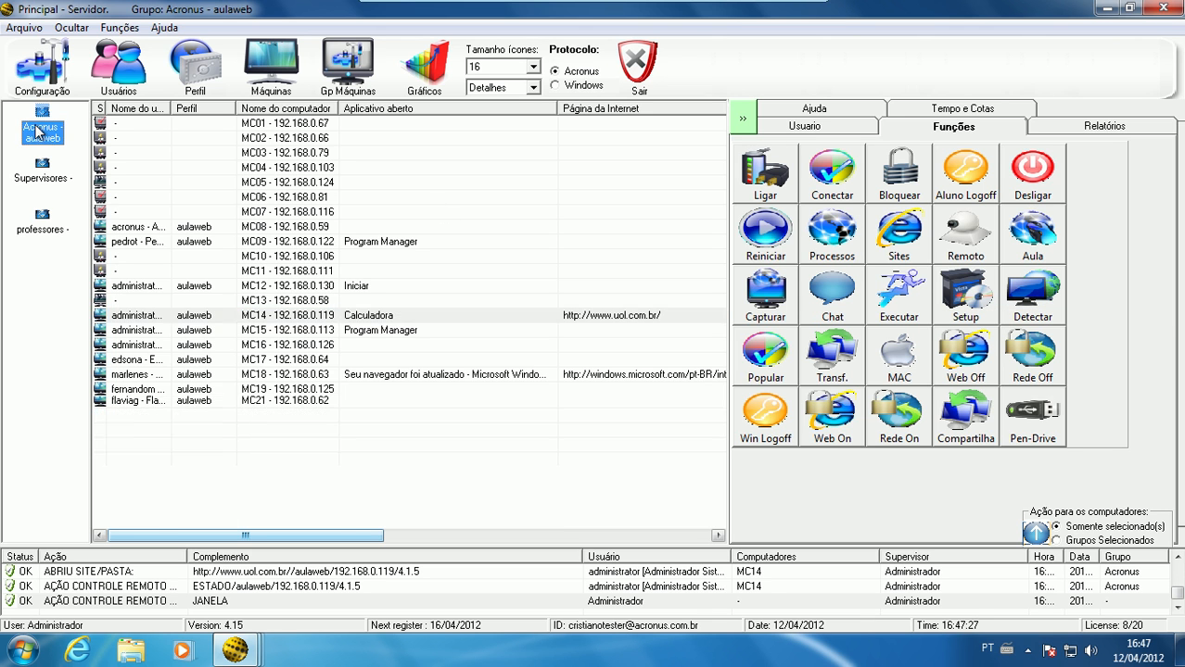
left_click(39, 130)
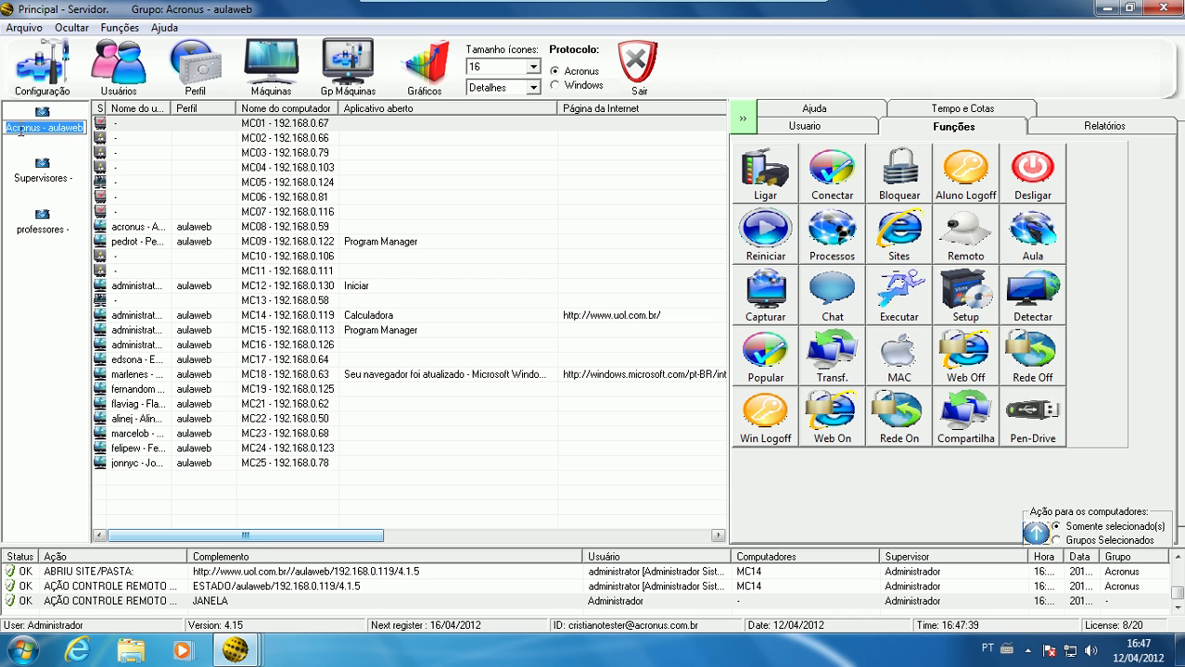
left_click(182, 480)
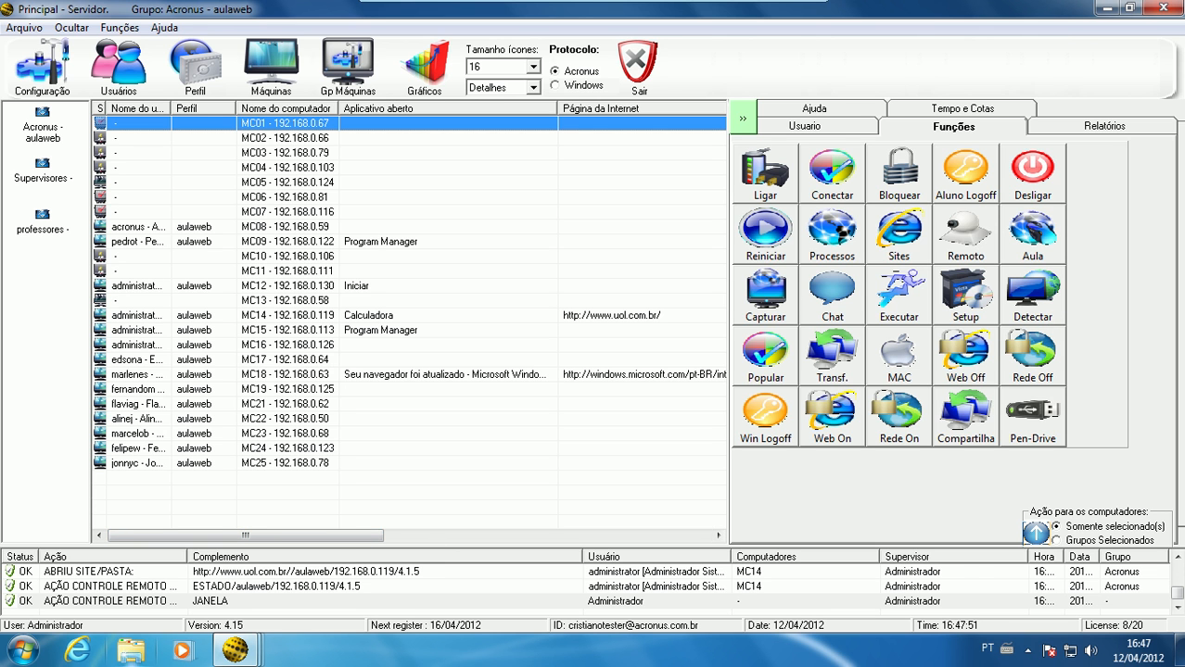
View the network computers under Rede in Windows Explorer, and close the Explorer window
left_click(130, 654)
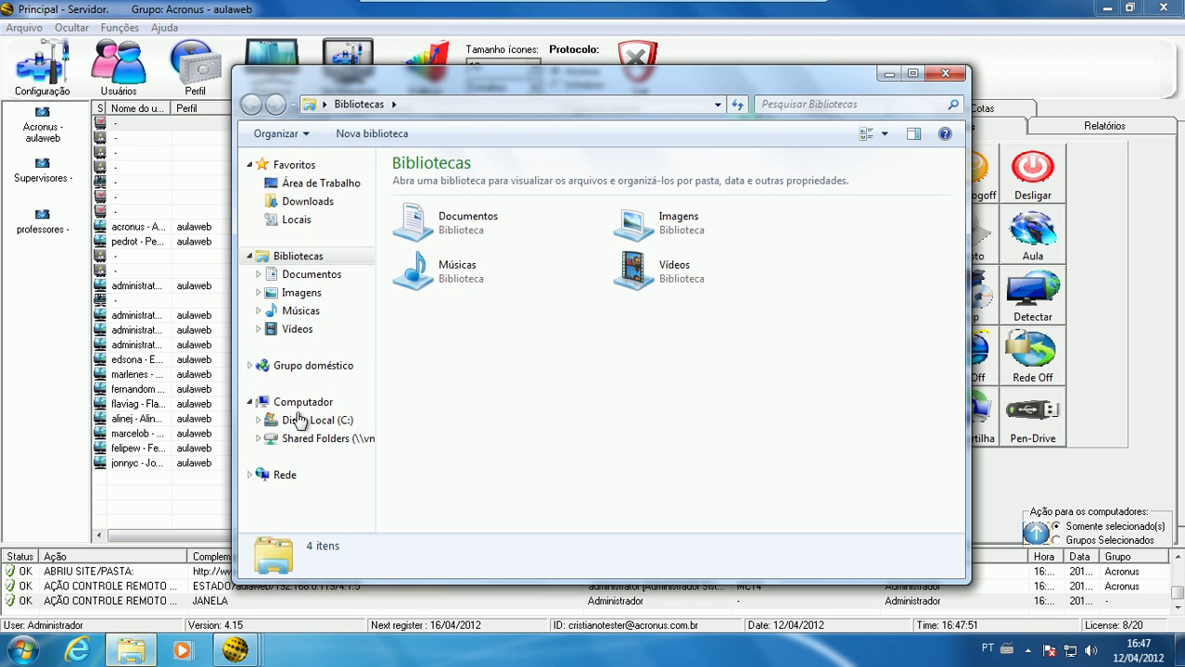
left_click(289, 478)
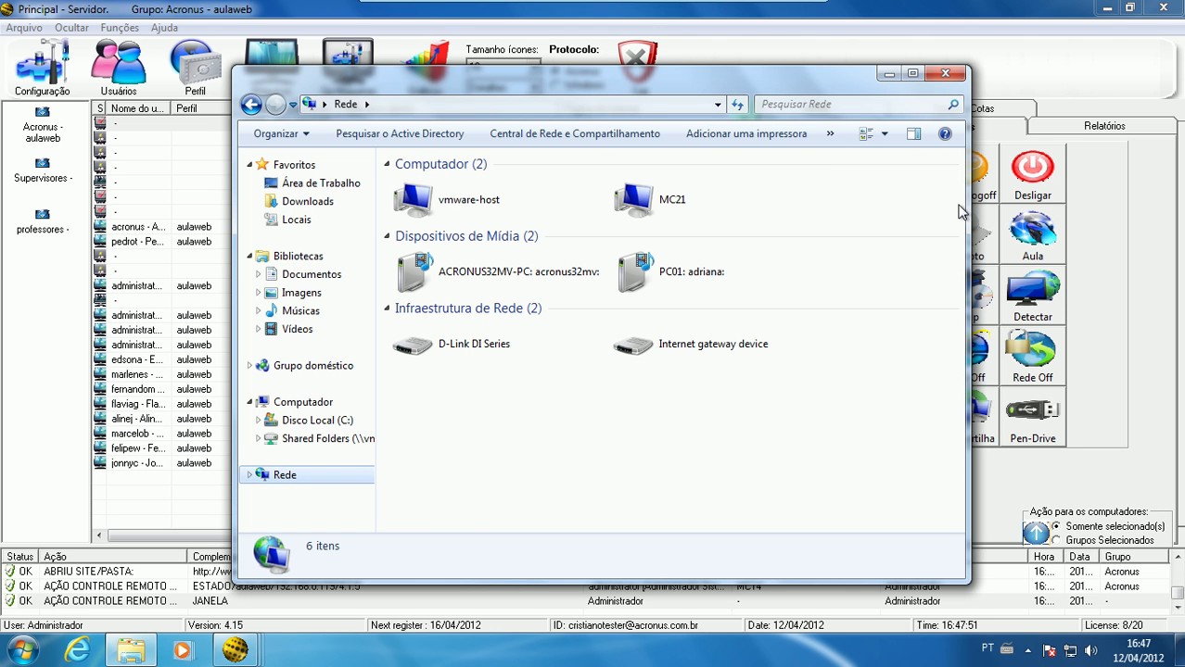
left_click(945, 73)
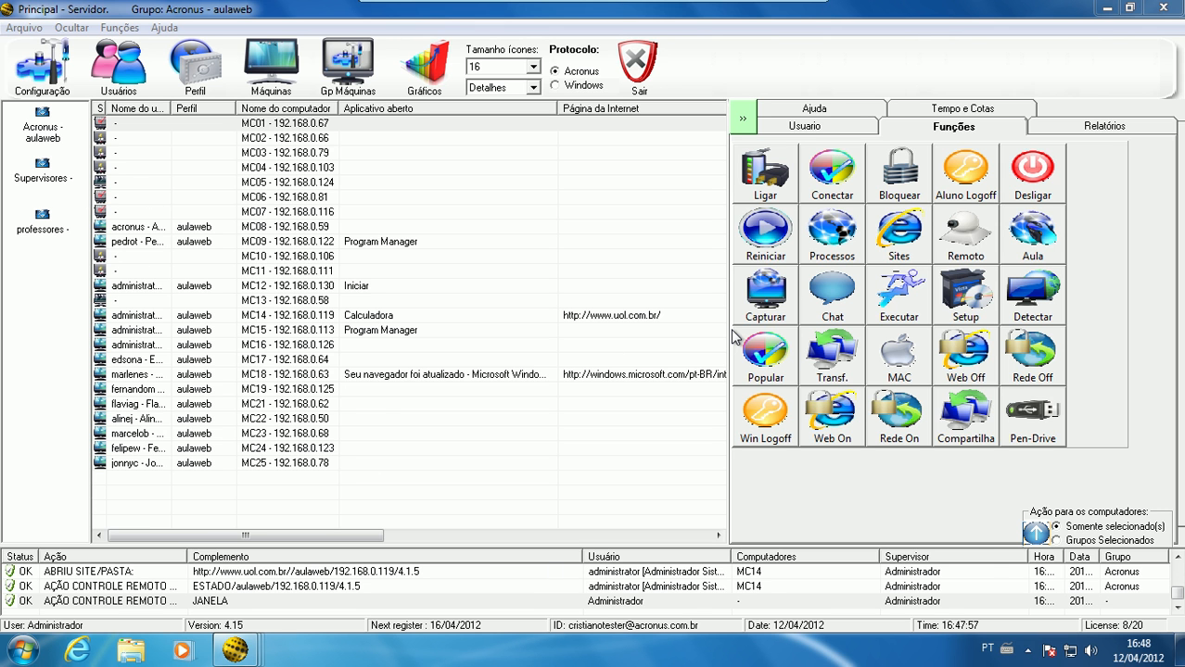
Open the profile population window, set its method to FileCopy - Dll, and minimize the window
left_click(762, 354)
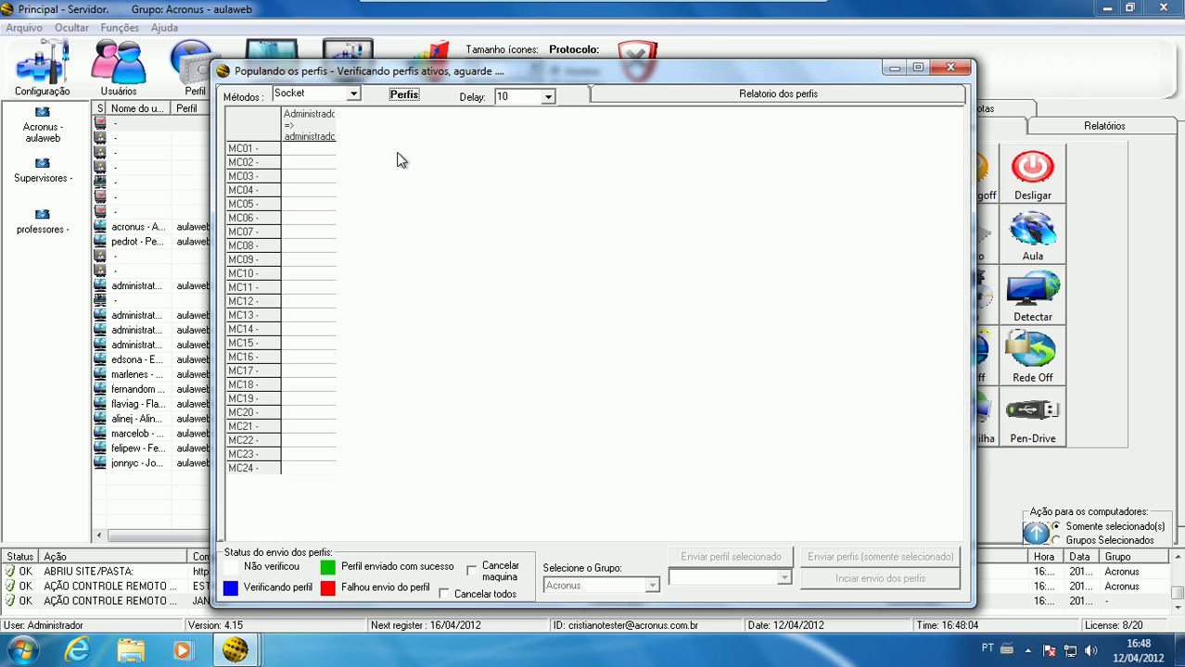
left_click_drag(476, 66, 683, 72)
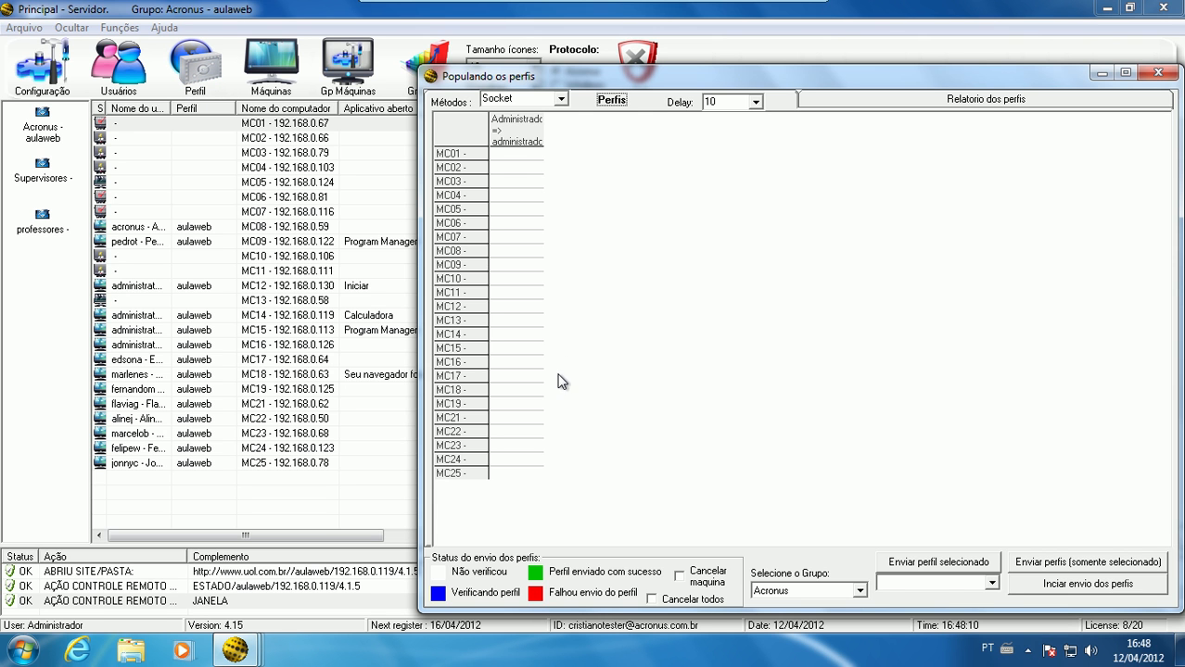
left_click(560, 100)
left_click(547, 110)
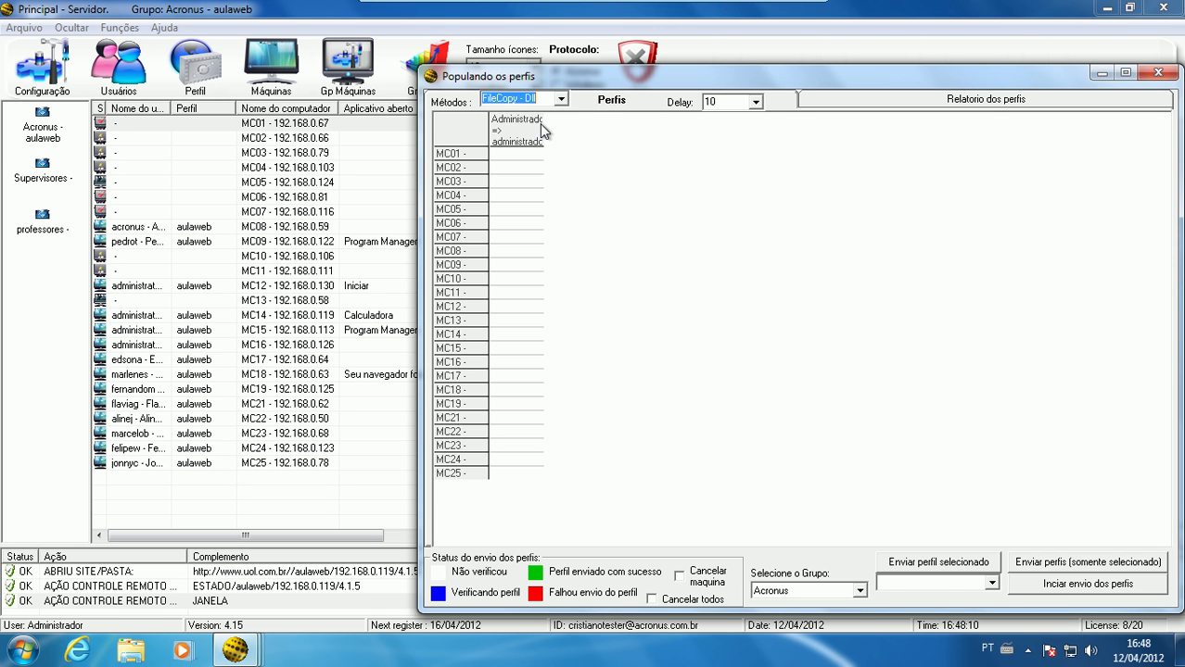
left_click_drag(593, 82, 428, 83)
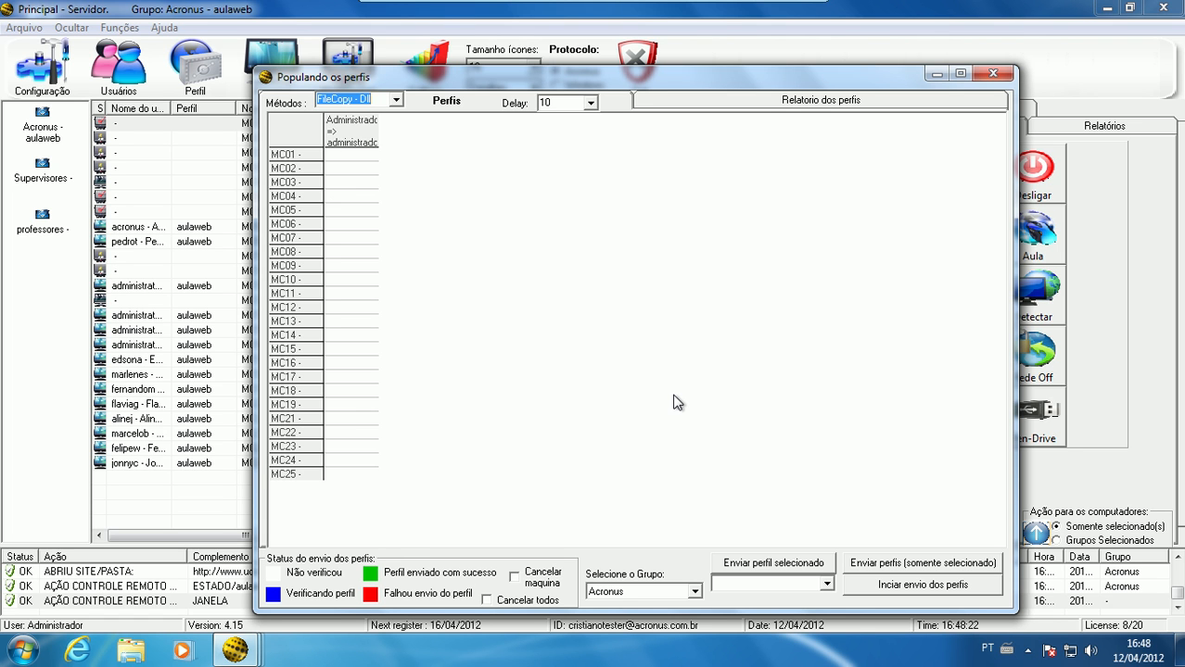
left_click(933, 74)
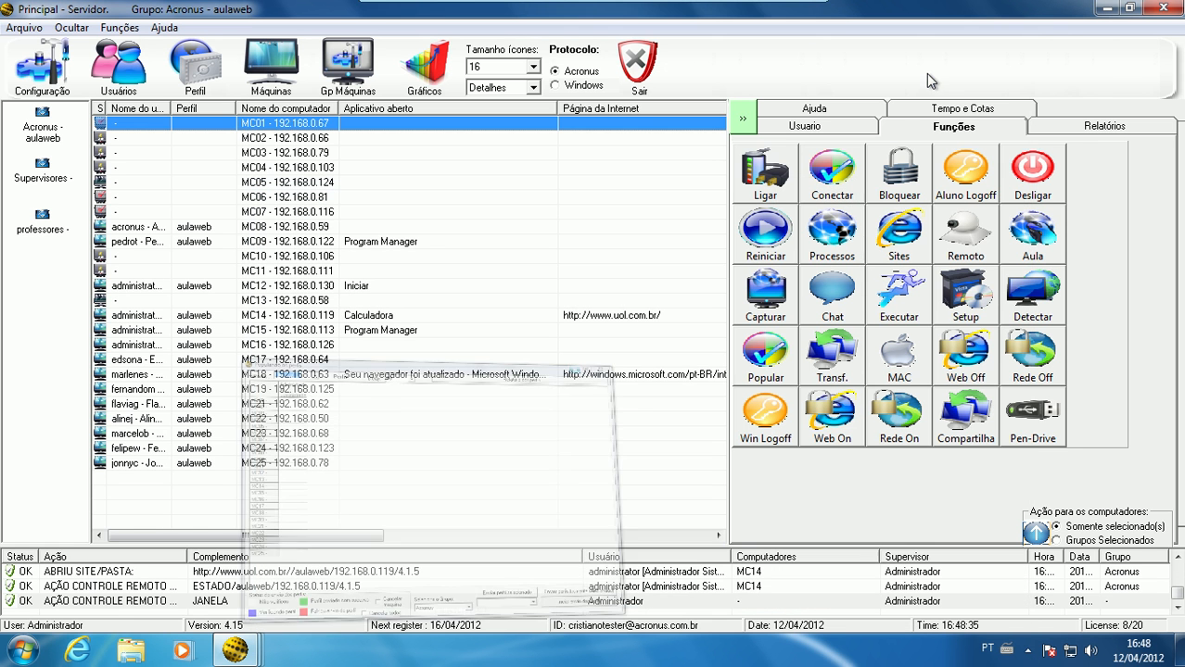
Open the file transfer window for the clients and add Setup_Acronus_415.exe to the files to send
left_click(267, 257)
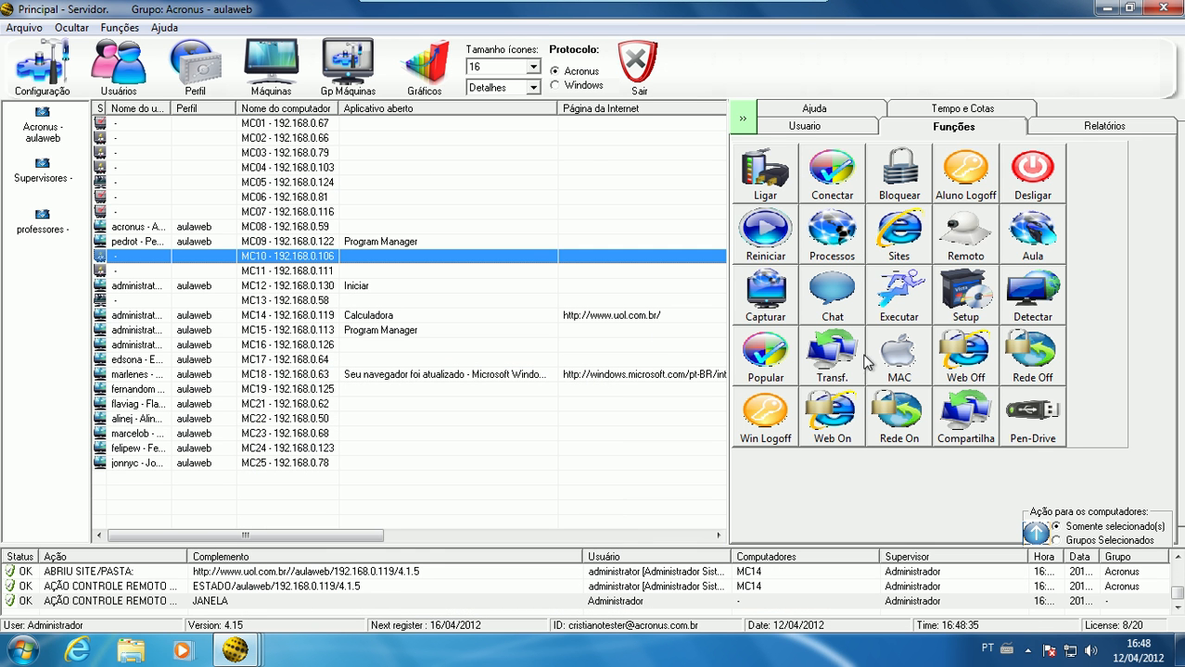
left_click(830, 370)
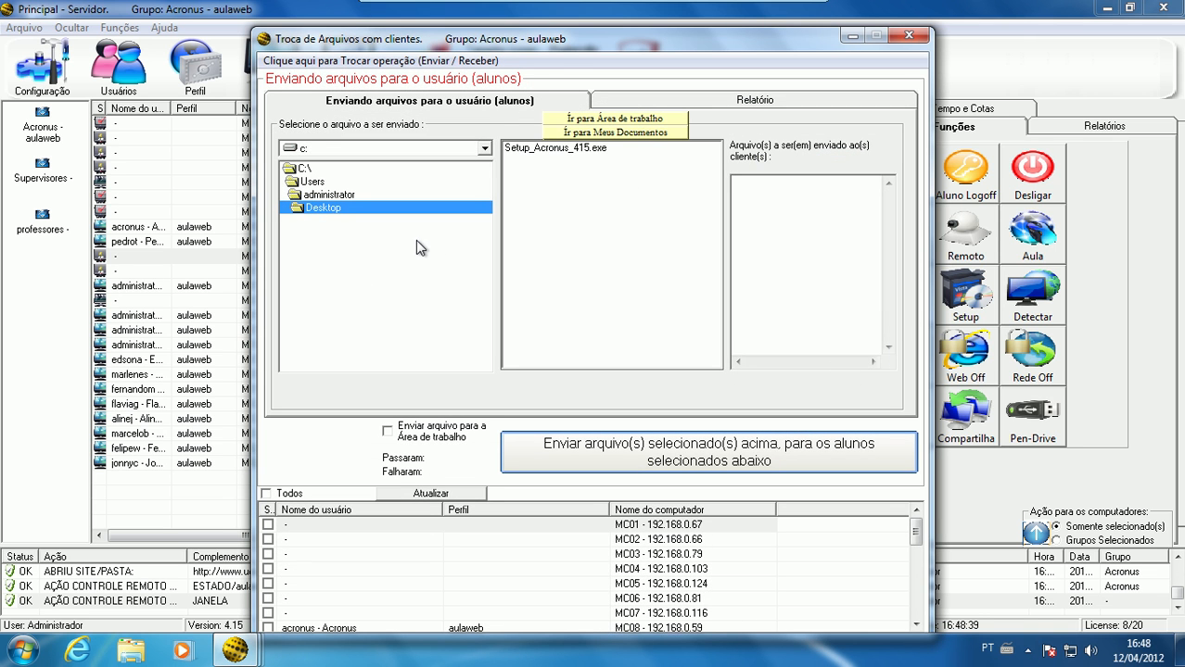
left_click_drag(572, 47, 564, 28)
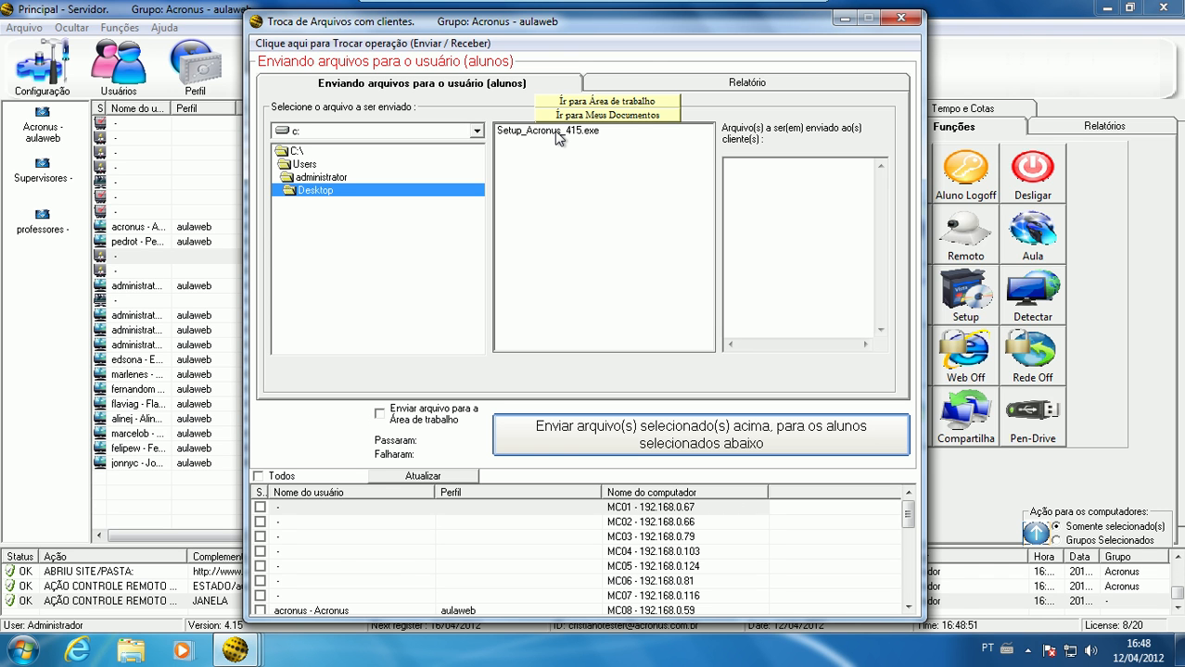
left_click_drag(561, 26, 522, 38)
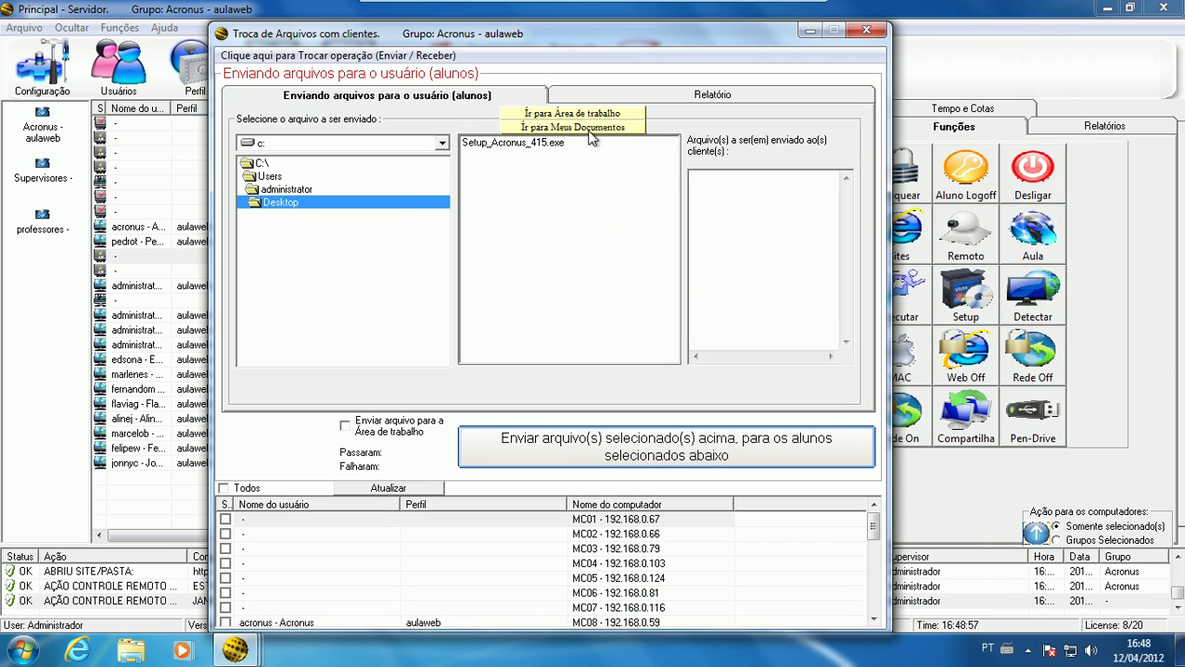
double_click(510, 143)
Browse through the Users folders to the root of C: and choose ProgRunXPCLIENTE.dat and prog_rest.dat as the files to send
left_click(285, 179)
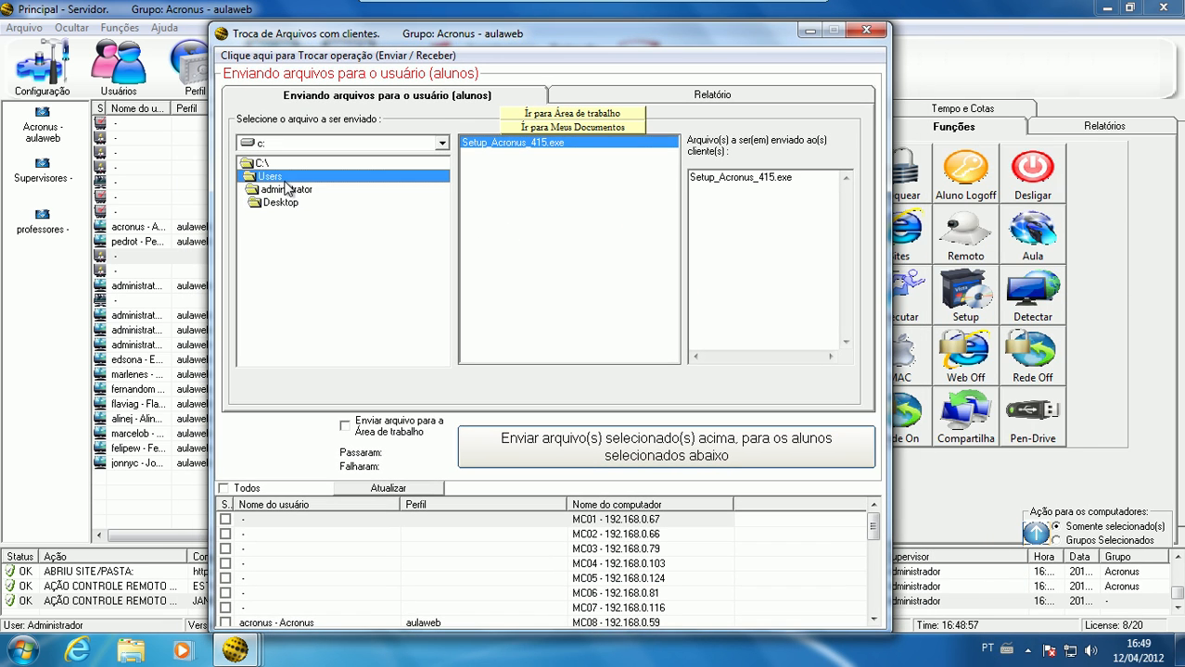
left_click(304, 191)
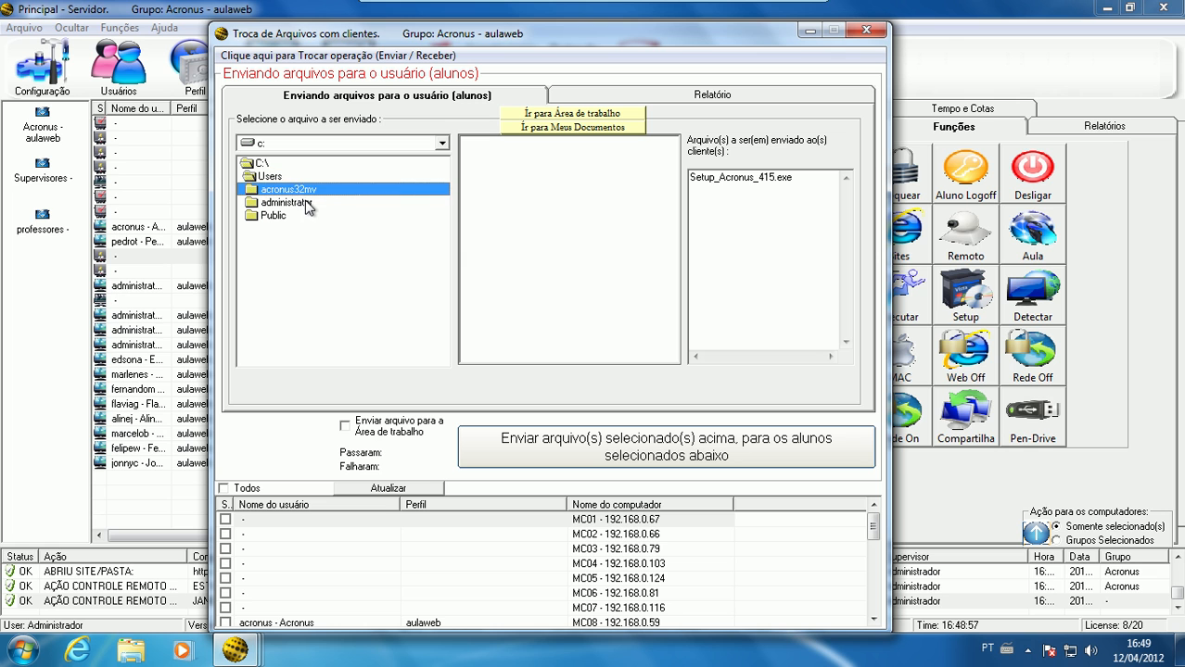
left_click(308, 203)
left_click(306, 215)
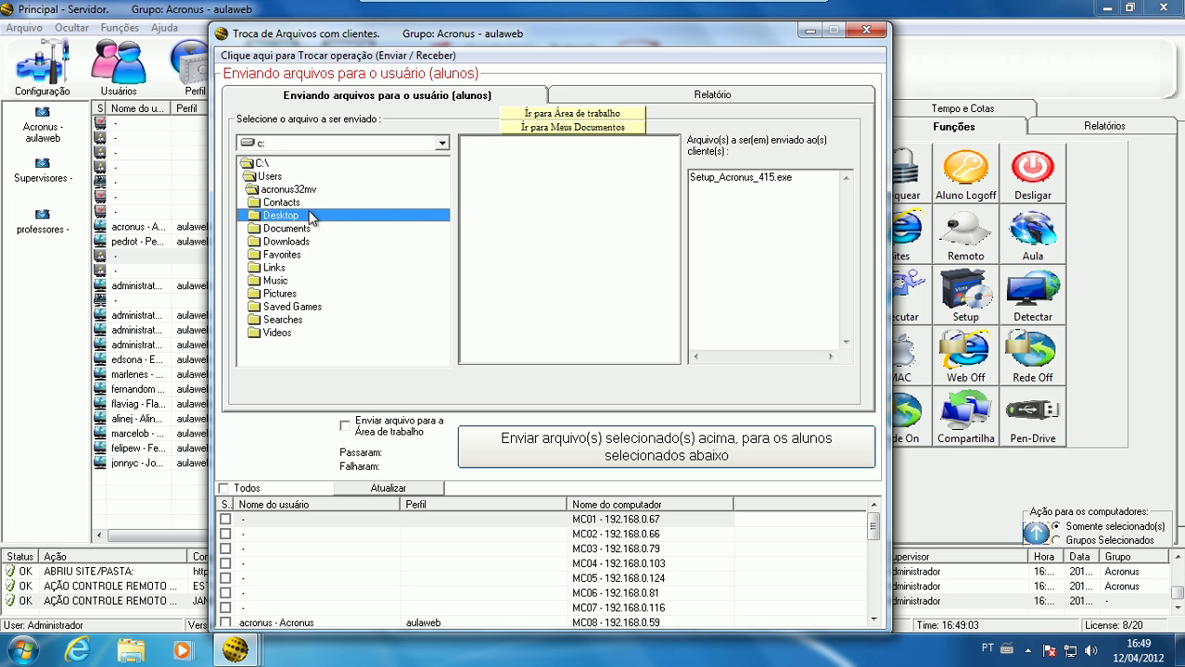
left_click(278, 165)
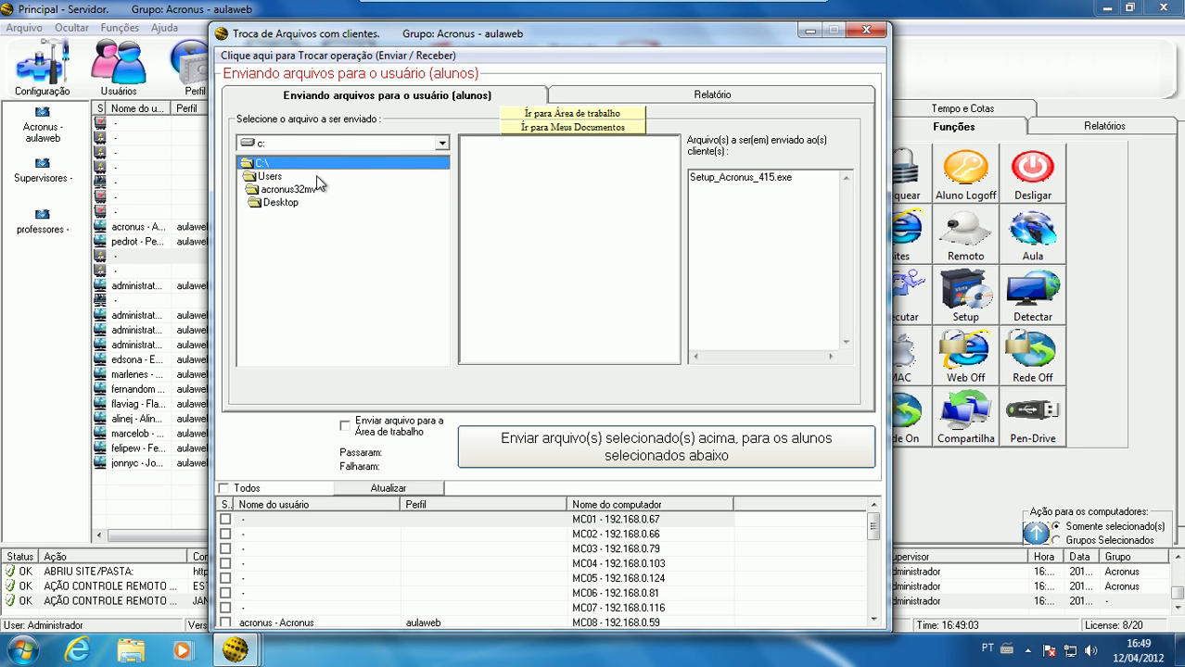
left_click(495, 198)
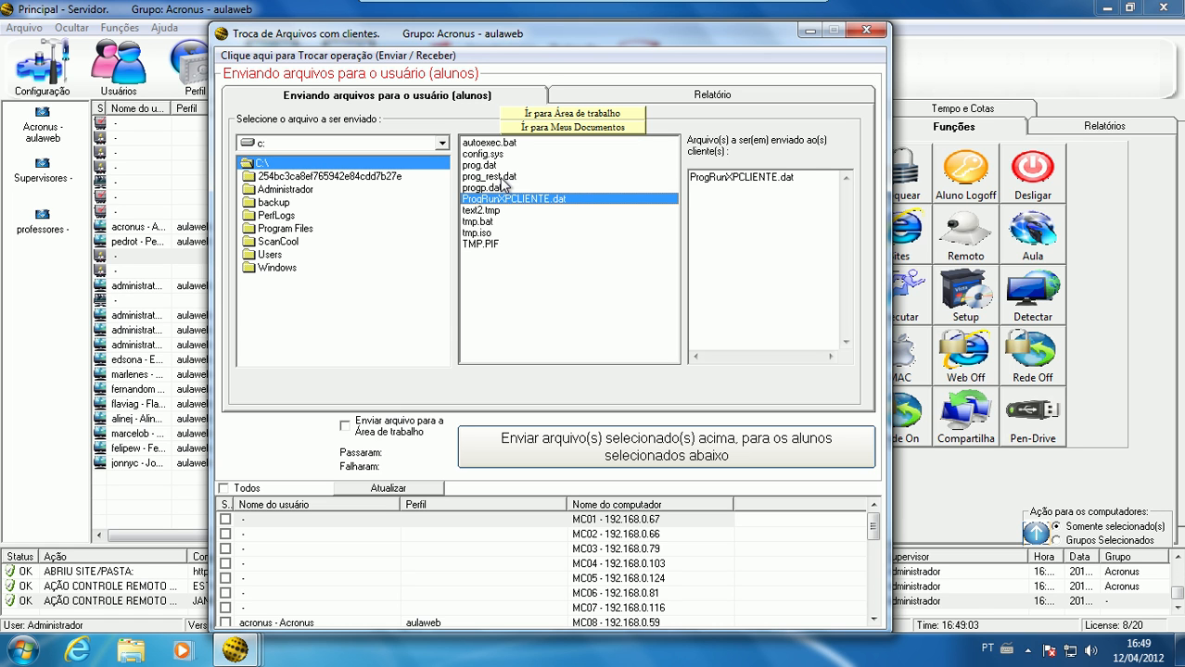
left_click(501, 177, "ctrl")
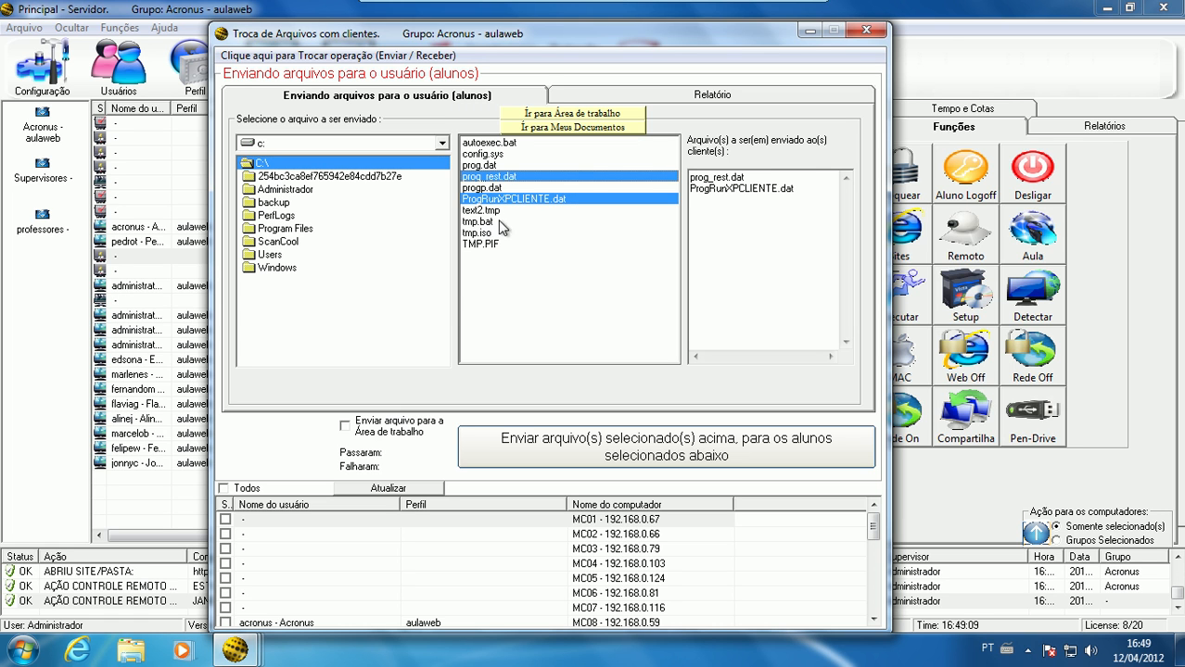
Enable sending the files to the Área de trabalho and mark MC16 and MC18 as recipients
left_click(386, 434)
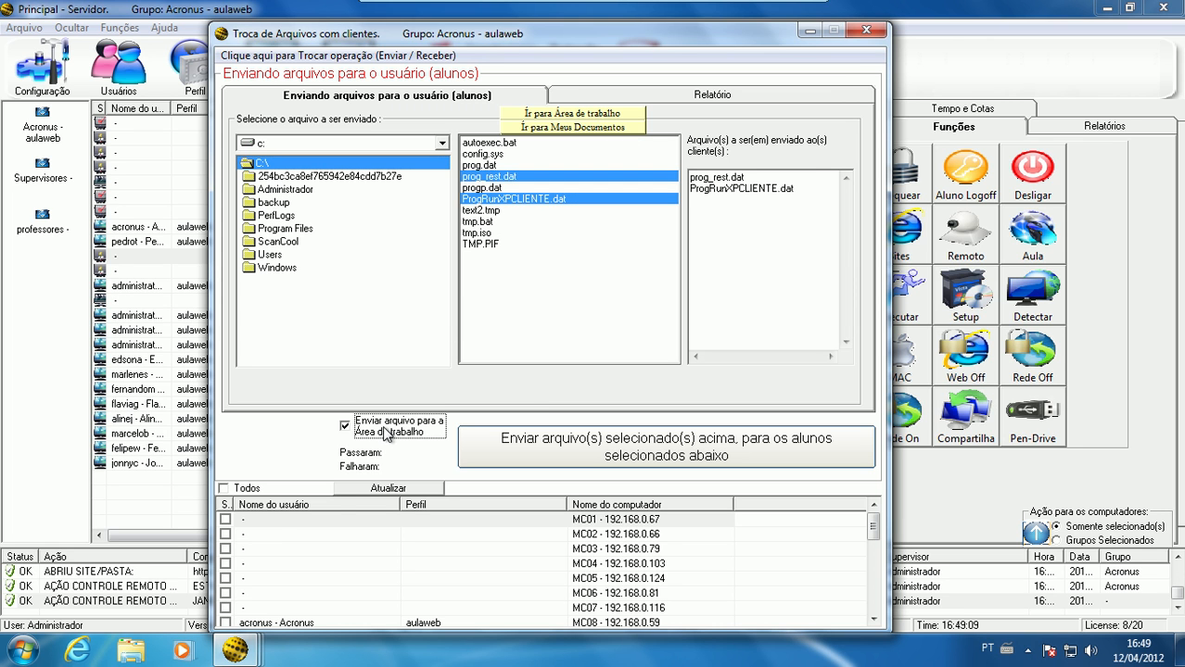
left_click(224, 622)
scroll(271, 557, "down", 4)
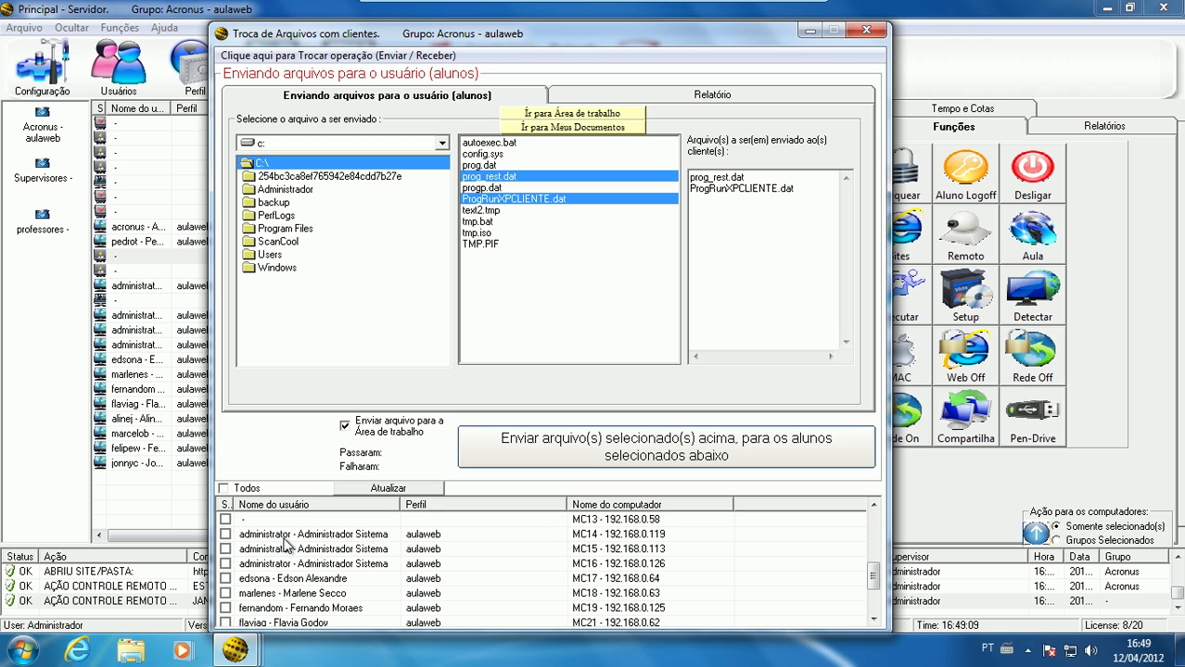
left_click(225, 563)
left_click(225, 594)
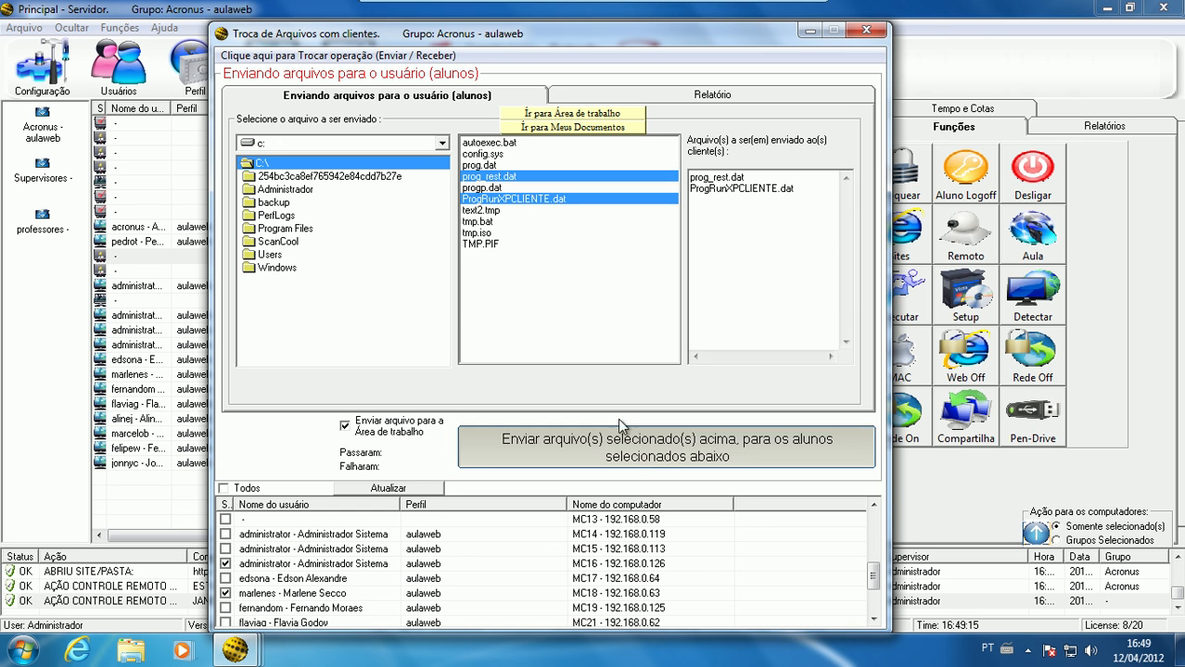
Check the transfer report, and switch the operation to receiving files from the students
left_click(724, 95)
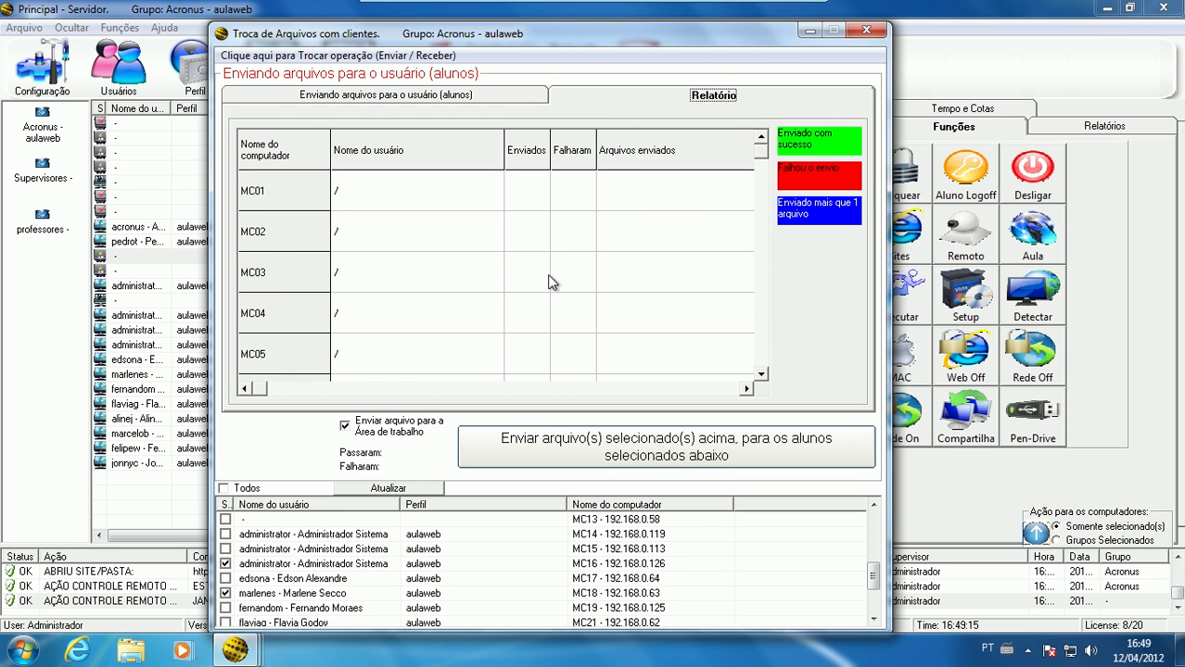
left_click(517, 93)
left_click(290, 72)
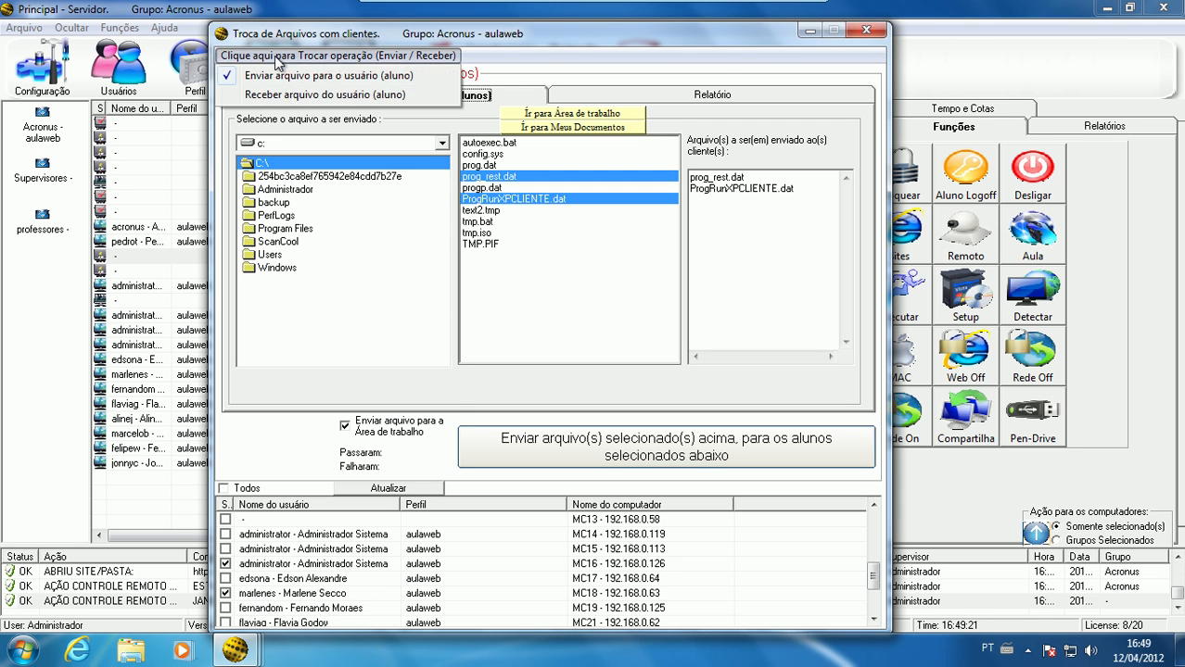
left_click(288, 95)
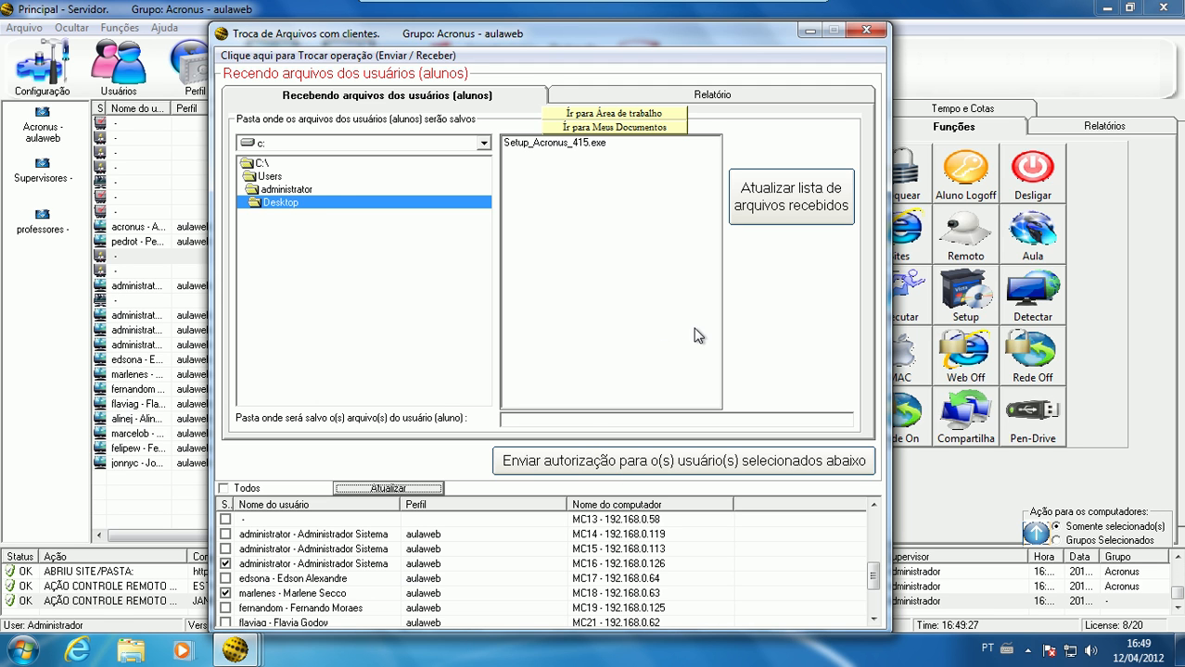
Set the save folder for received files to C:\Users\administrator\Desktop, review the available drives, and close the file transfer window
double_click(313, 190)
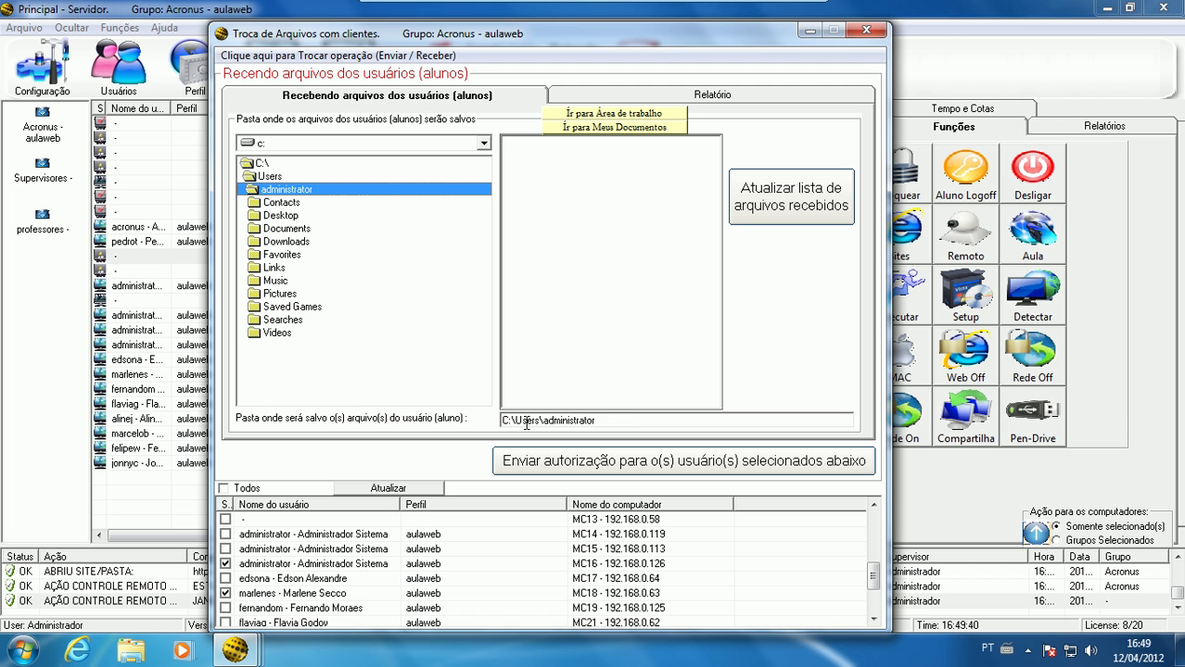
double_click(317, 216)
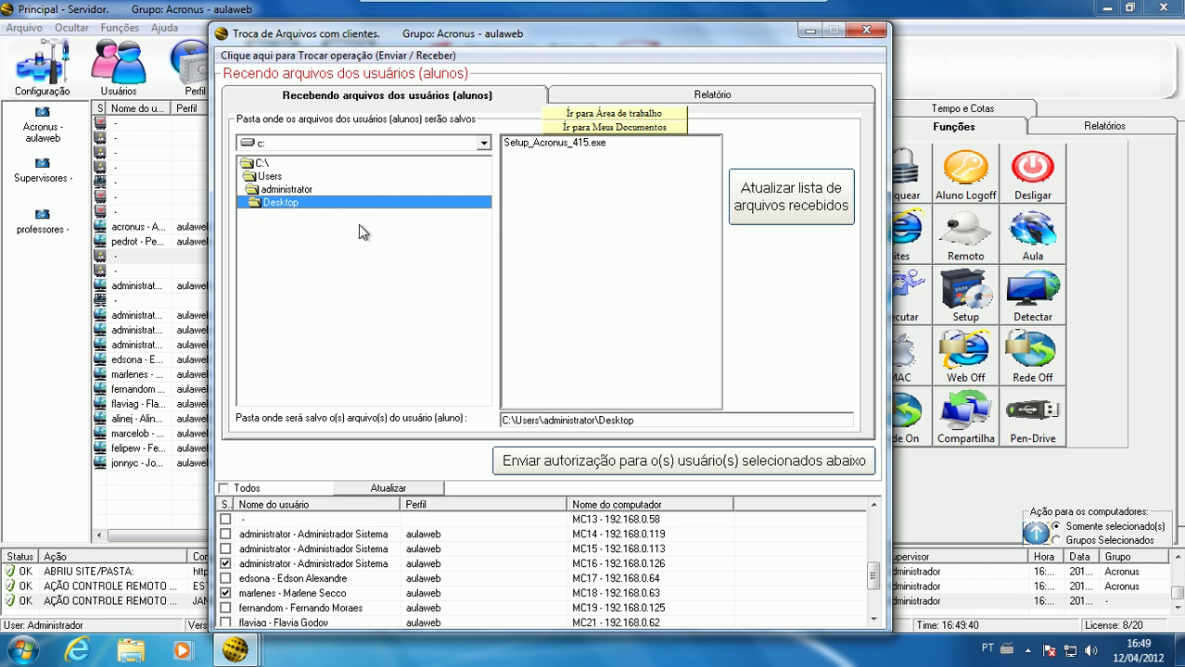
left_click(484, 145)
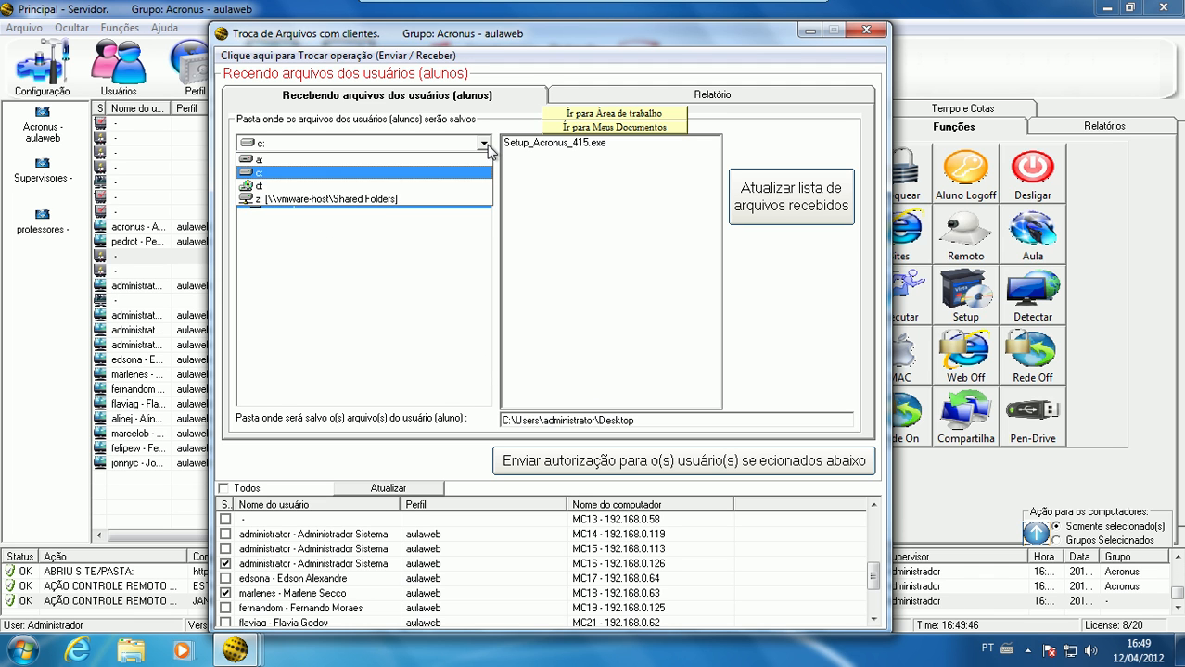
left_click(485, 145)
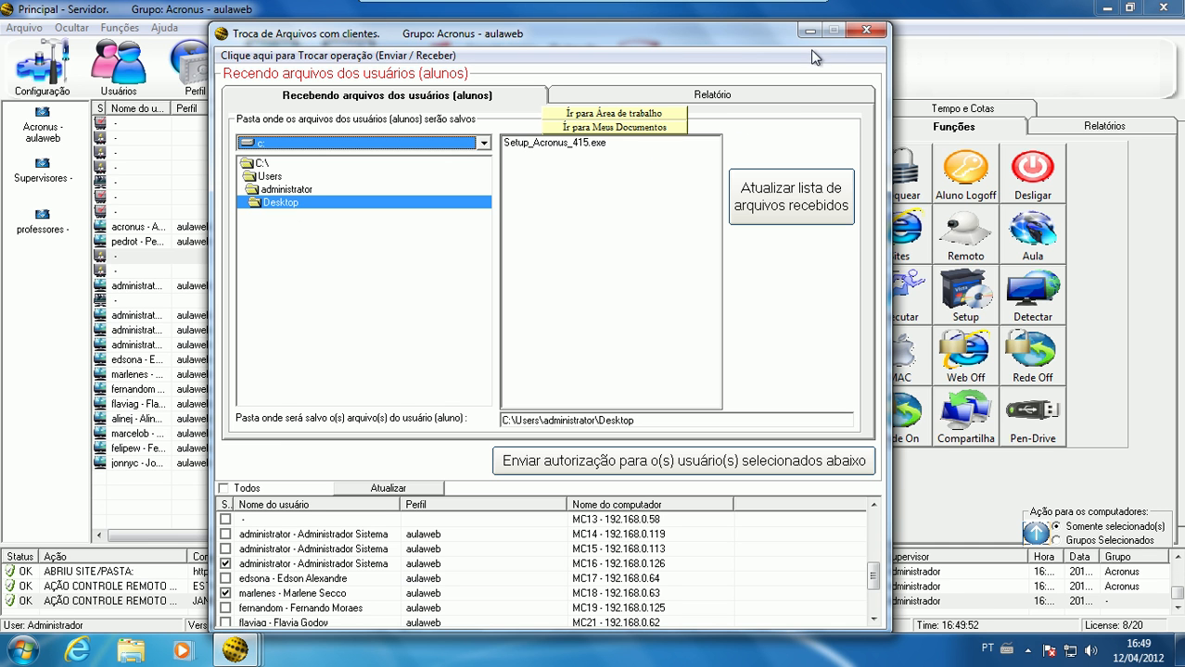
left_click(865, 33)
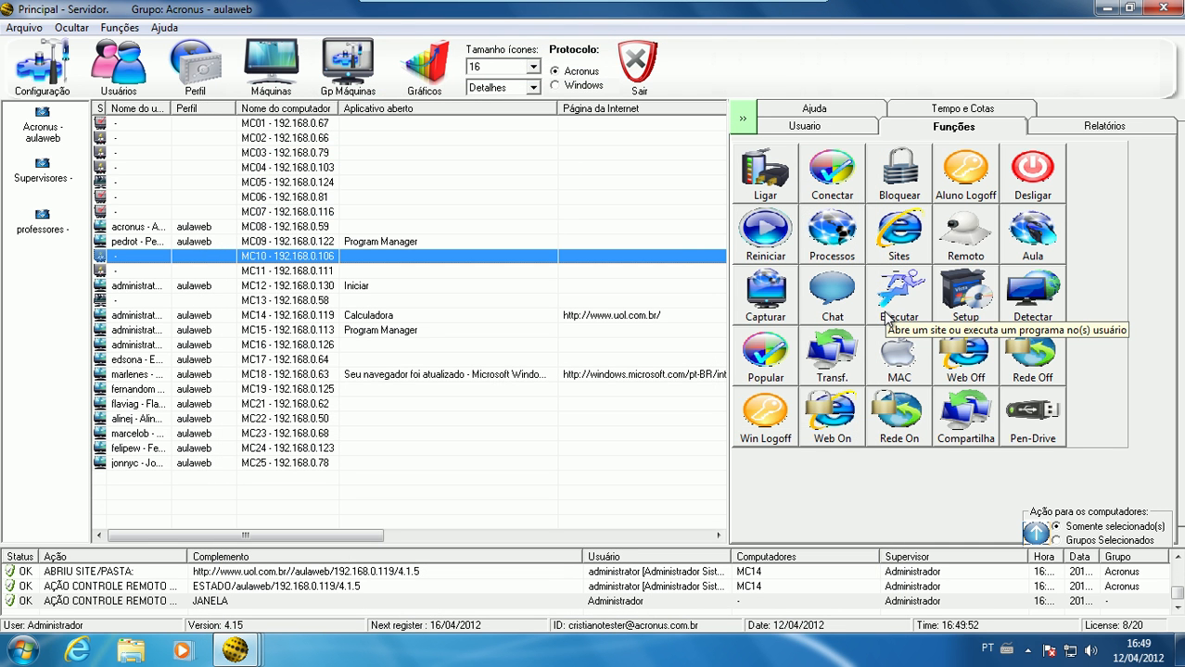
Open the MAC profile configuration, accept verifying the active profiles, and view the program blocking settings
left_click(897, 356)
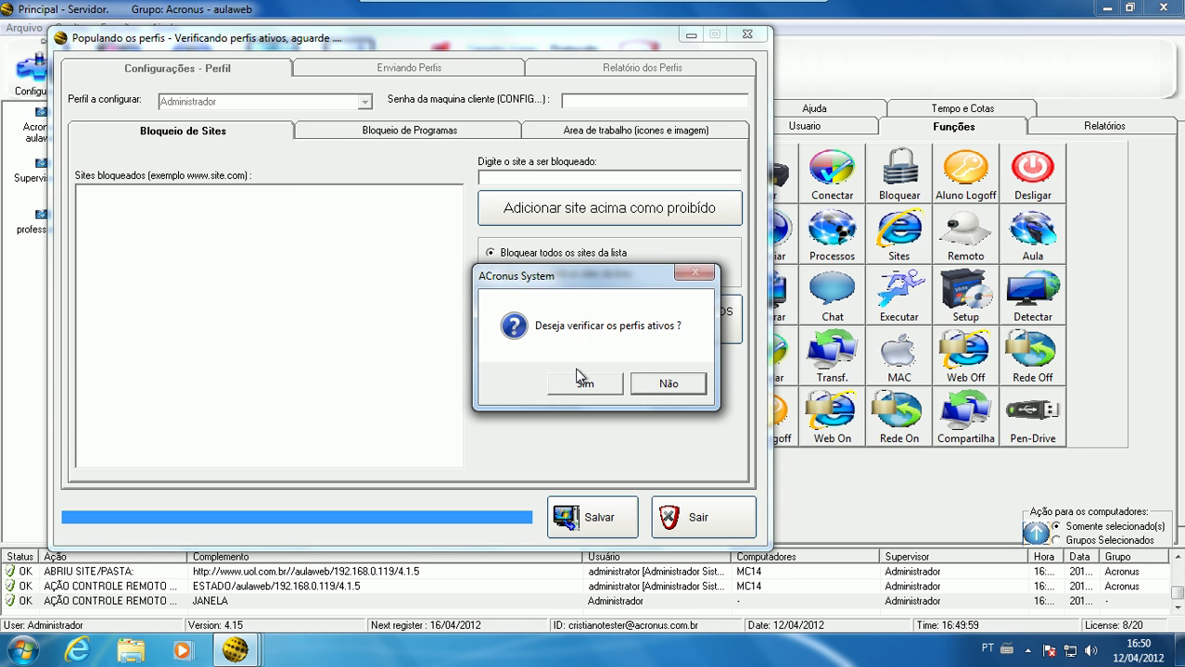
left_click(583, 386)
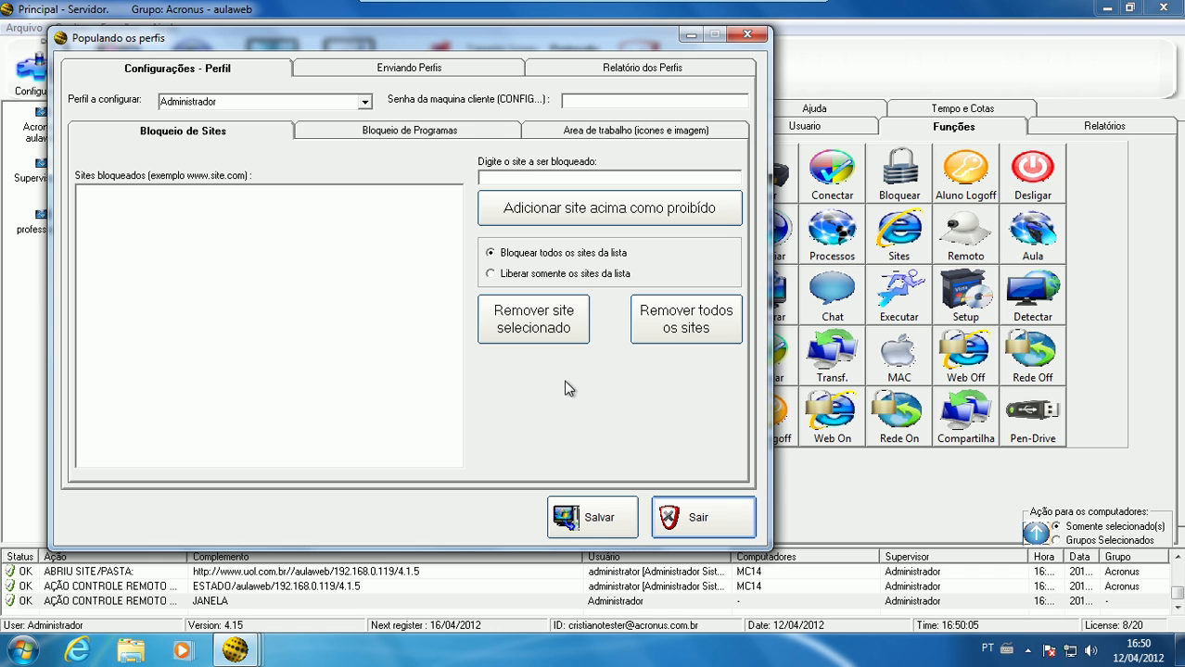
left_click(390, 134)
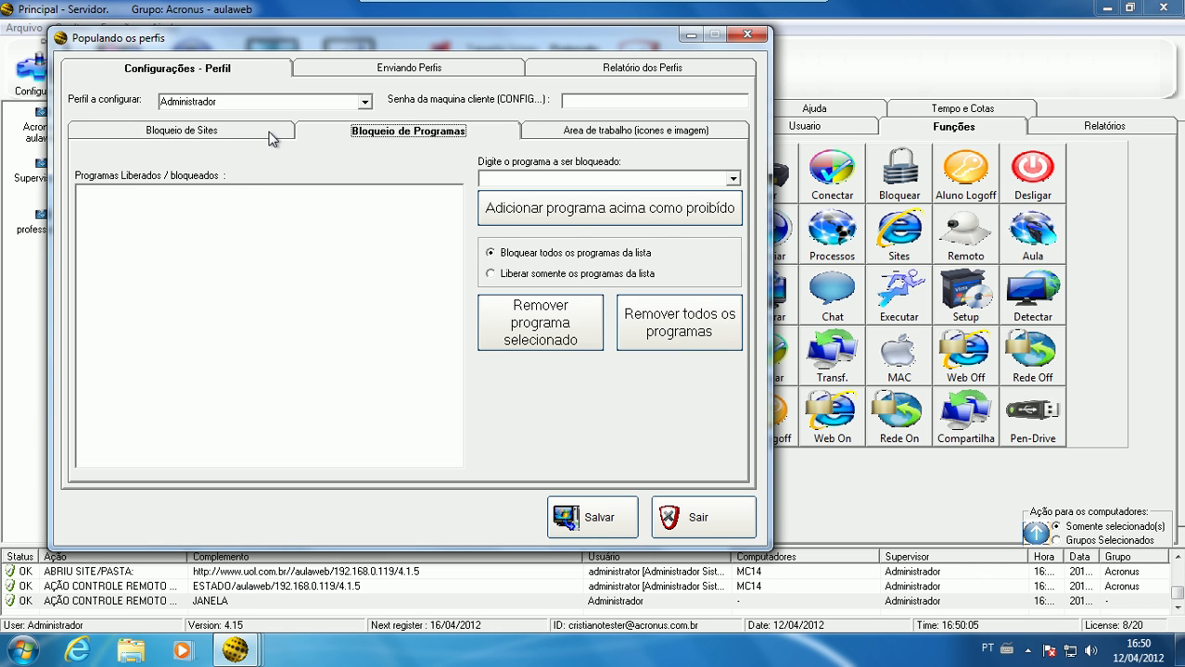
Review the program blocking, desktop and site blocking settings of the Administrador profile
left_click(269, 138)
left_click(382, 135)
left_click(558, 134)
left_click(481, 134)
left_click(602, 99)
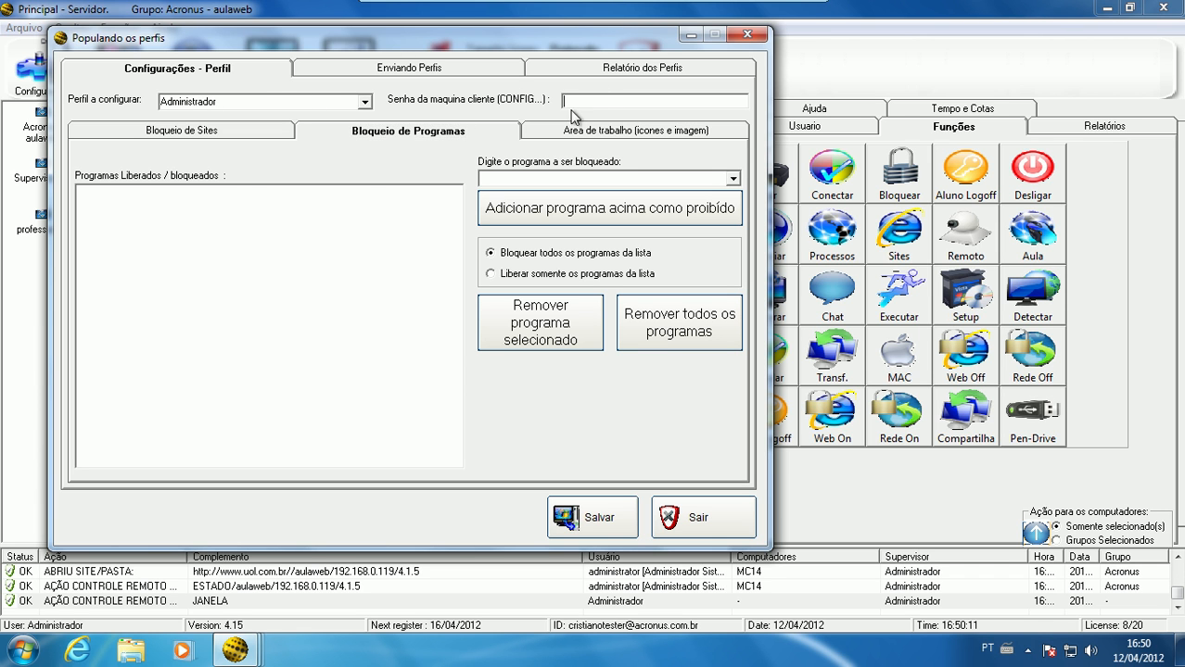
left_click(167, 134)
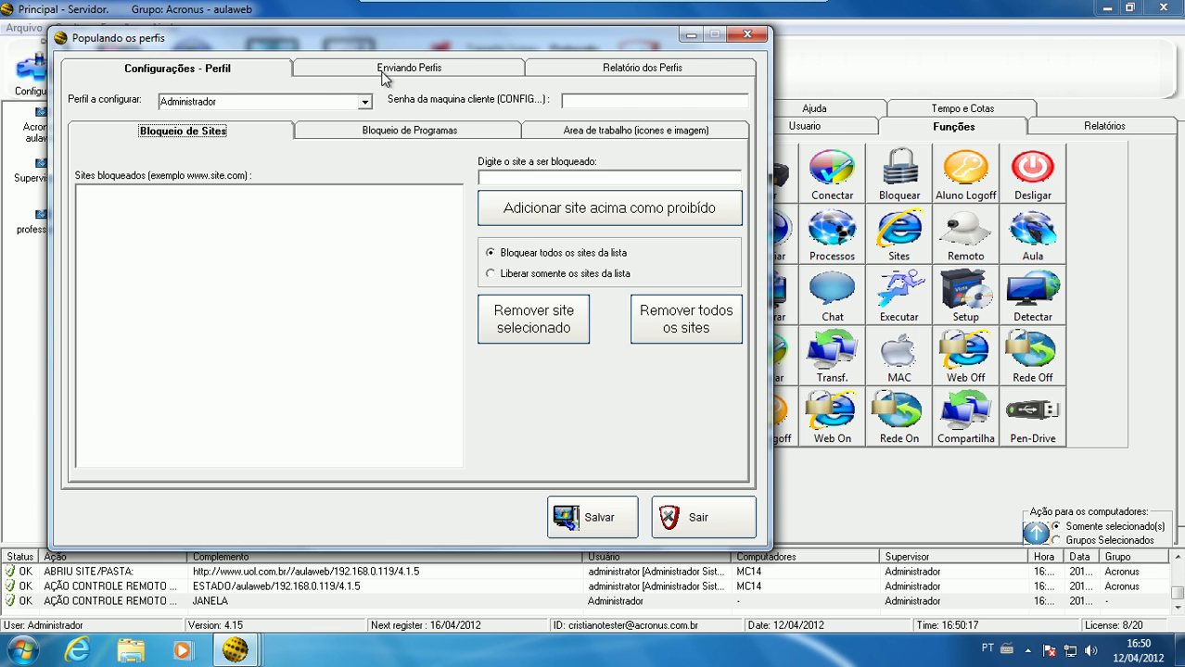
View the computers available for profile sending in the Supervisores group, and return to the Acronus group
left_click(384, 75)
left_click(177, 105)
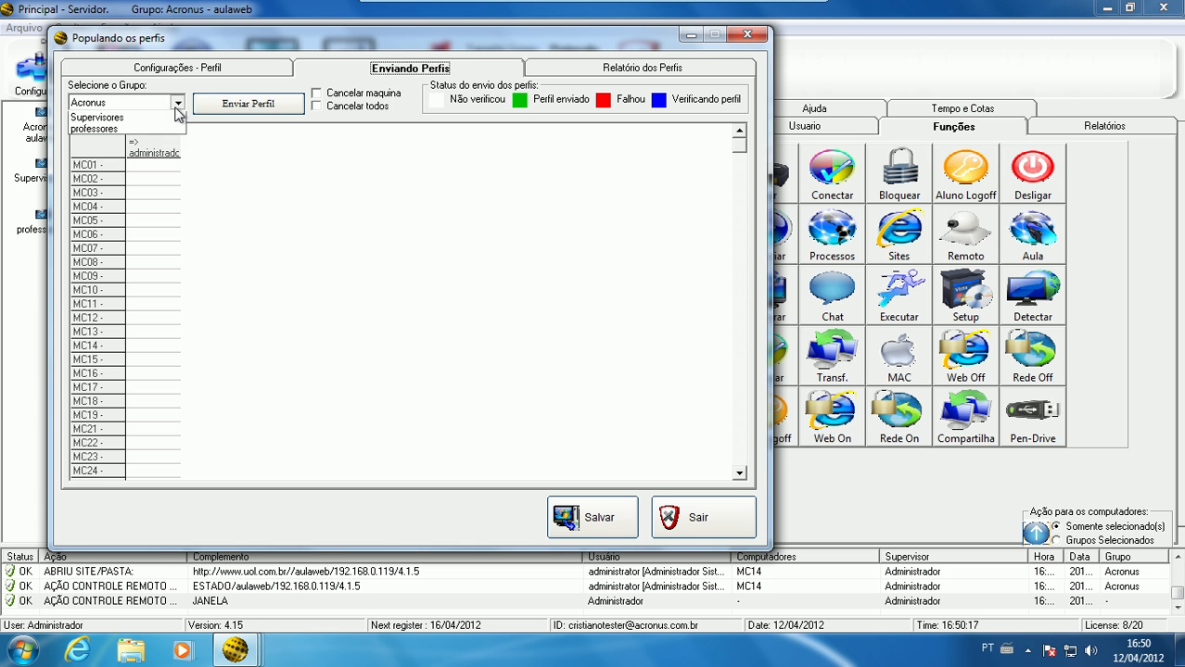
left_click(176, 129)
left_click(165, 102)
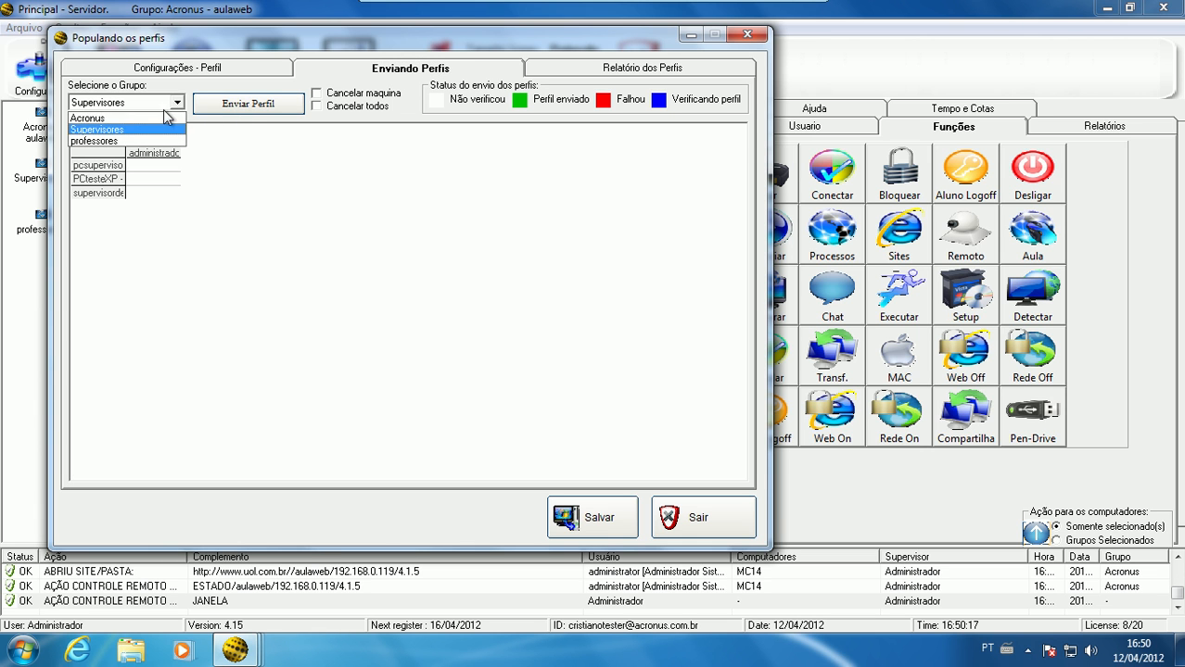
left_click(163, 118)
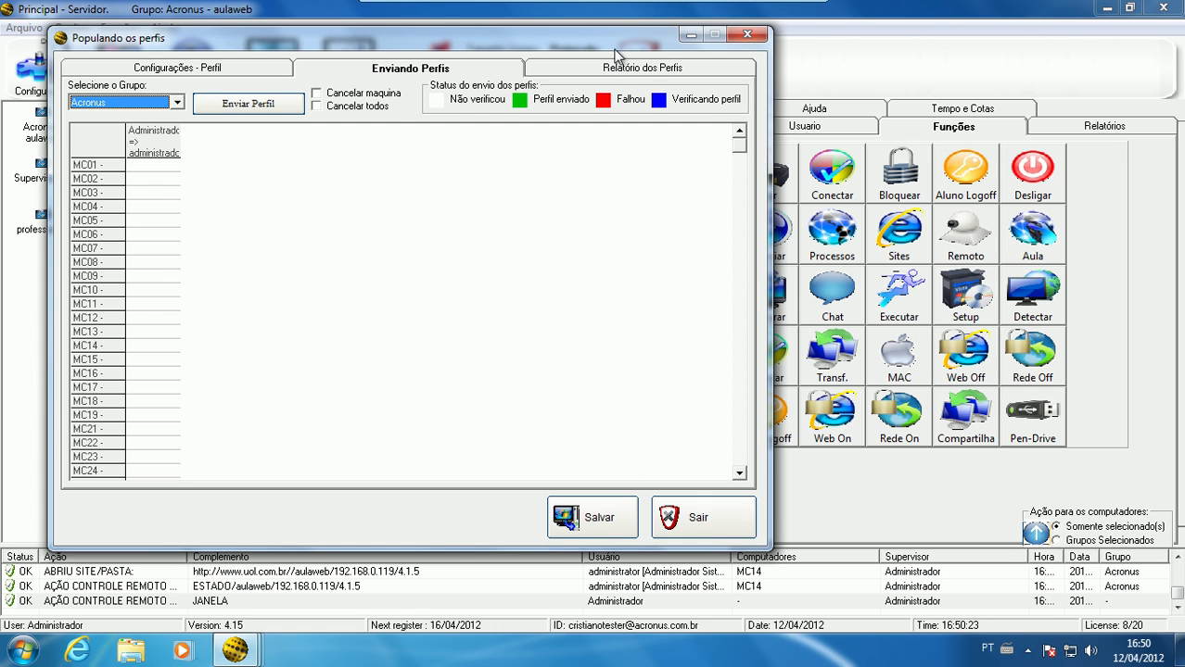
Review the profile configuration, profile sending and profile report pages, and close the profile population window
left_click_drag(613, 42, 433, 42)
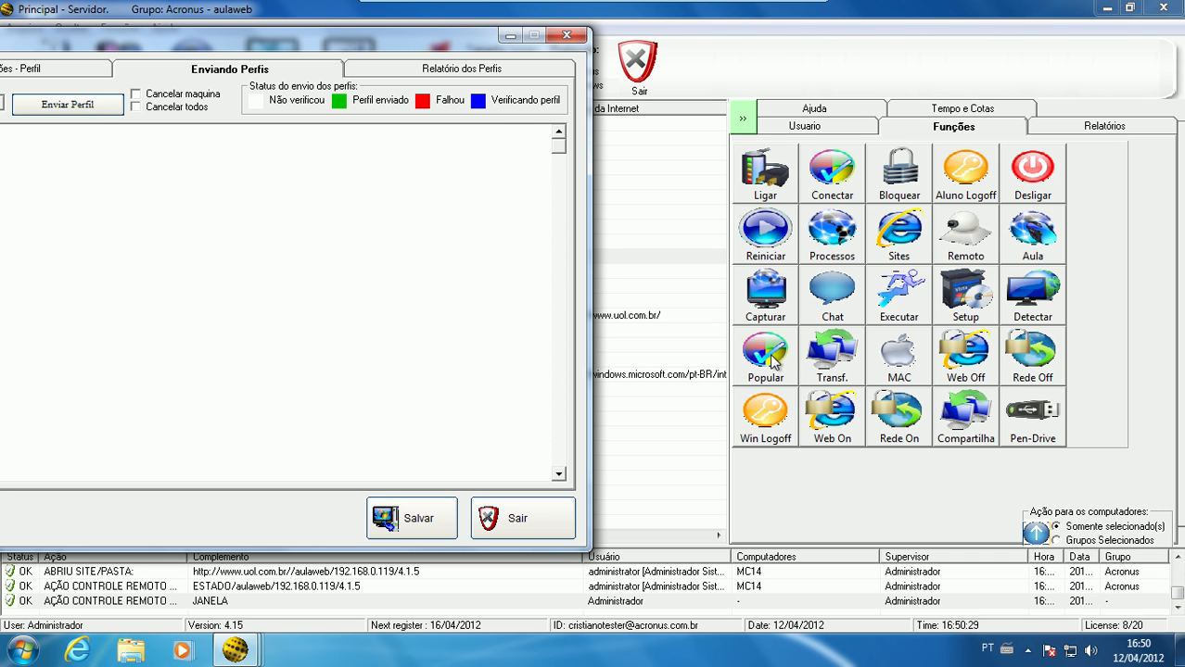
left_click_drag(451, 37, 849, 78)
left_click(480, 105)
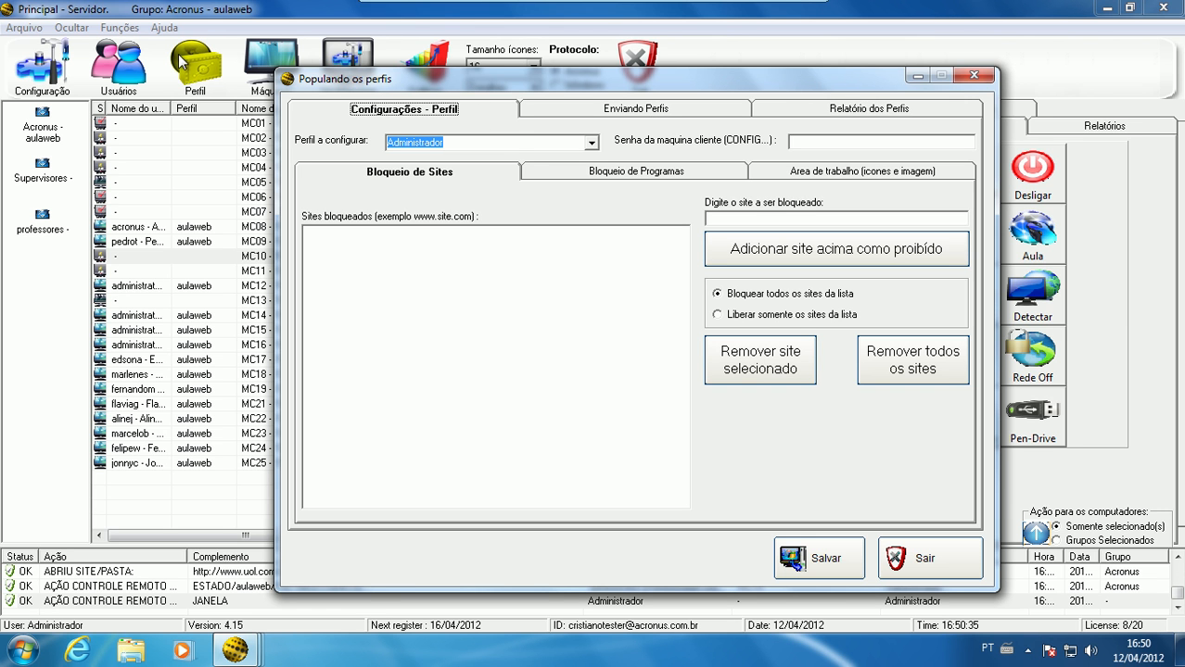
left_click_drag(496, 81, 204, 234)
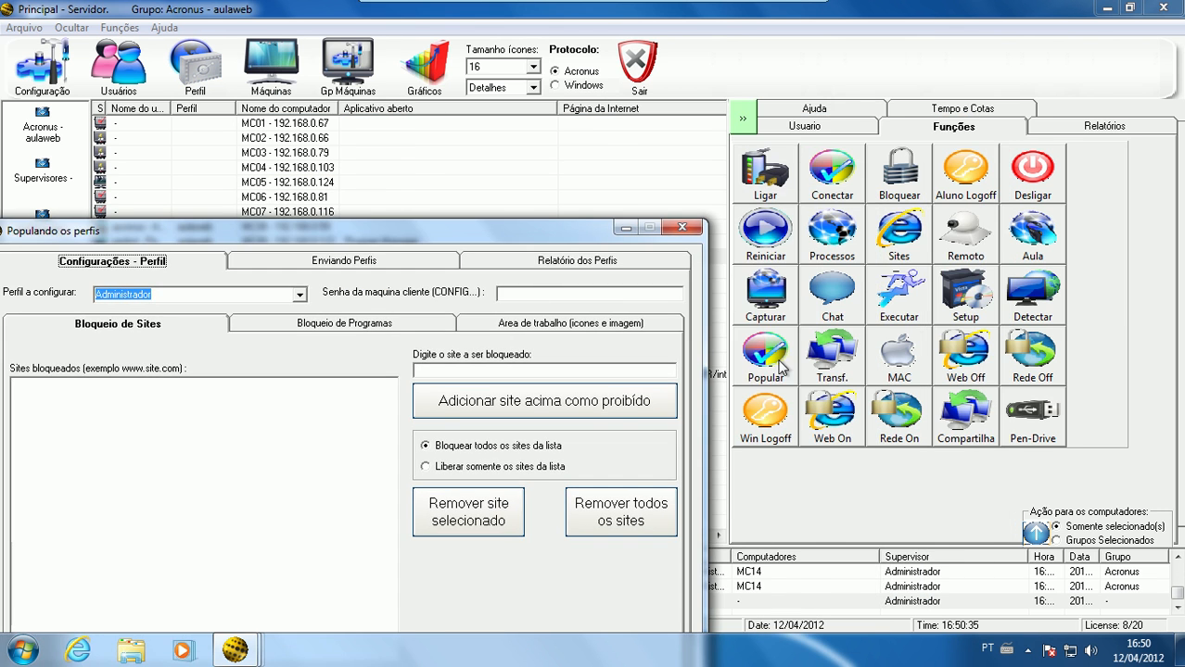
left_click_drag(526, 230, 879, 97)
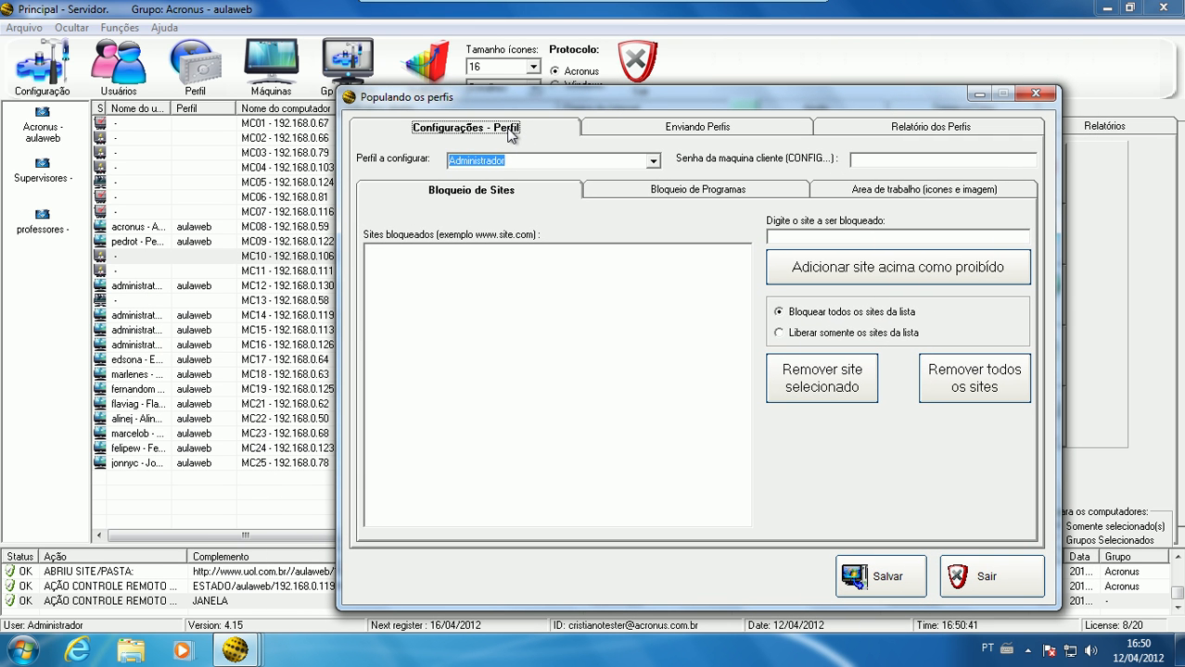
left_click(634, 128)
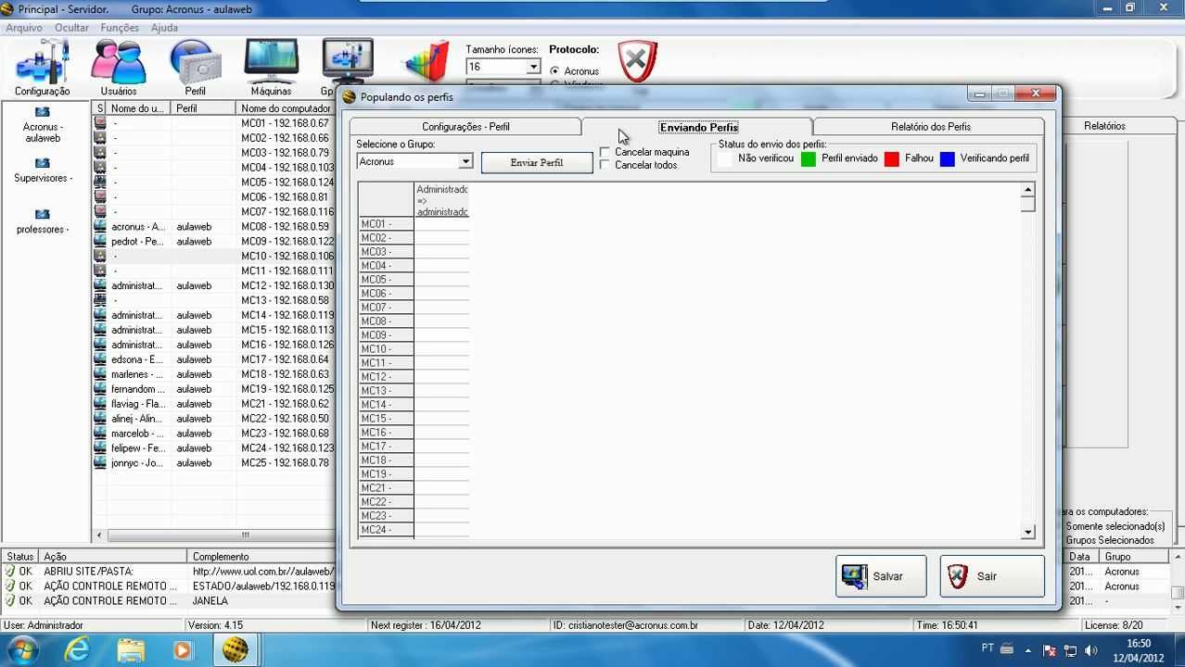
left_click(861, 127)
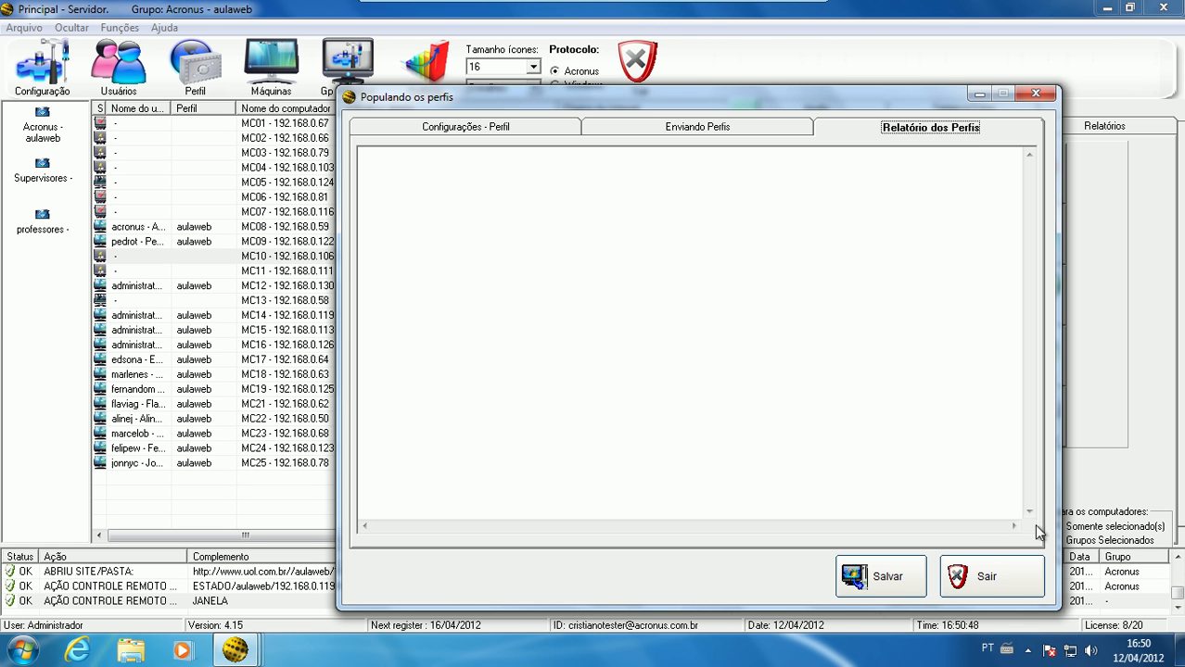
left_click(1010, 566)
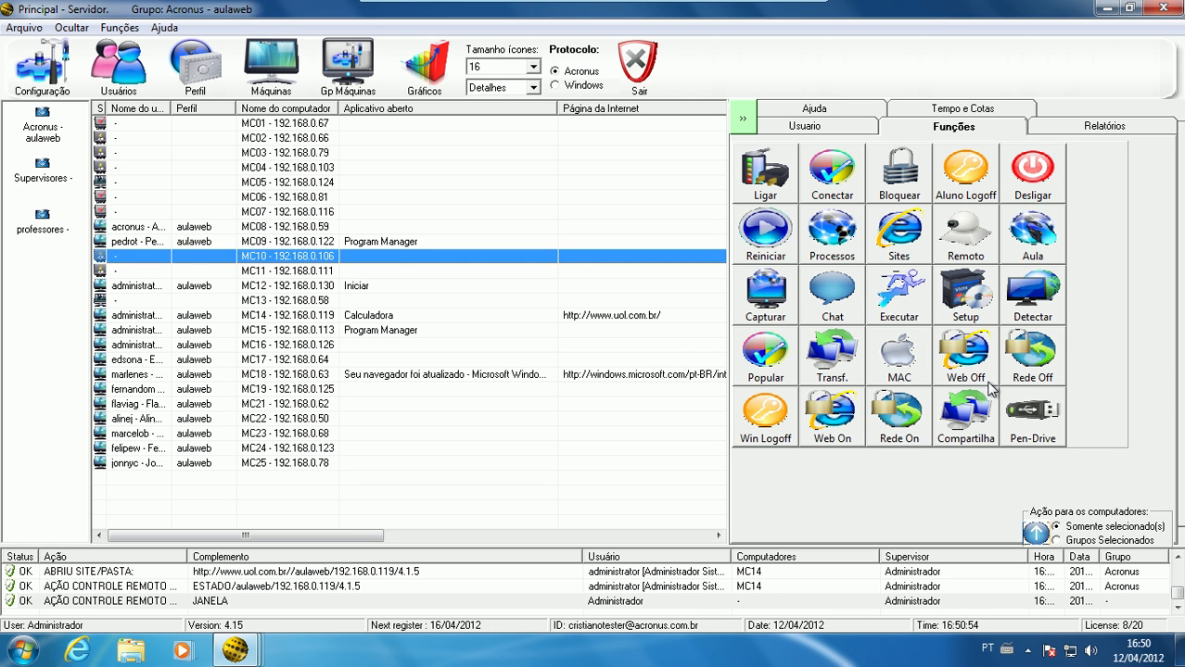
Select computers MC12 and MC18 and open the sharing of files and folders with the students
left_click(330, 288)
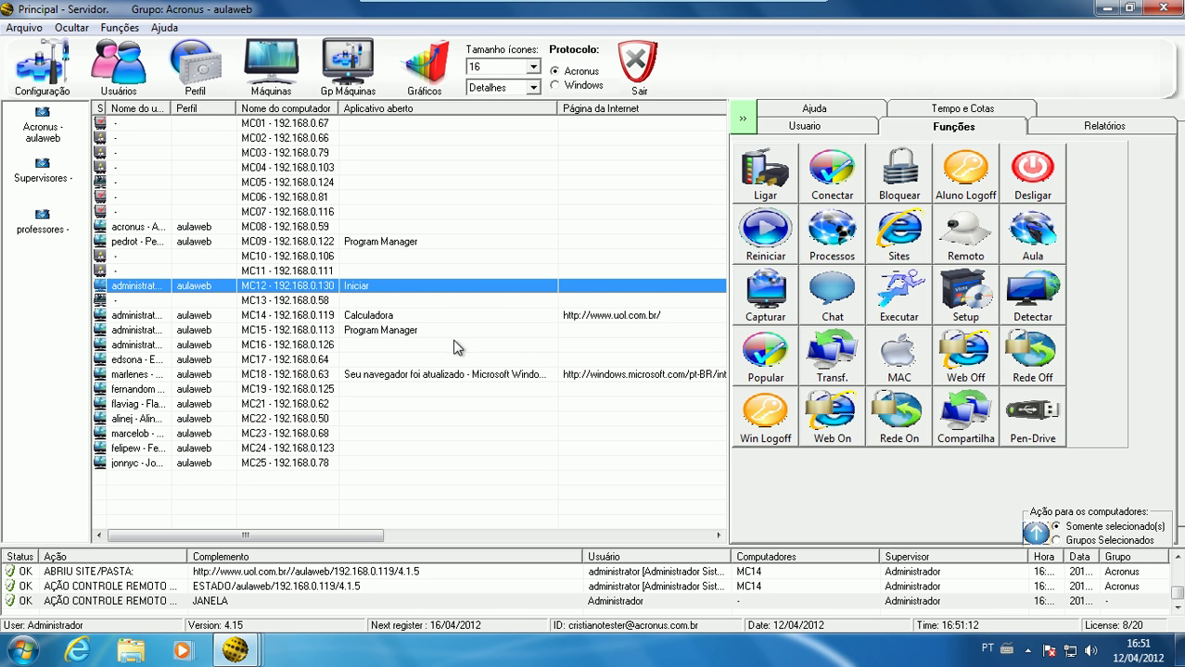
left_click(1037, 373)
left_click(469, 374, "ctrl")
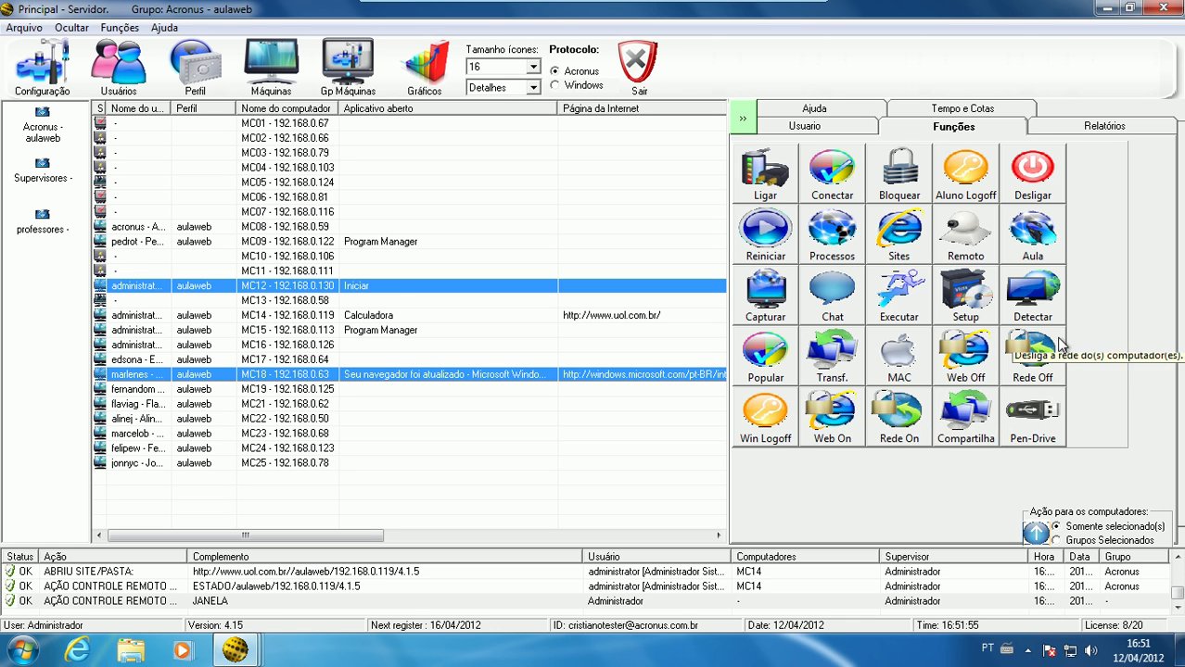
left_click(962, 428)
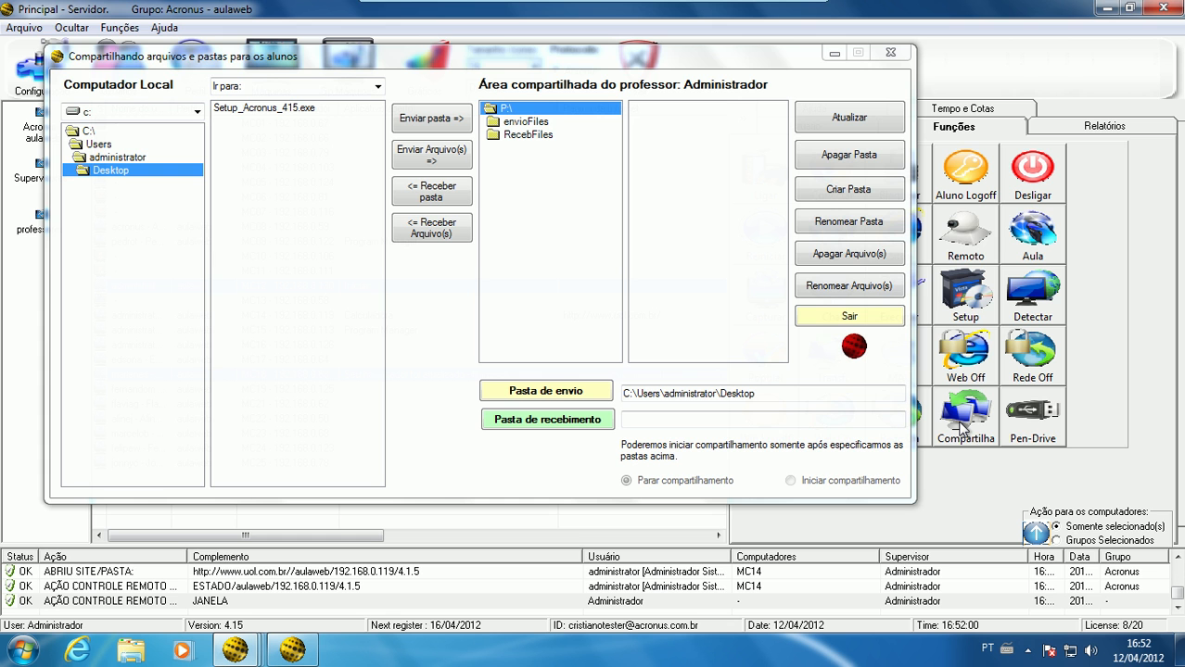
left_click(784, 57)
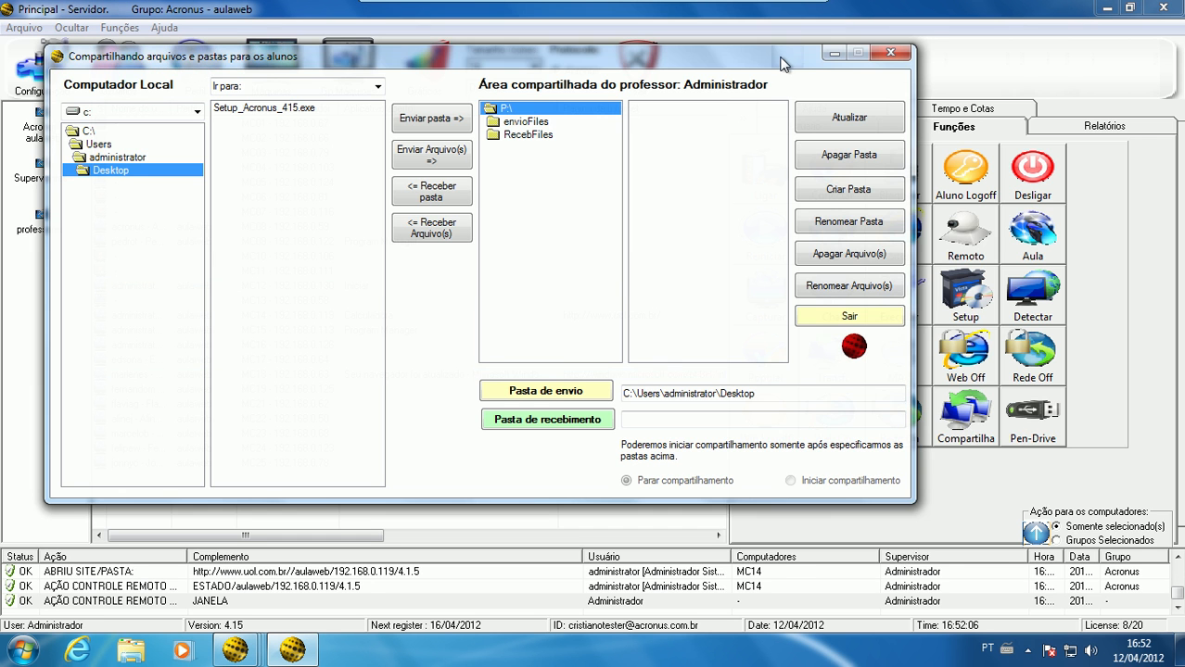
left_click_drag(782, 61, 1028, 170)
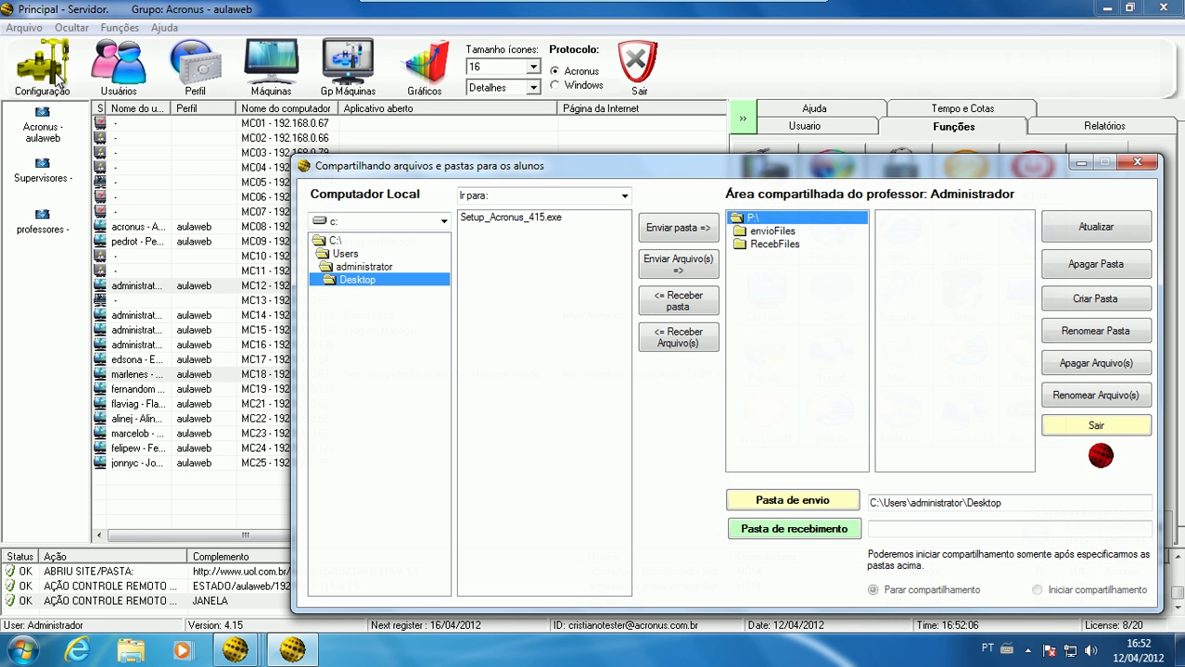
left_click_drag(604, 113, 573, 92)
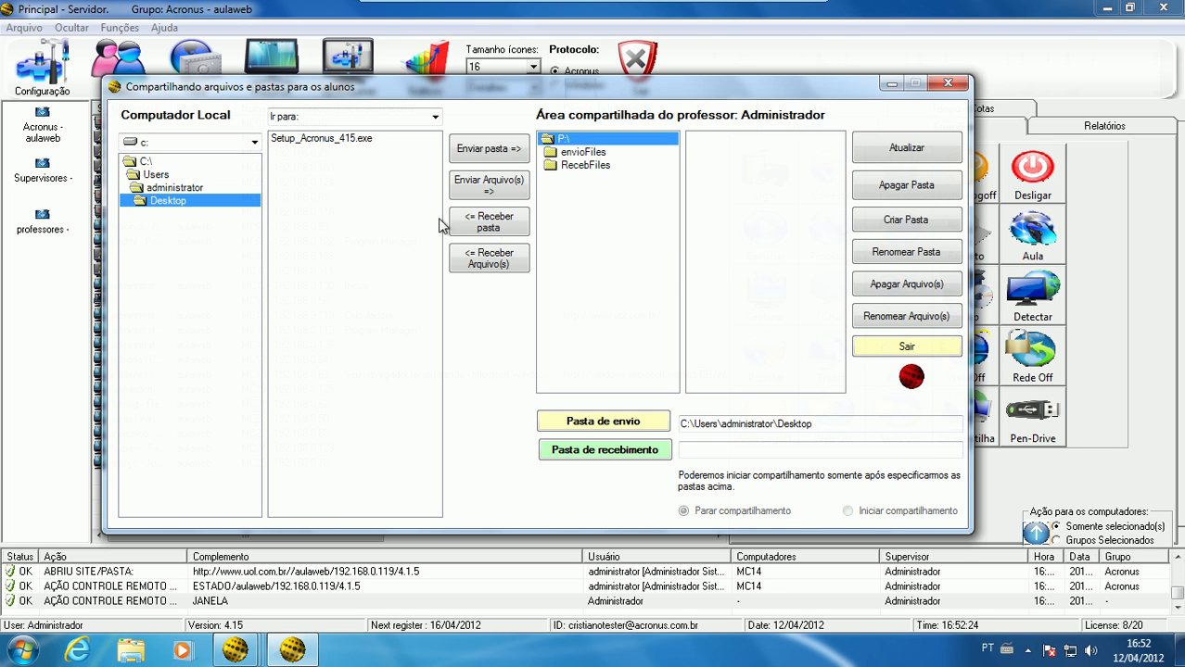
Create a folder named xxx inside envioFiles in the teacher's shared area
left_click(614, 156)
left_click(593, 154)
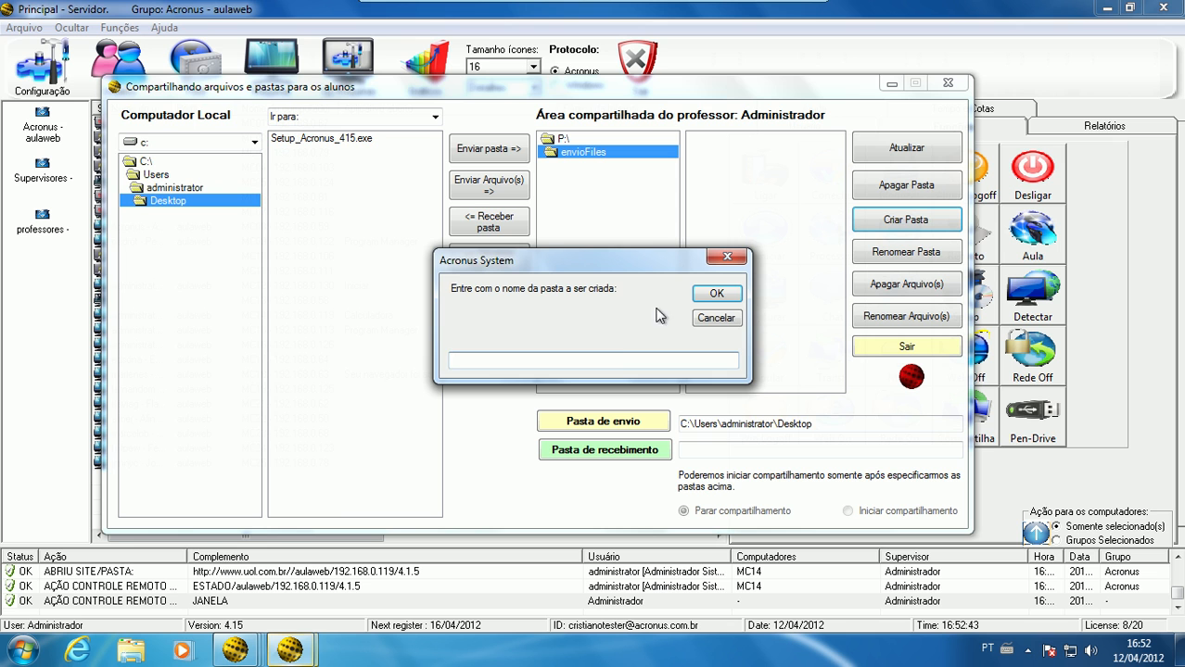
type("xxx")
left_click(716, 293)
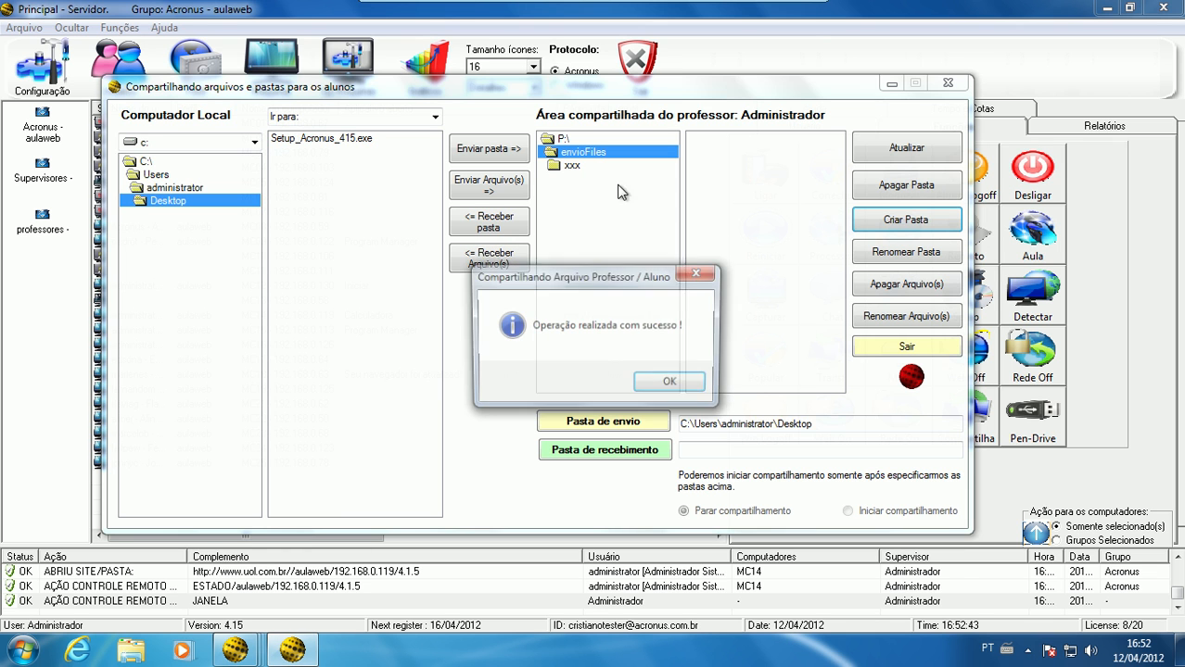
left_click(681, 384)
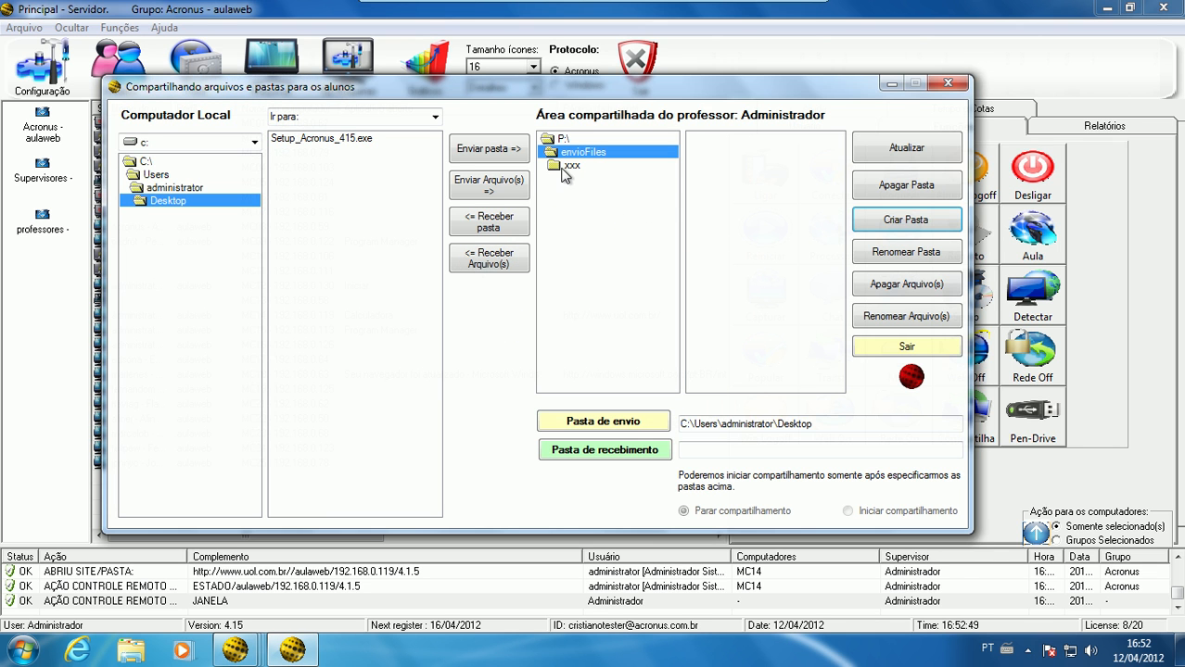
Set the new xxx folder inside envioFiles as the sending folder
left_click(568, 166)
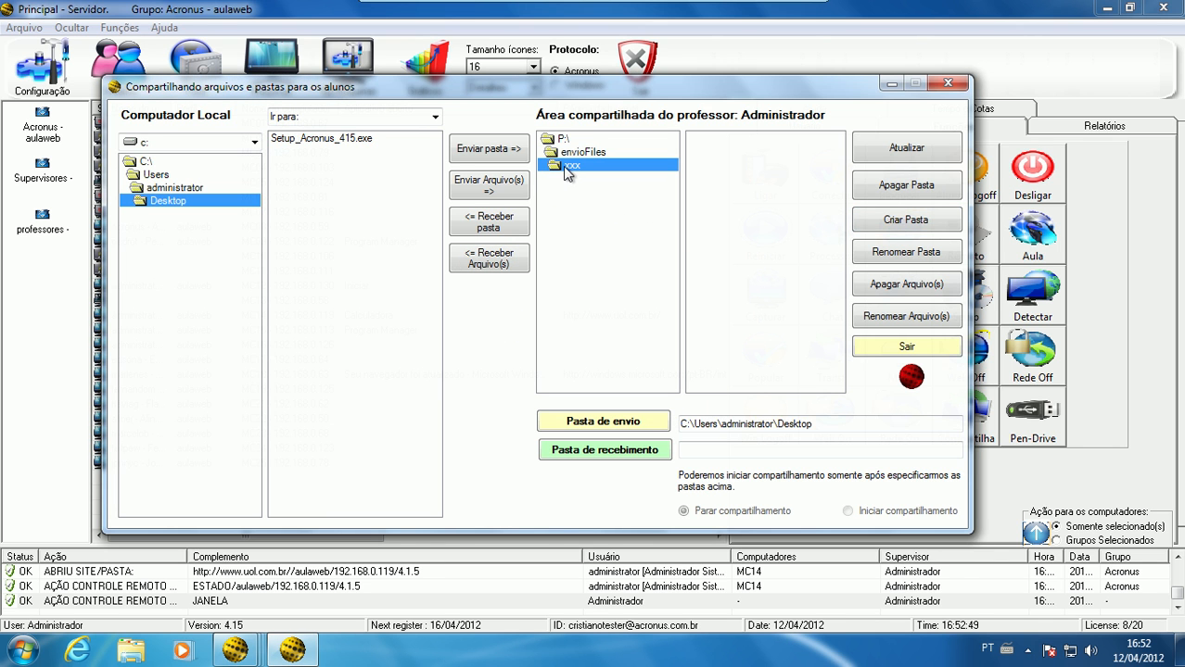
left_click(603, 426)
left_click(555, 385)
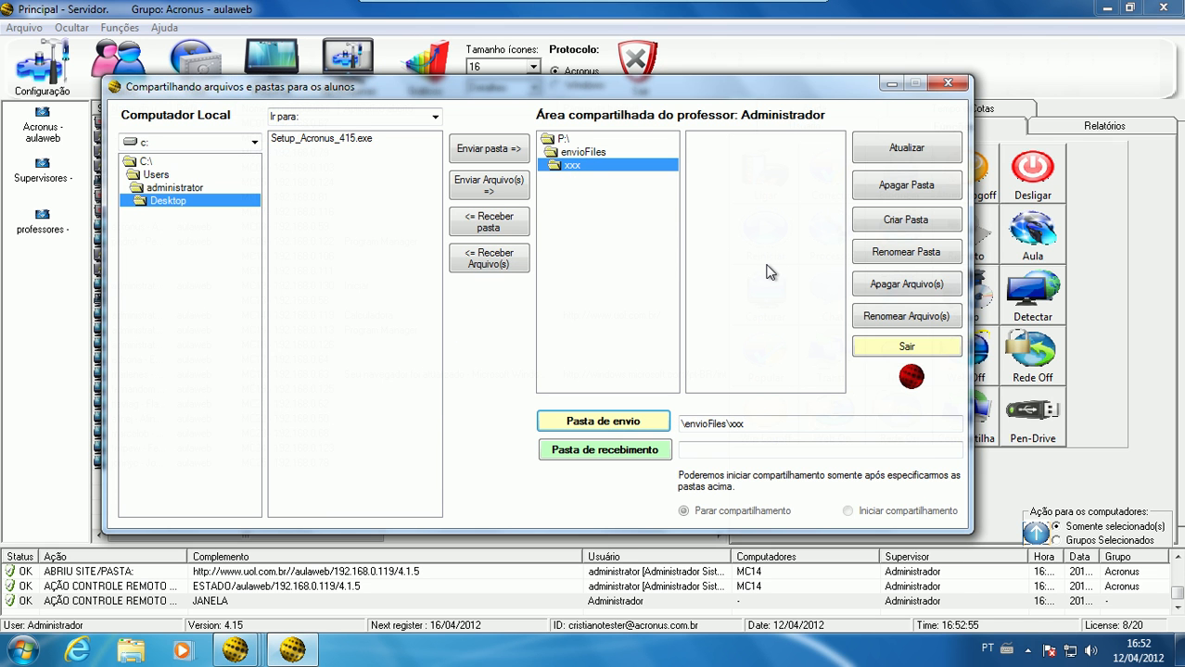
Set RecebFiles as the receiving folder, and close the file sharing window
left_click(572, 140)
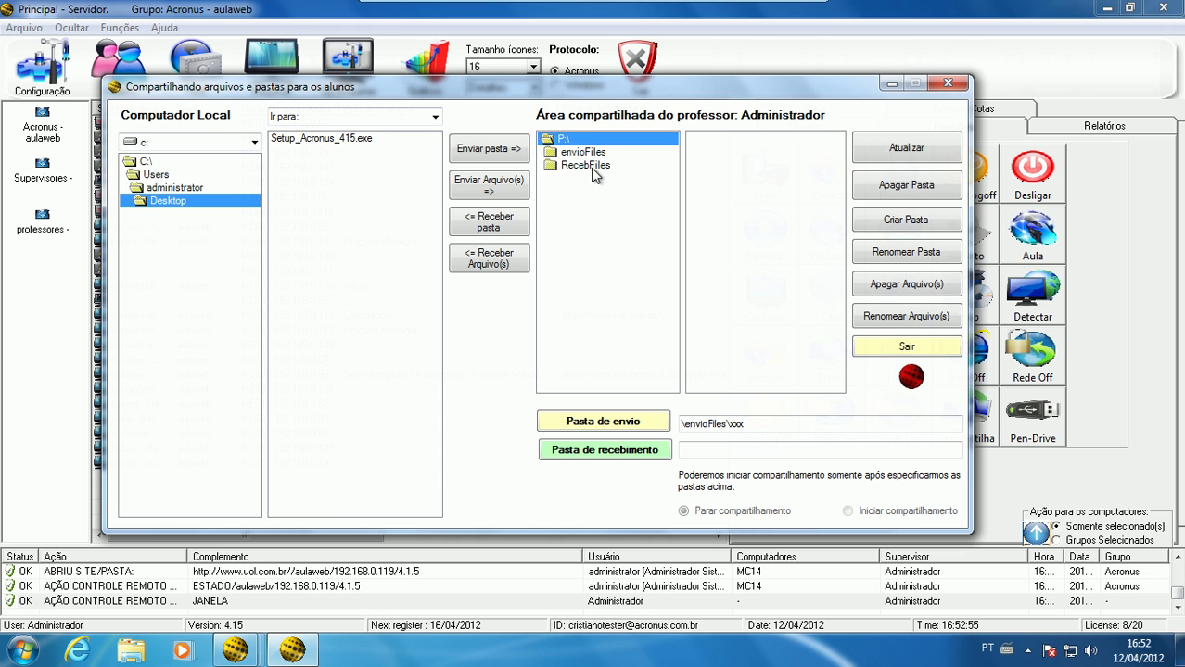
left_click(590, 168)
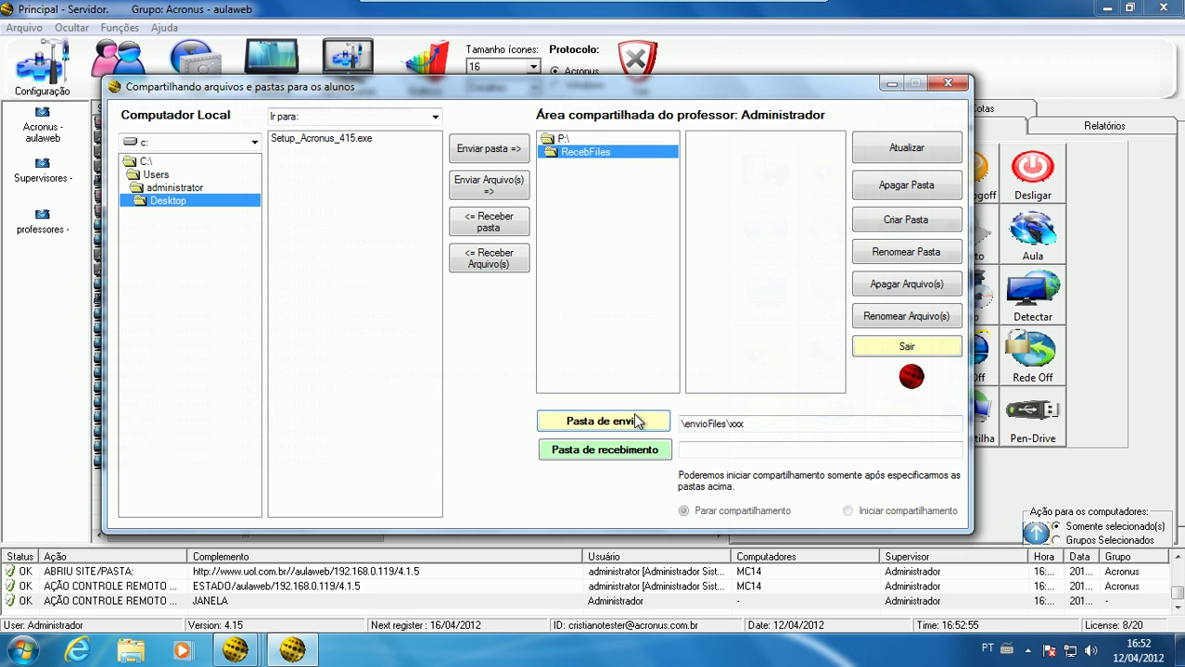
left_click(630, 454)
left_click(595, 384)
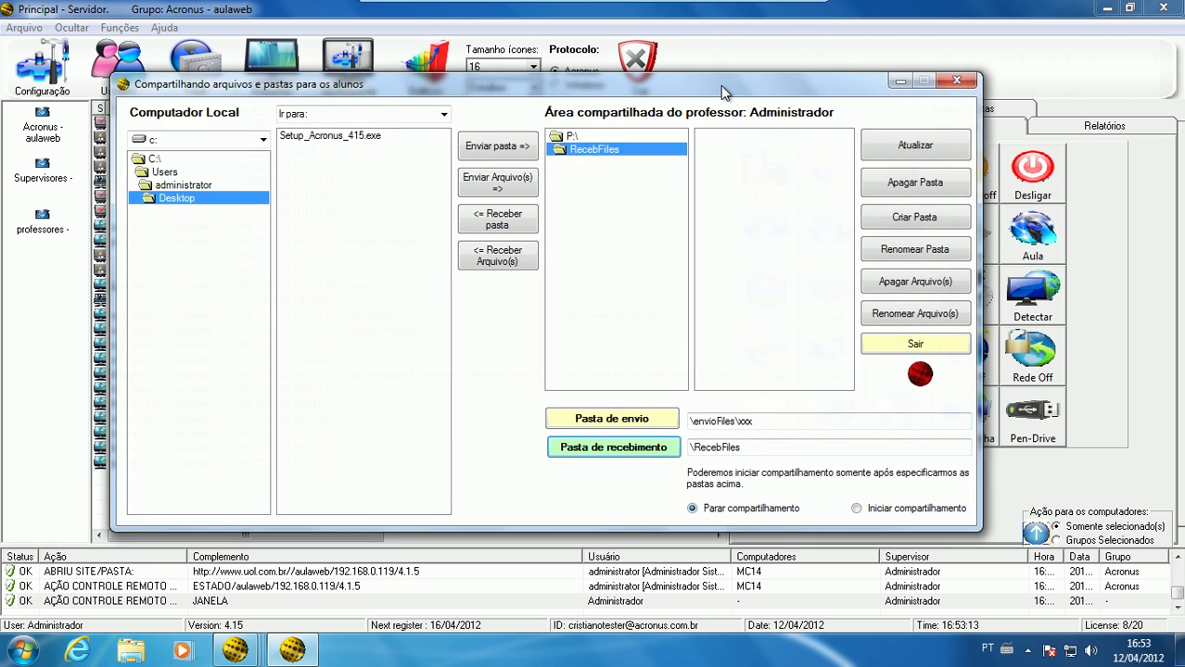
left_click_drag(720, 85, 746, 109)
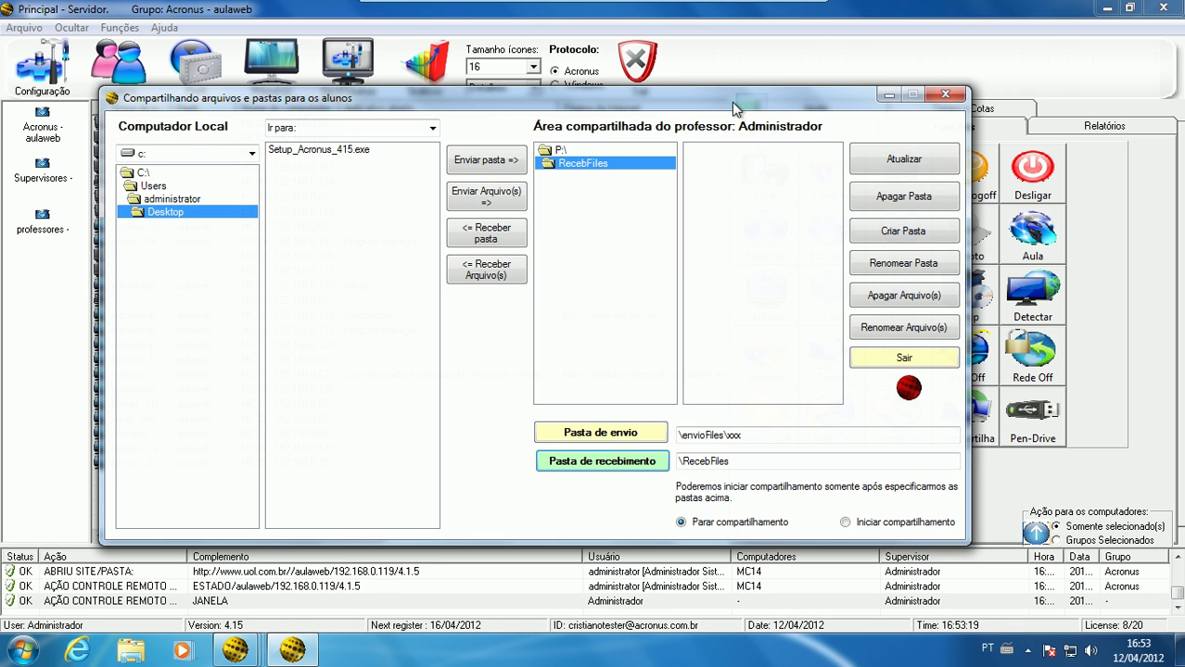
left_click_drag(731, 102, 796, 109)
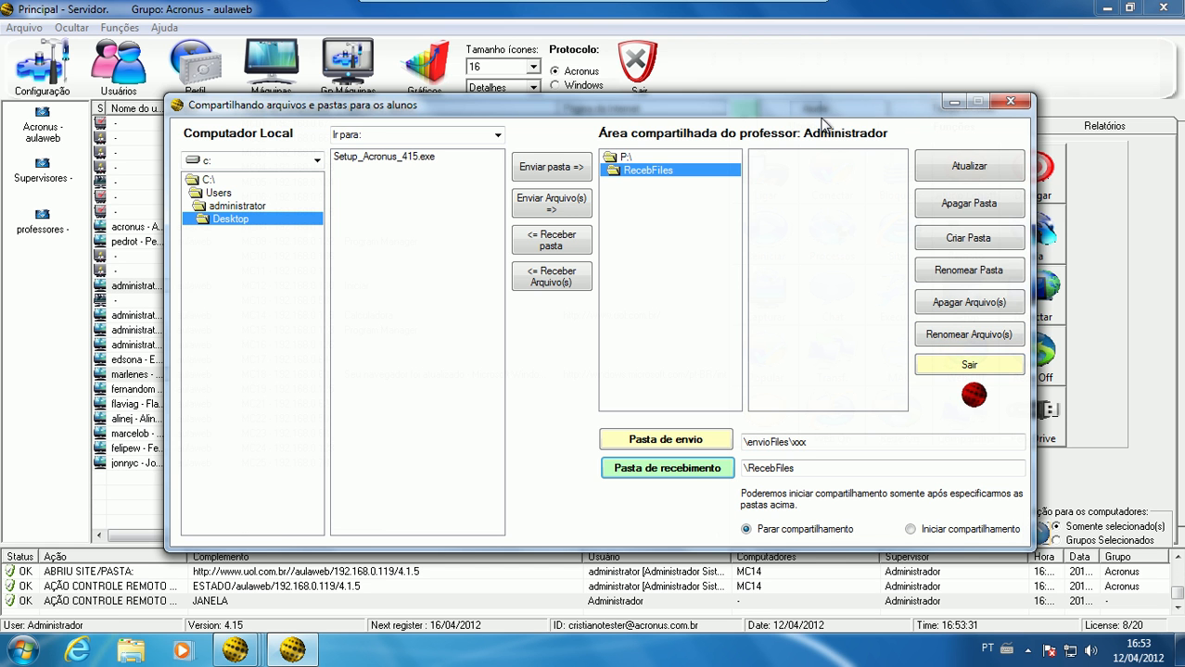
left_click_drag(823, 112, 763, 94)
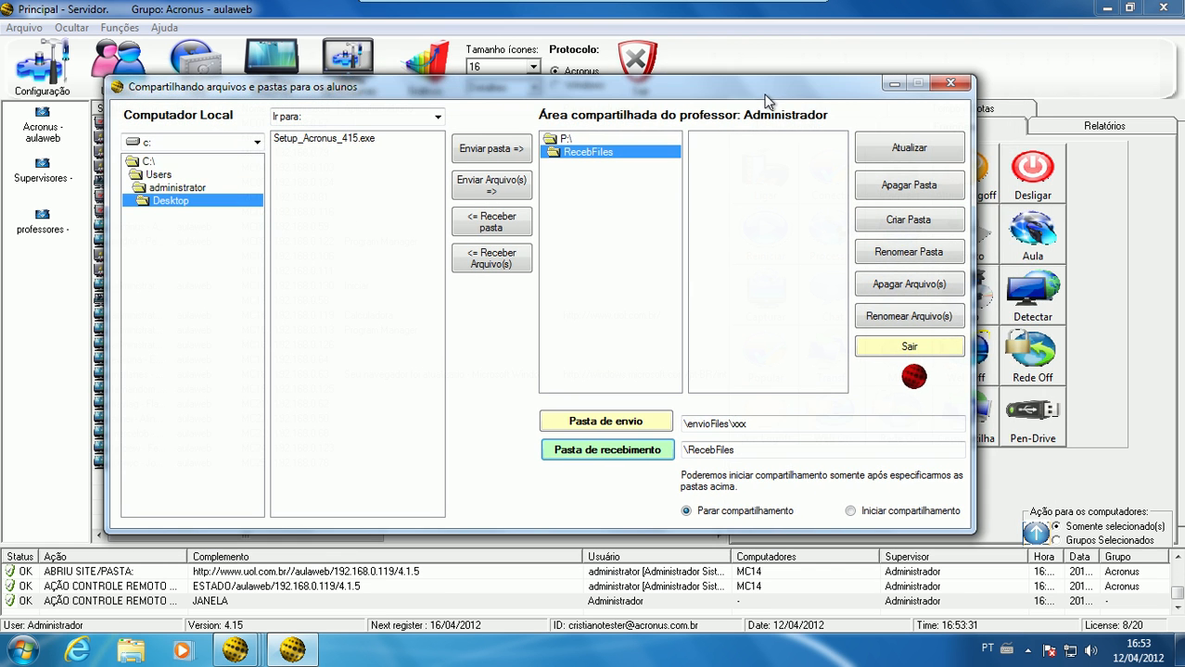
left_click(936, 349)
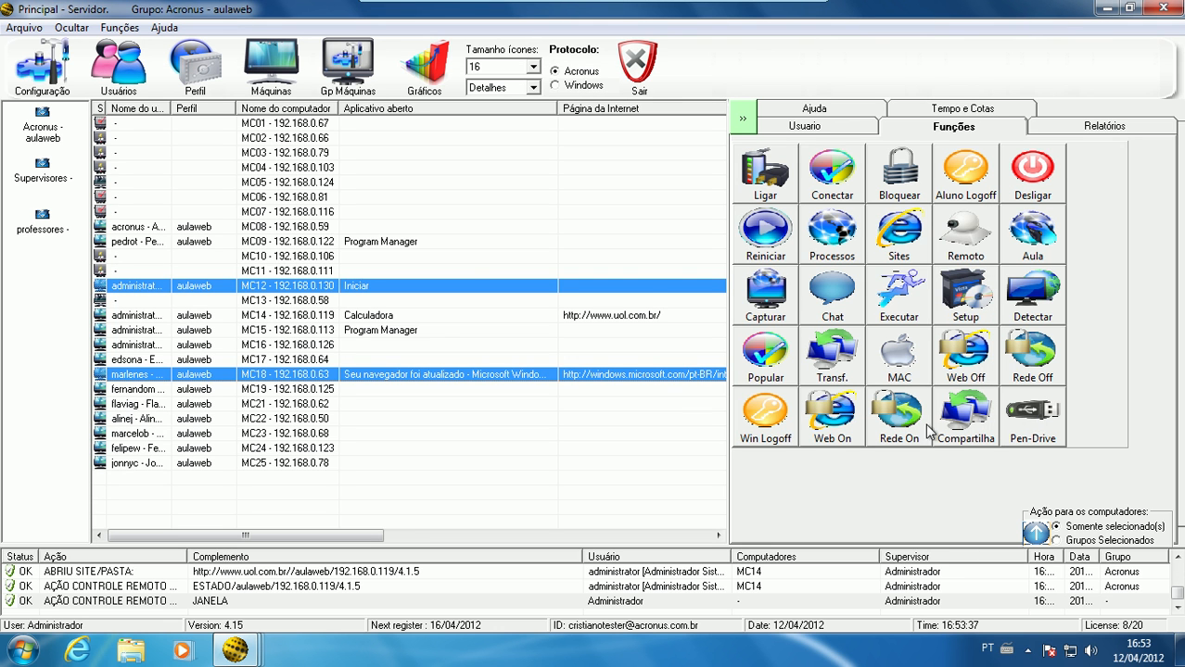
Bring the pen-drive status column of the computer list into view and select only MC18
left_click_drag(400, 536, 726, 535)
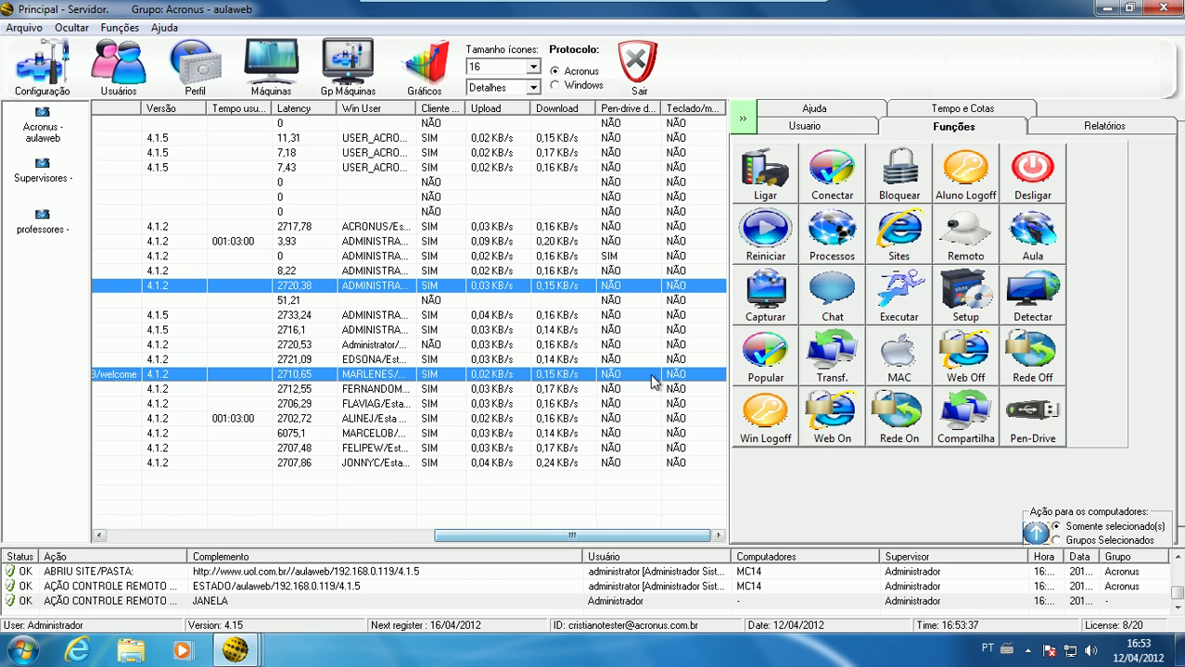
left_click(629, 376)
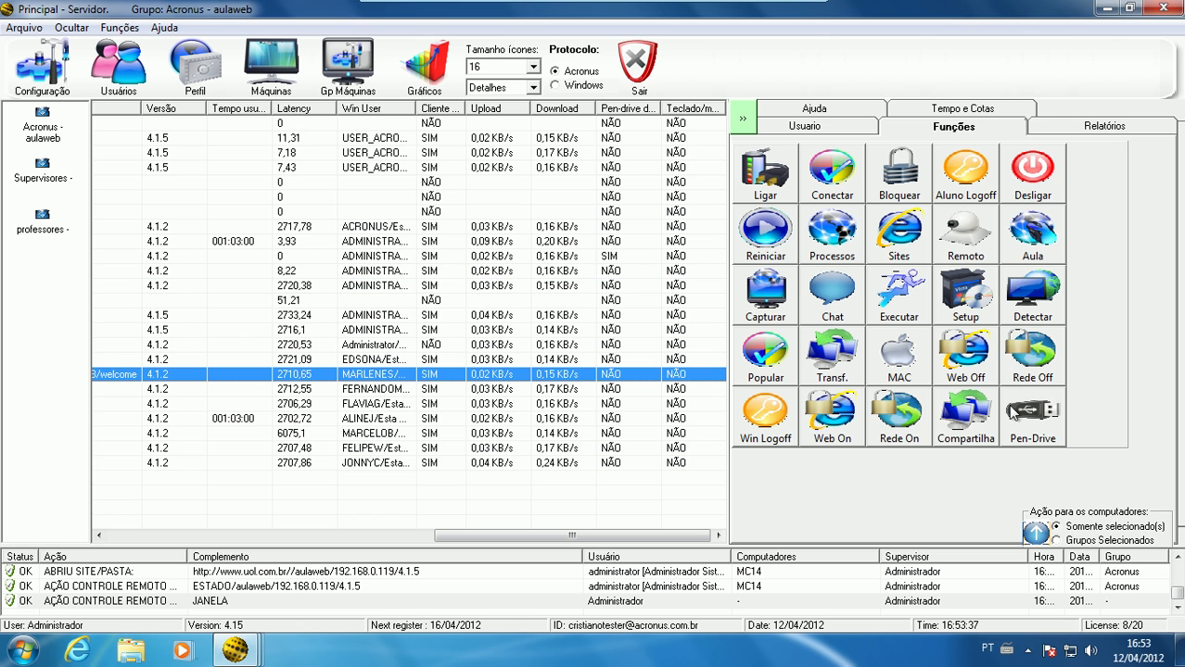